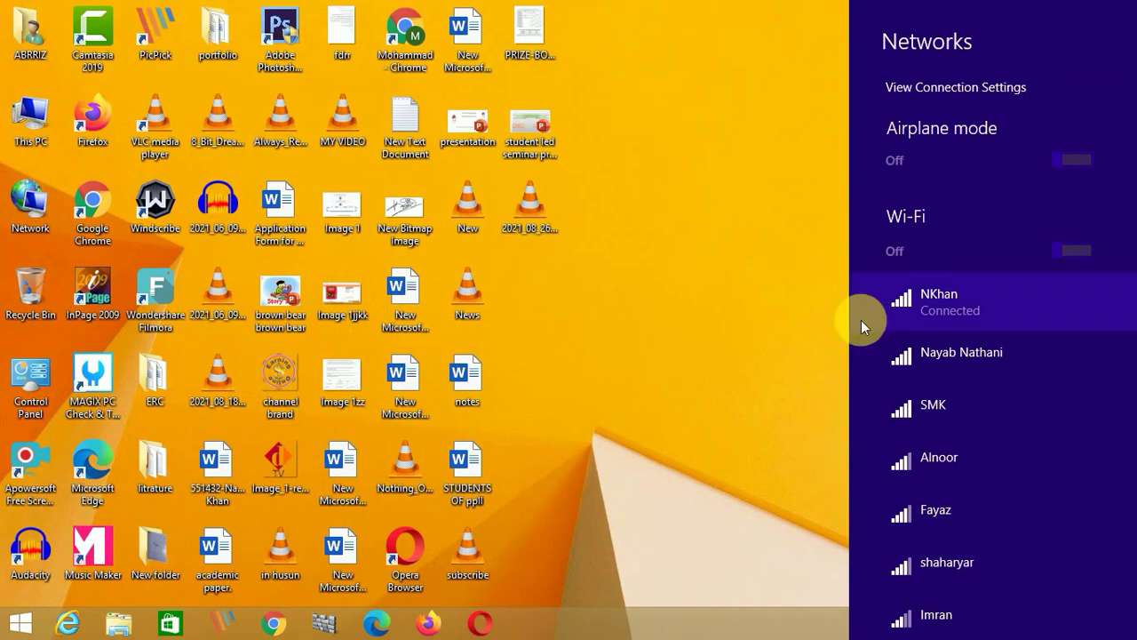
Launch Wondershare Filmora and start a new 16:9 movie in Full Feature Mode
left_click(671, 366)
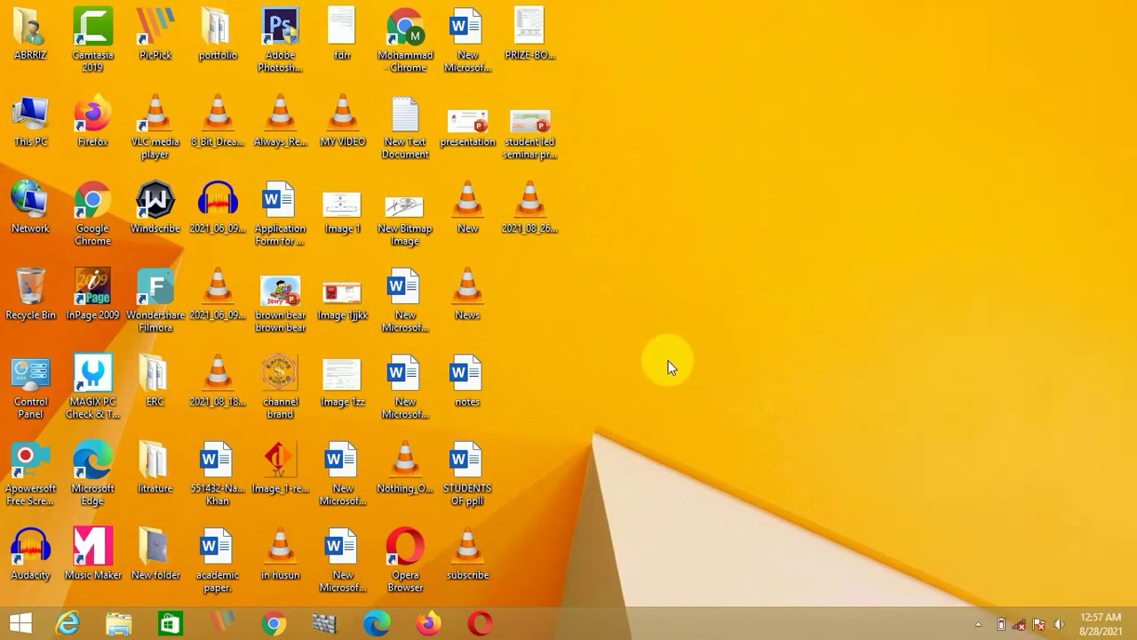
double_click(162, 298)
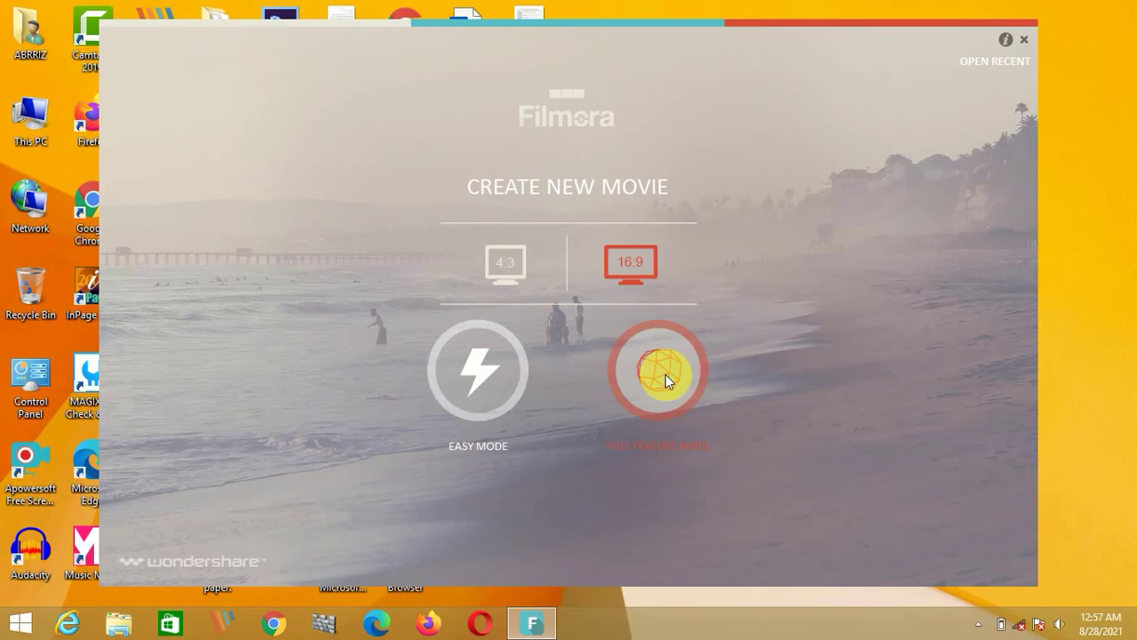
left_click(665, 374)
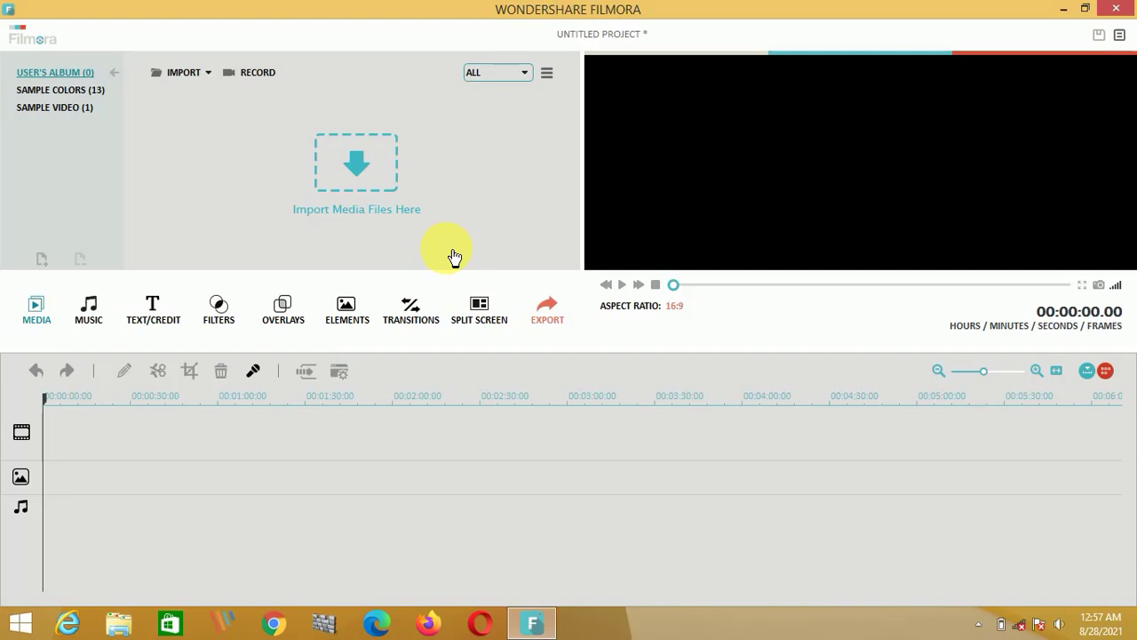
Import the Welcome, Laptop, Notebook, Thanks and Subscribe video clips from the Downloads folder into the media library
left_click(360, 170)
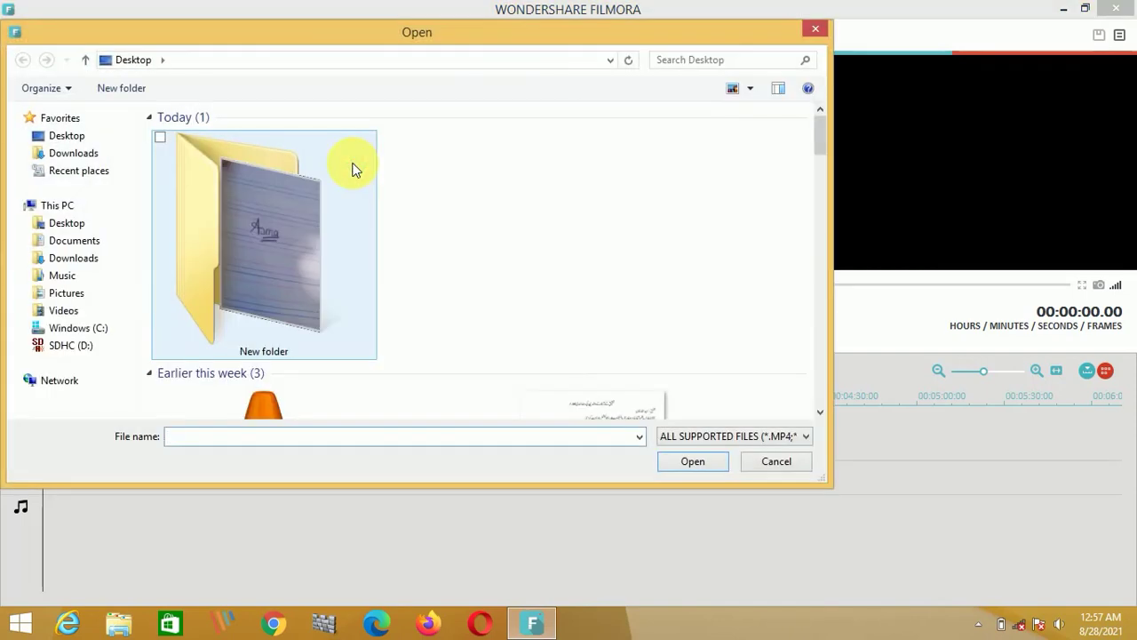
left_click(74, 154)
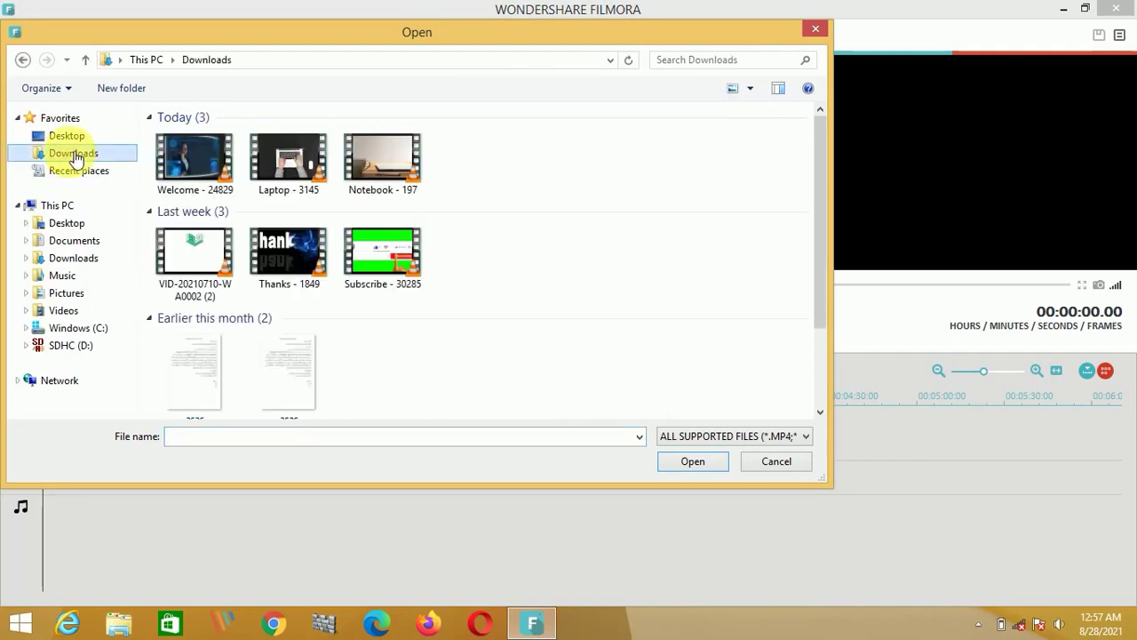
left_click(812, 29)
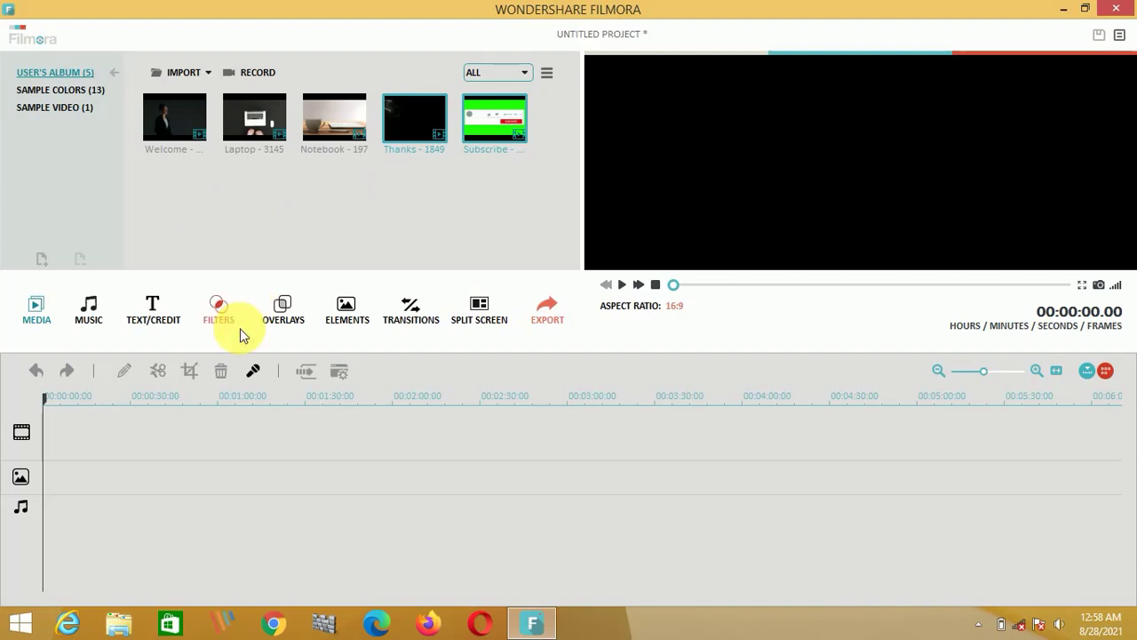
left_click(112, 433)
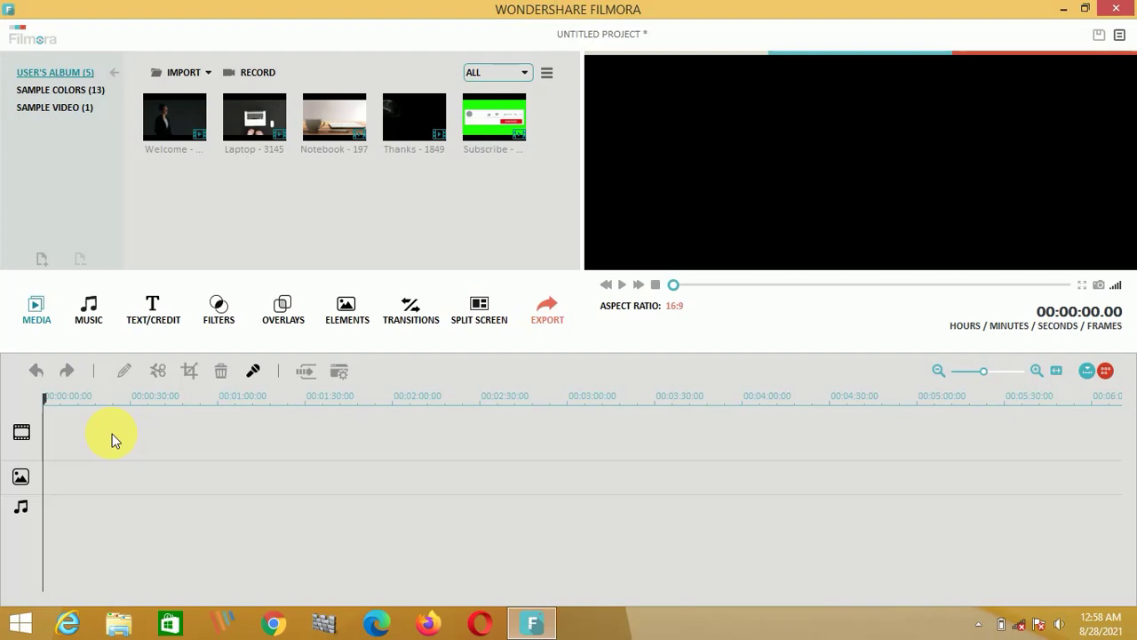
Place the Welcome clip at the start of the video track and preview it
left_click(162, 116)
left_click_drag(162, 115, 70, 434)
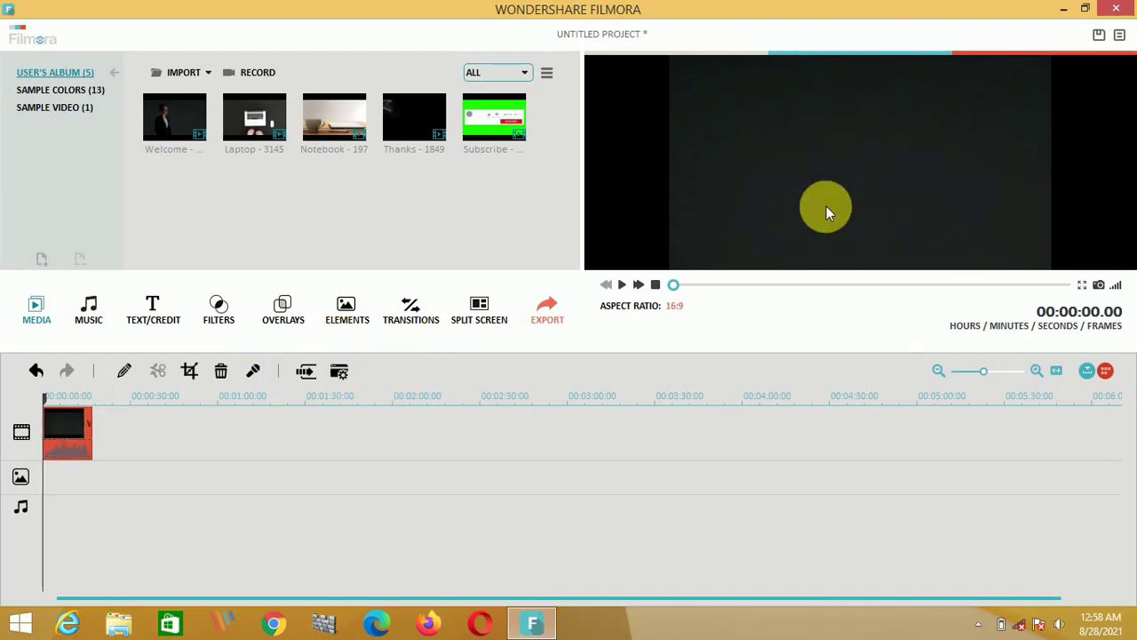
left_click(620, 285)
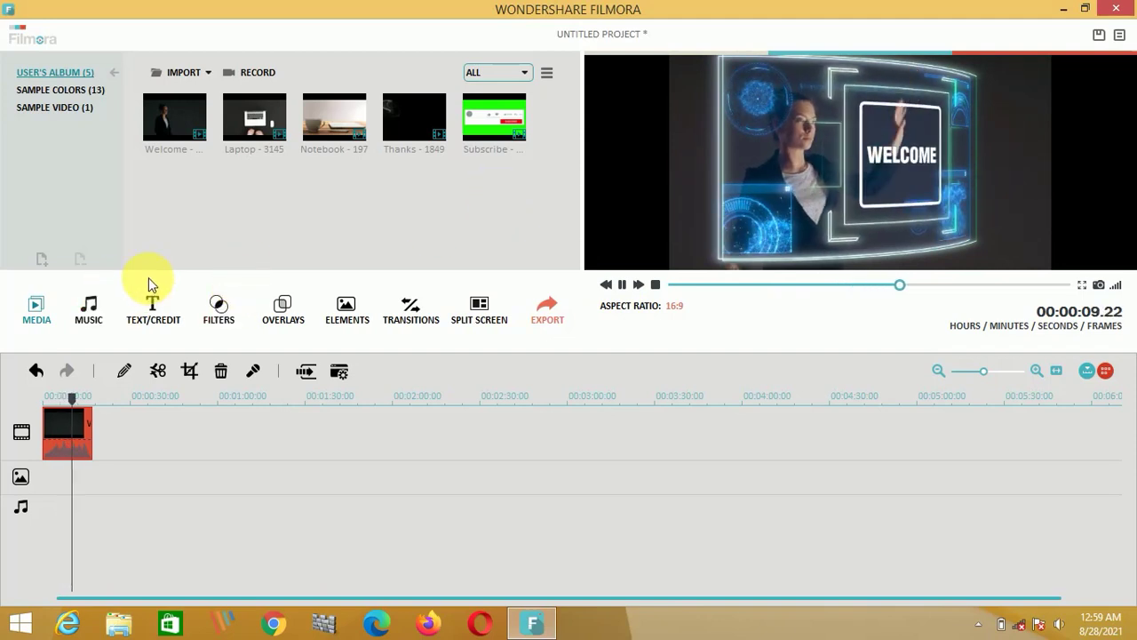
left_click(629, 285)
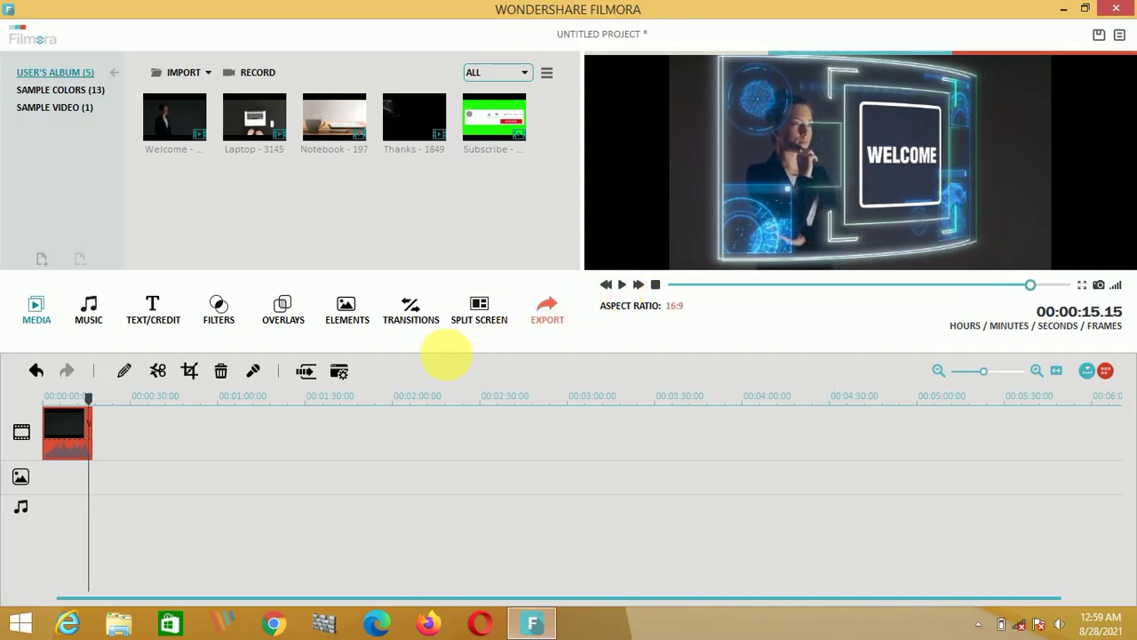
Detach the audio from the Welcome clip on the timeline and delete the detached audio
left_click(73, 430)
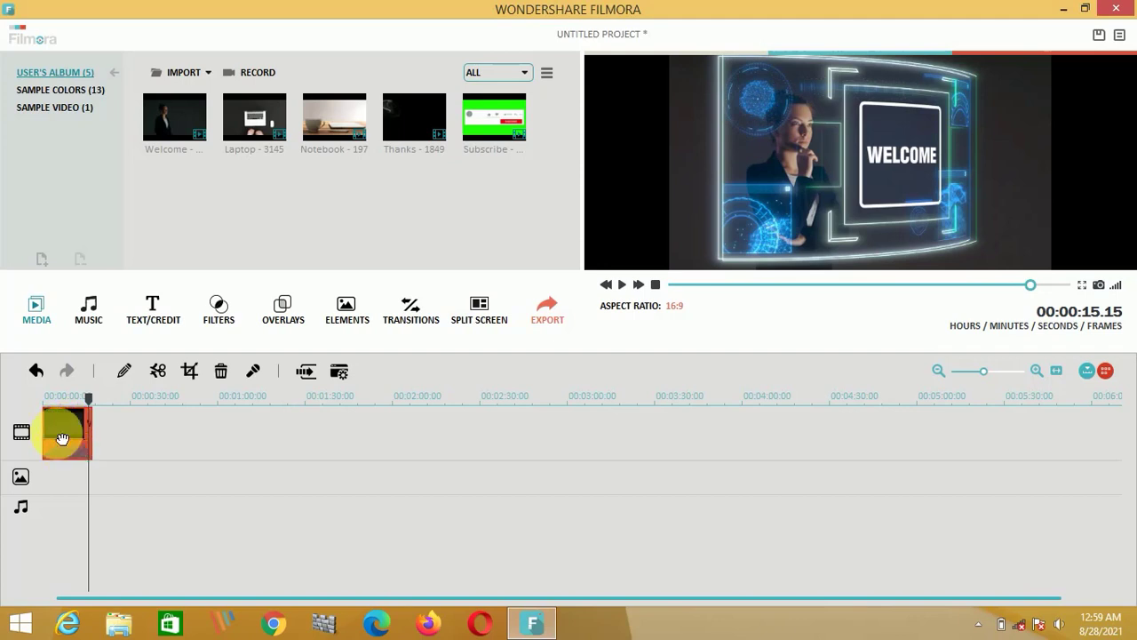
right_click(69, 433)
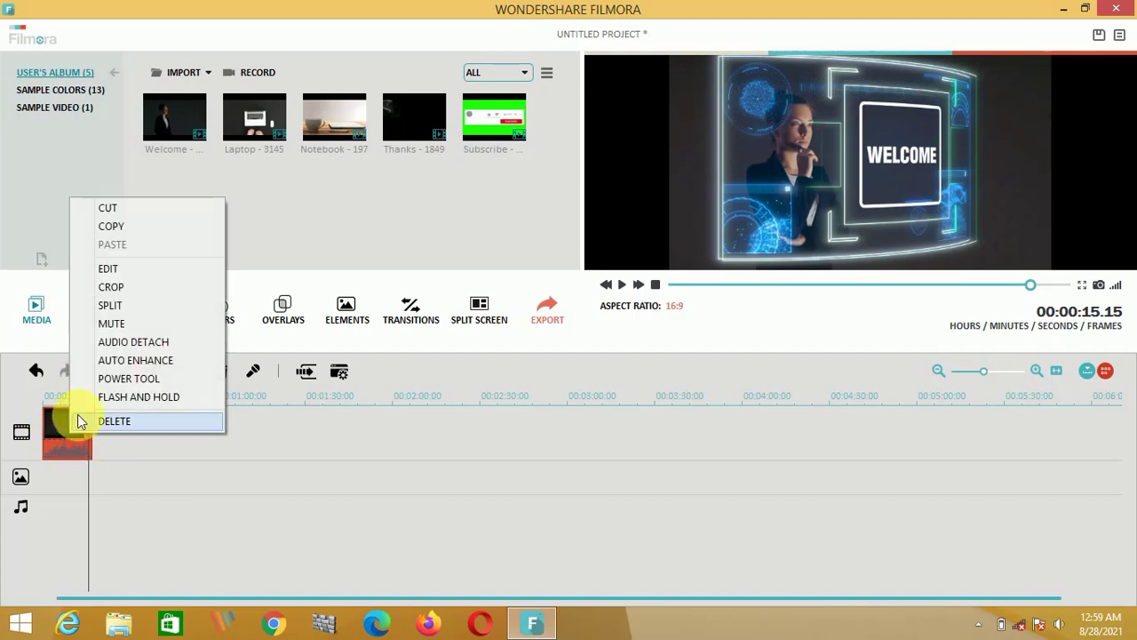
left_click(117, 343)
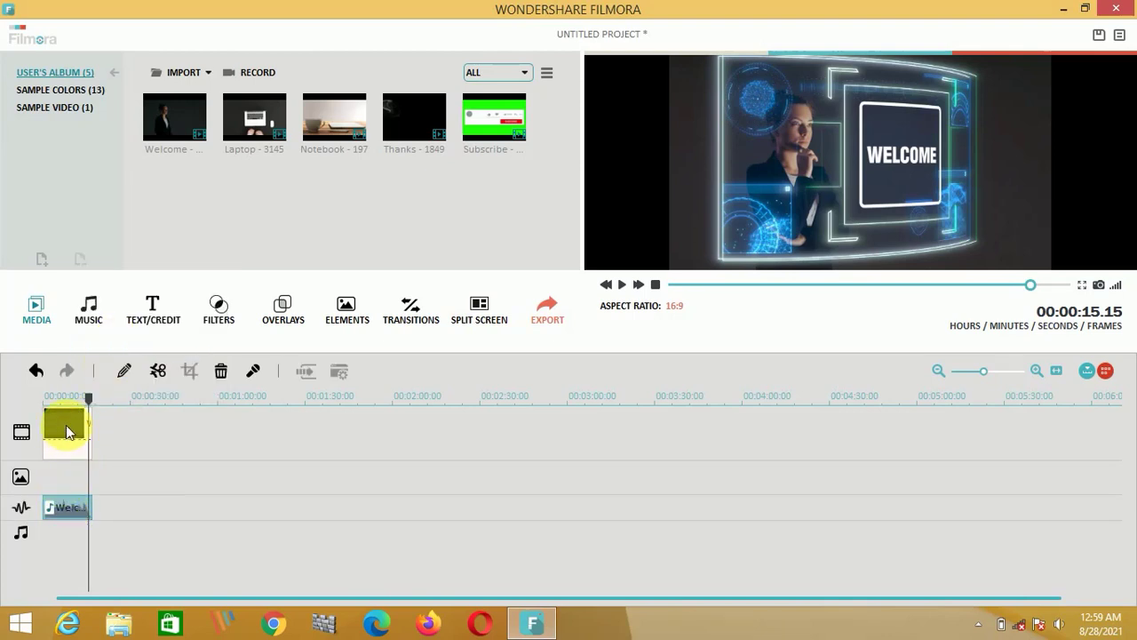
left_click(65, 430)
left_click(61, 510)
right_click(74, 511)
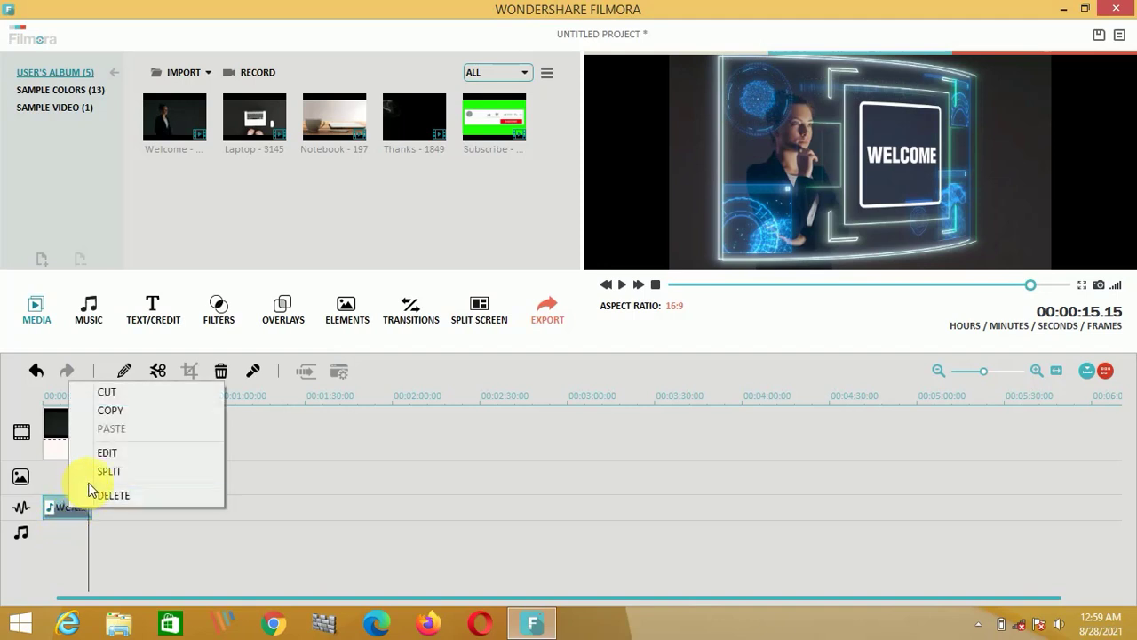
left_click(99, 493)
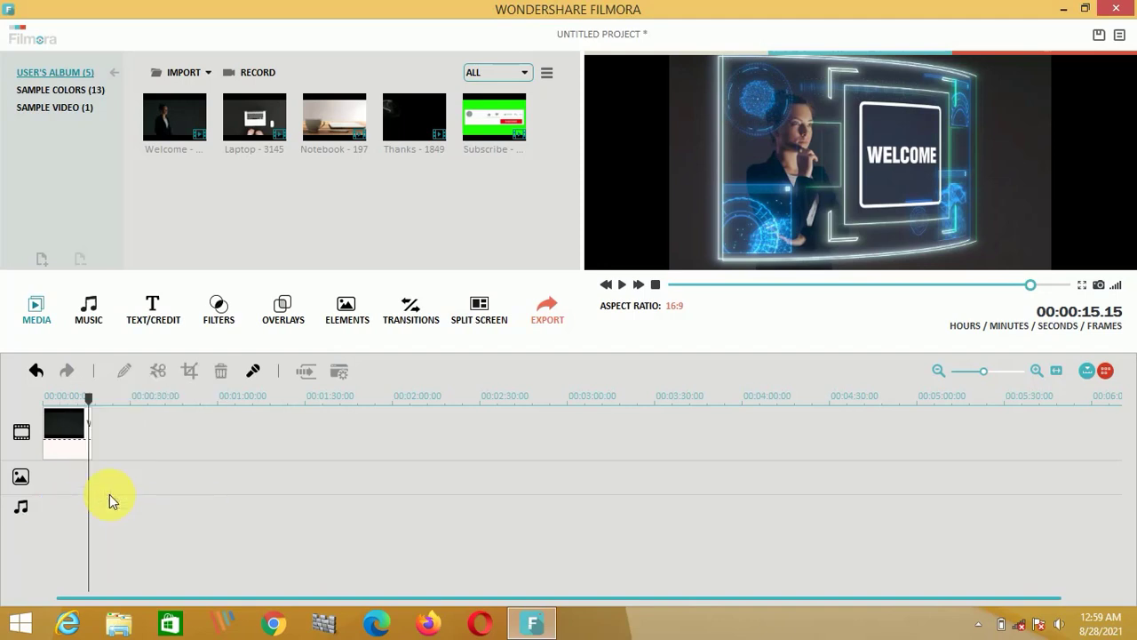
Add the Subscribe clip to the video track directly after the Welcome clip and preview it
left_click(72, 443)
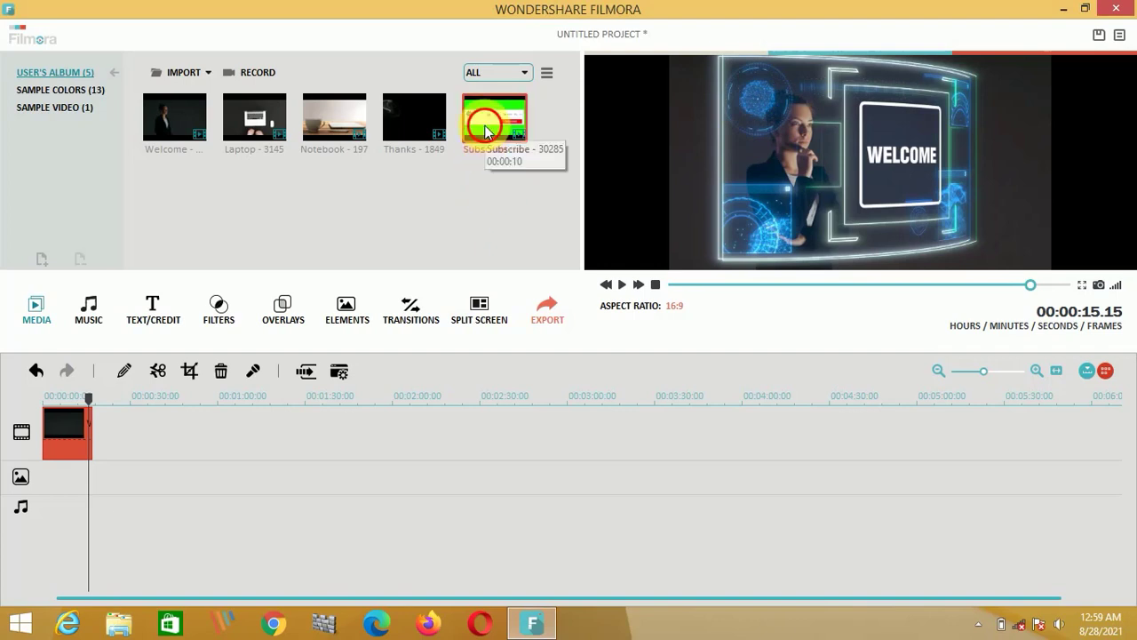
left_click_drag(489, 142, 129, 437)
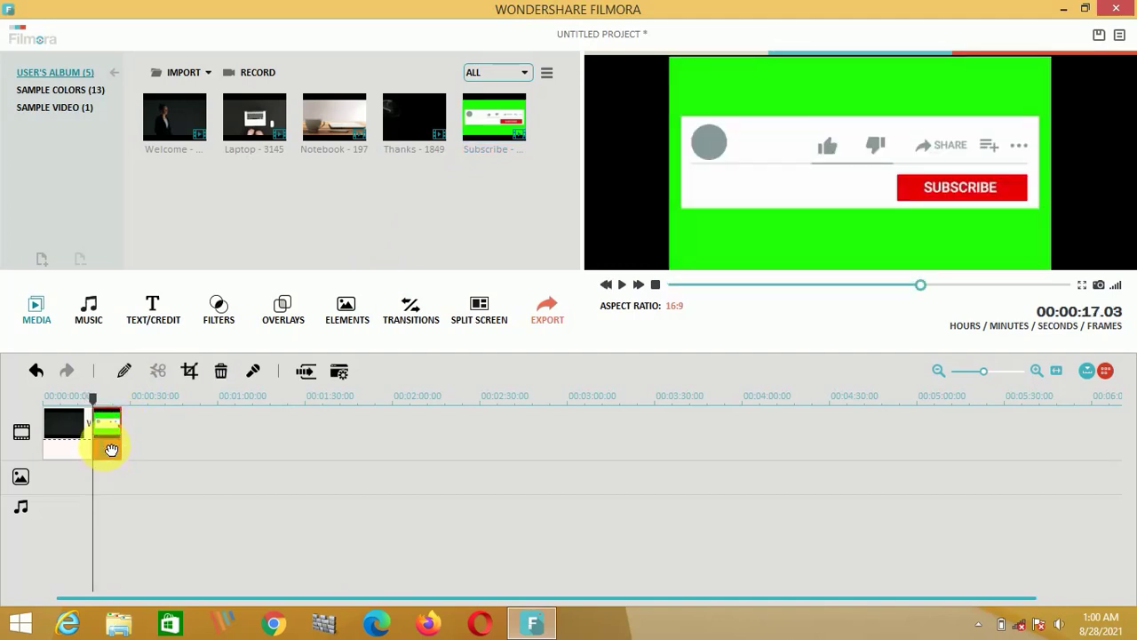
left_click(111, 446)
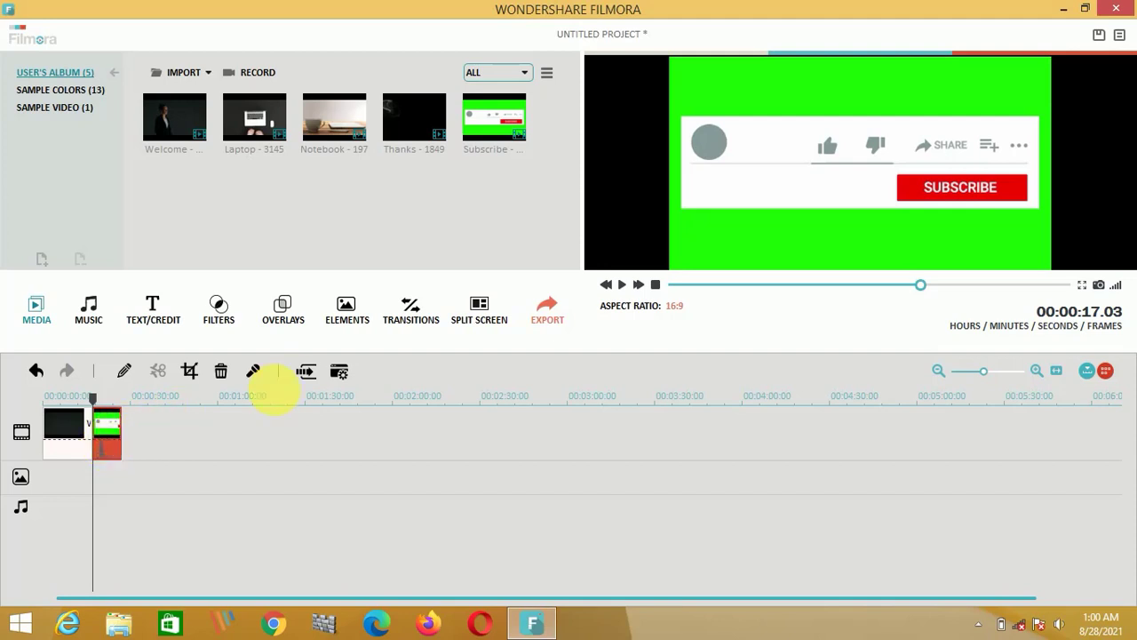
left_click(624, 293)
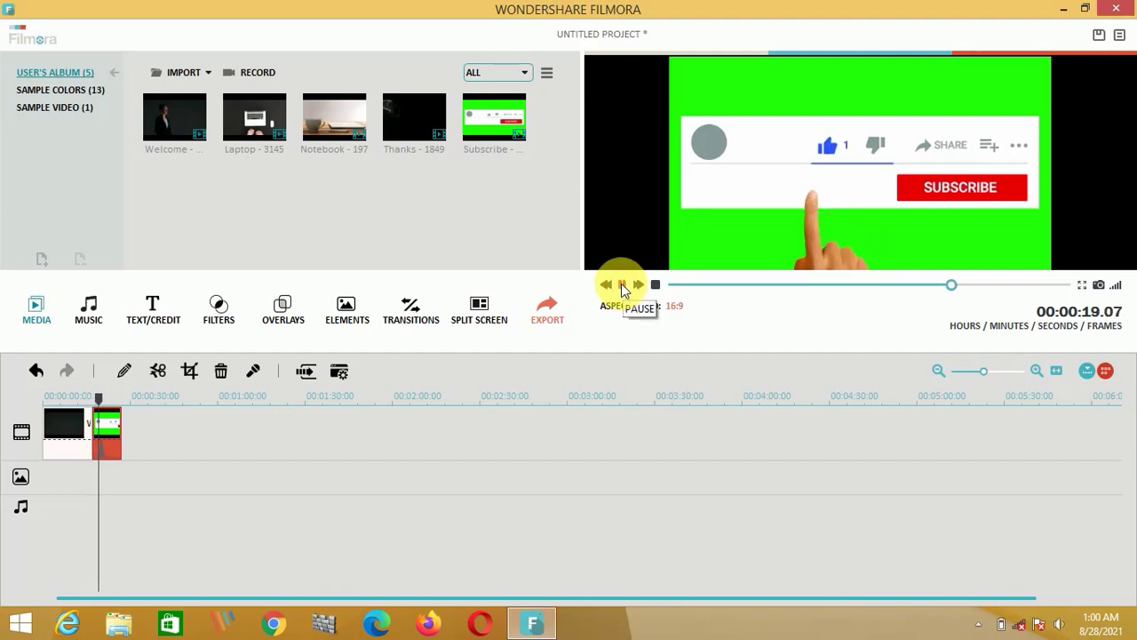
left_click(624, 292)
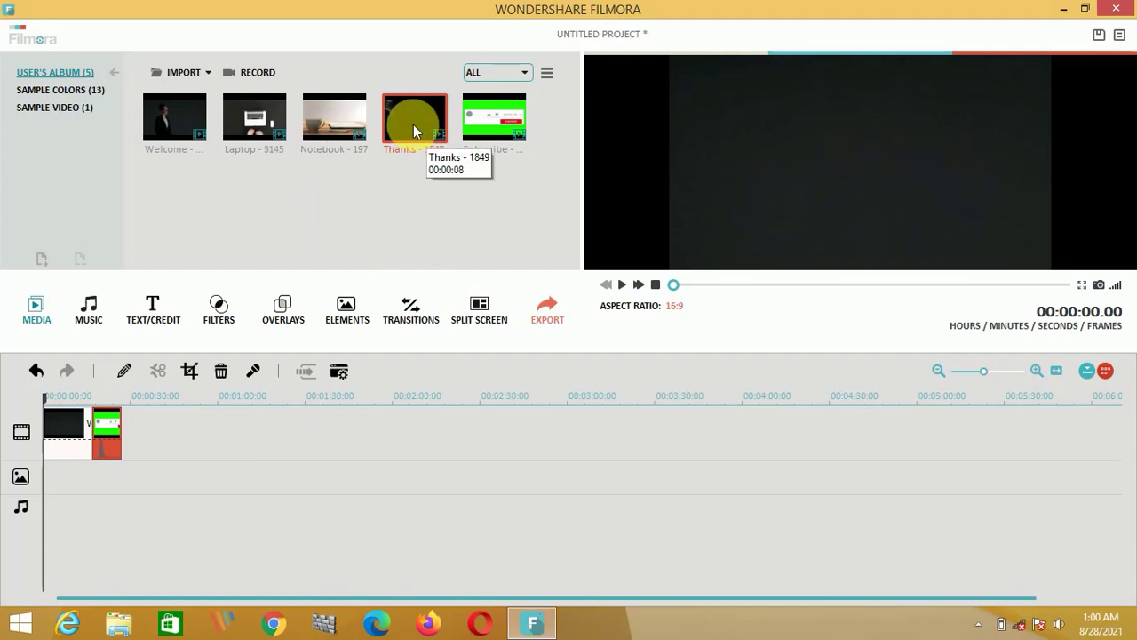
Add the Notebook clip to the video track directly after the Subscribe clip and preview it
left_click_drag(338, 119, 142, 443)
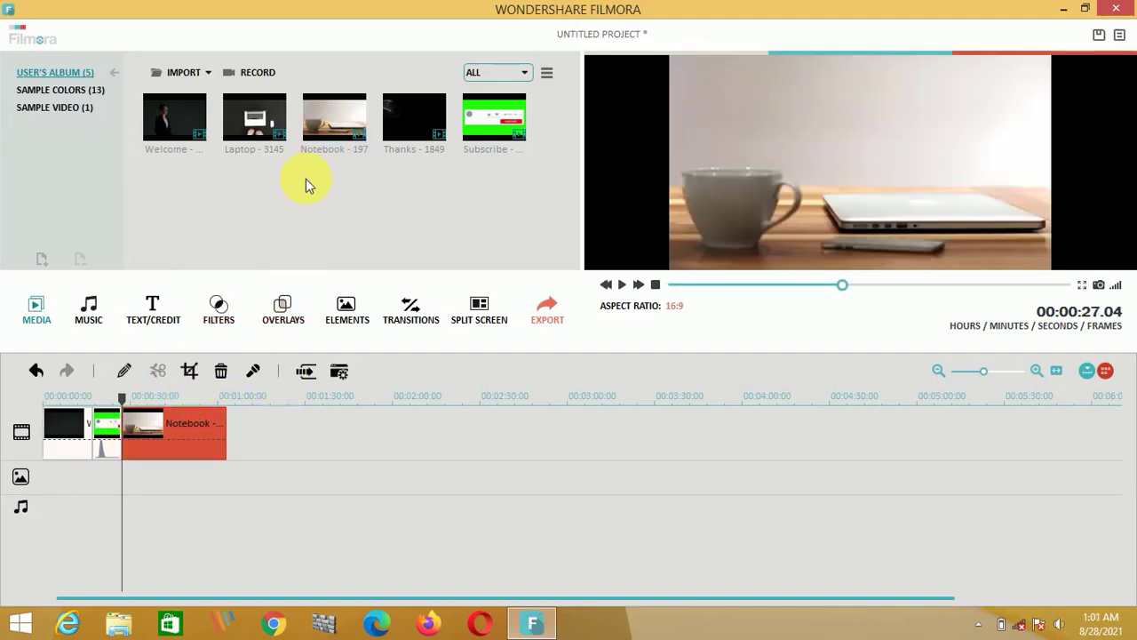
key("space")
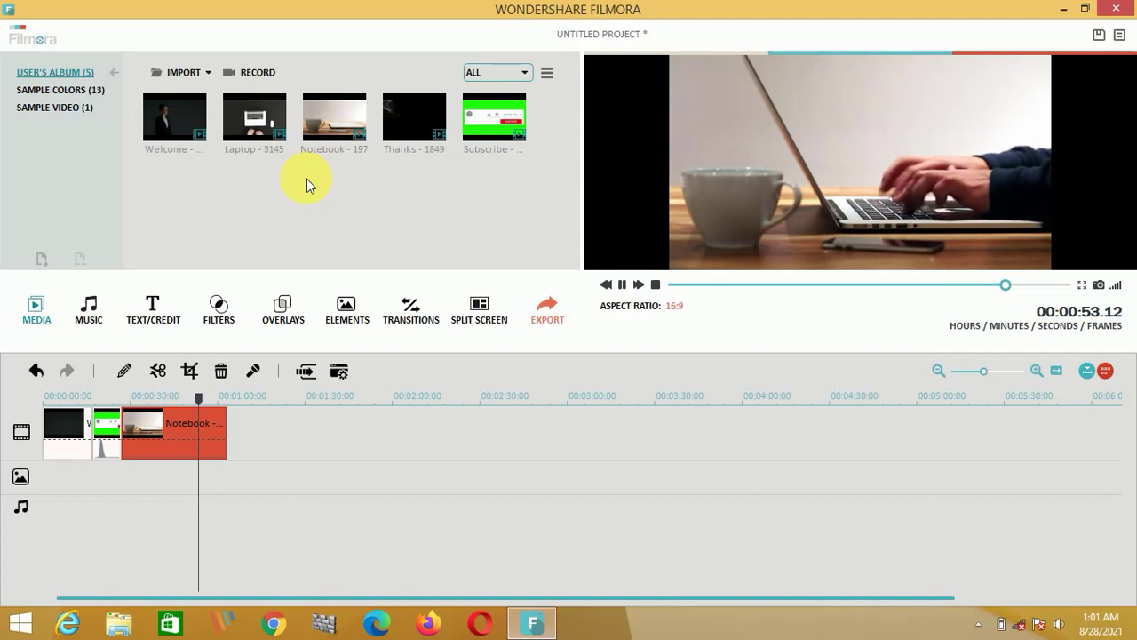
key("space")
Add the Laptop clip to the video track directly after the Notebook clip and preview it
left_click(254, 105)
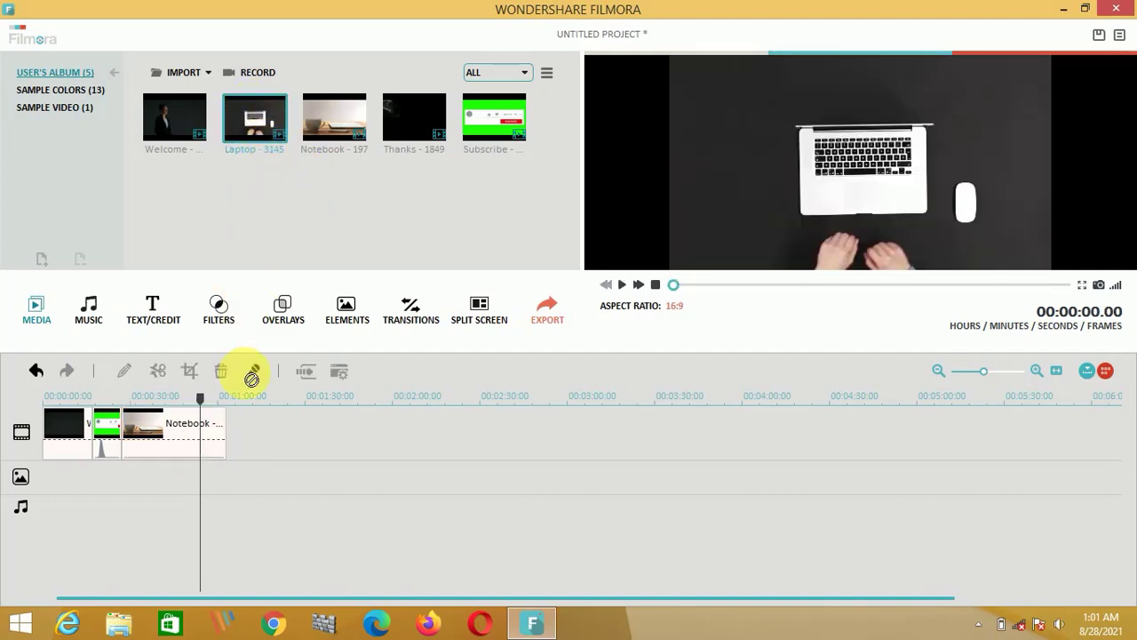
left_click_drag(251, 377, 237, 448)
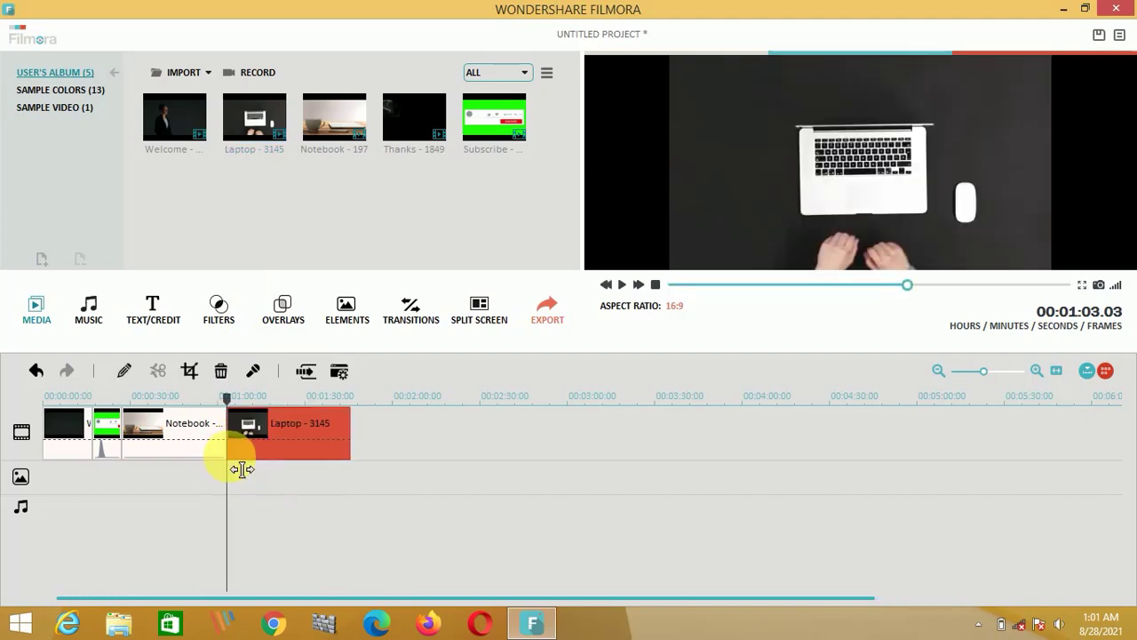
key("space")
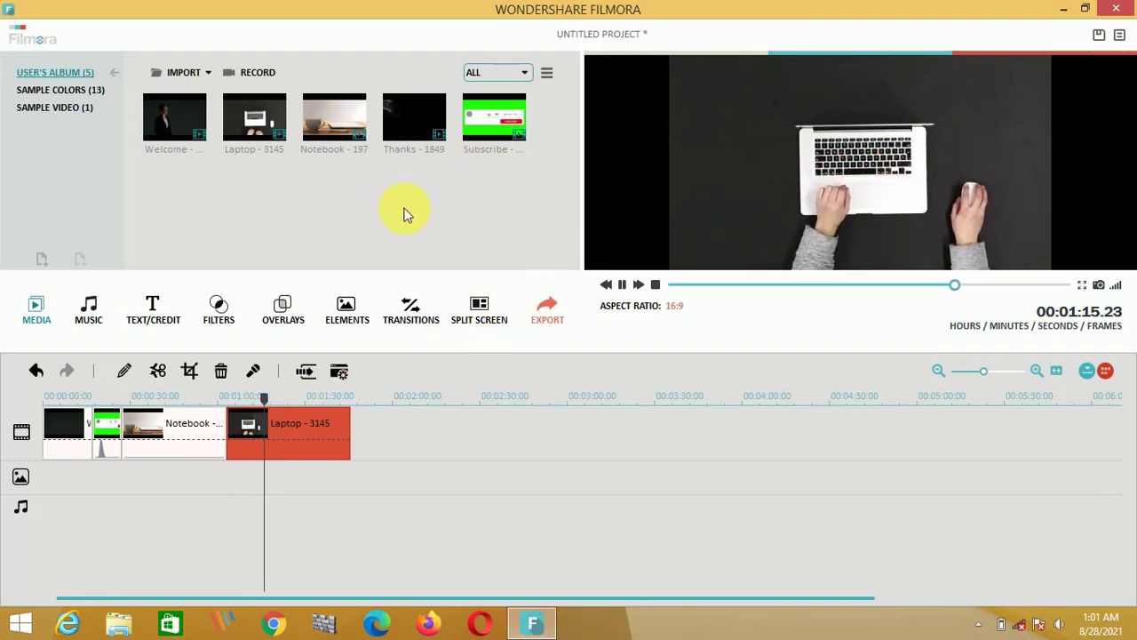
Add the Thanks clip at the end of the video track after the Laptop clip and preview it
left_click_drag(410, 115, 353, 434)
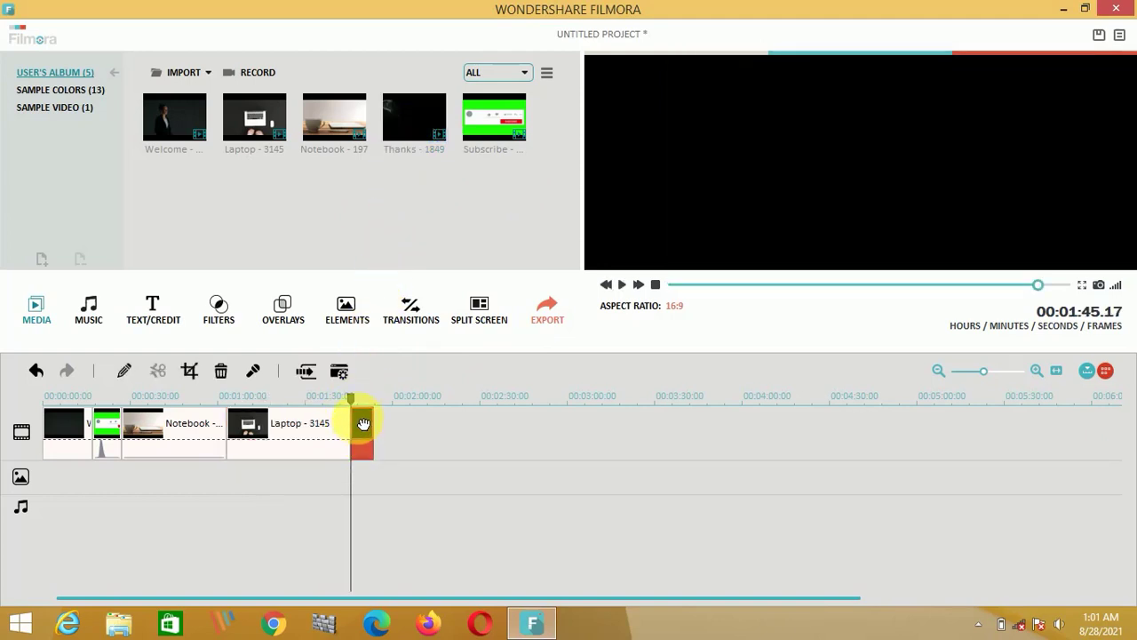
left_click(364, 420)
key("space")
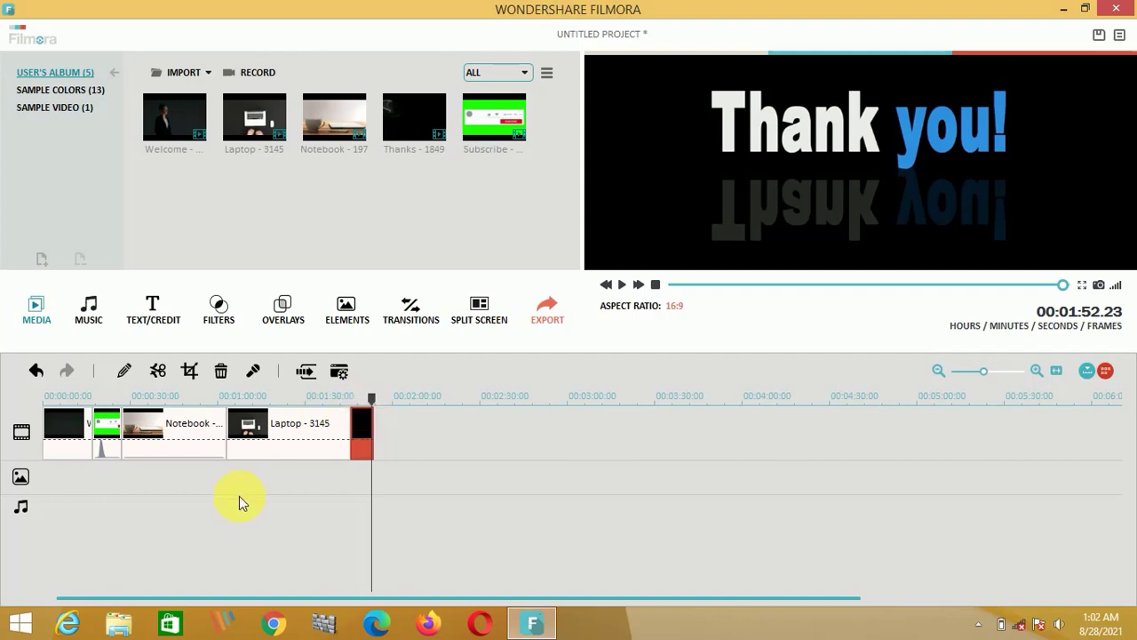
Check the order of the clips on the video track by stepping through them, ending on the Welcome clip
left_click(67, 436)
left_click(106, 431)
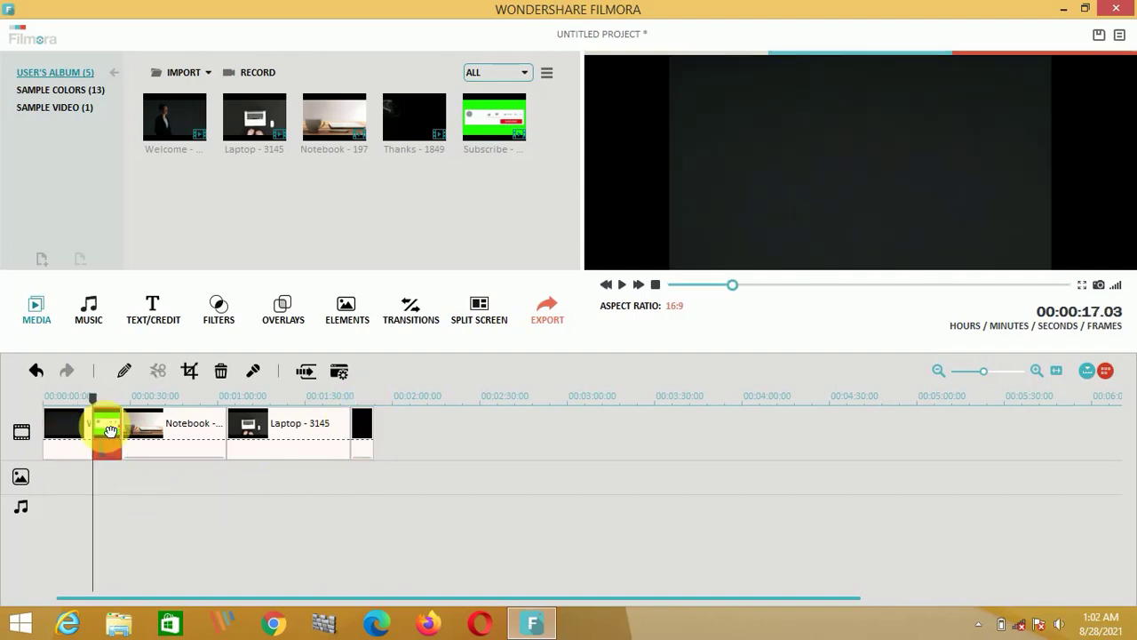
left_click(135, 440)
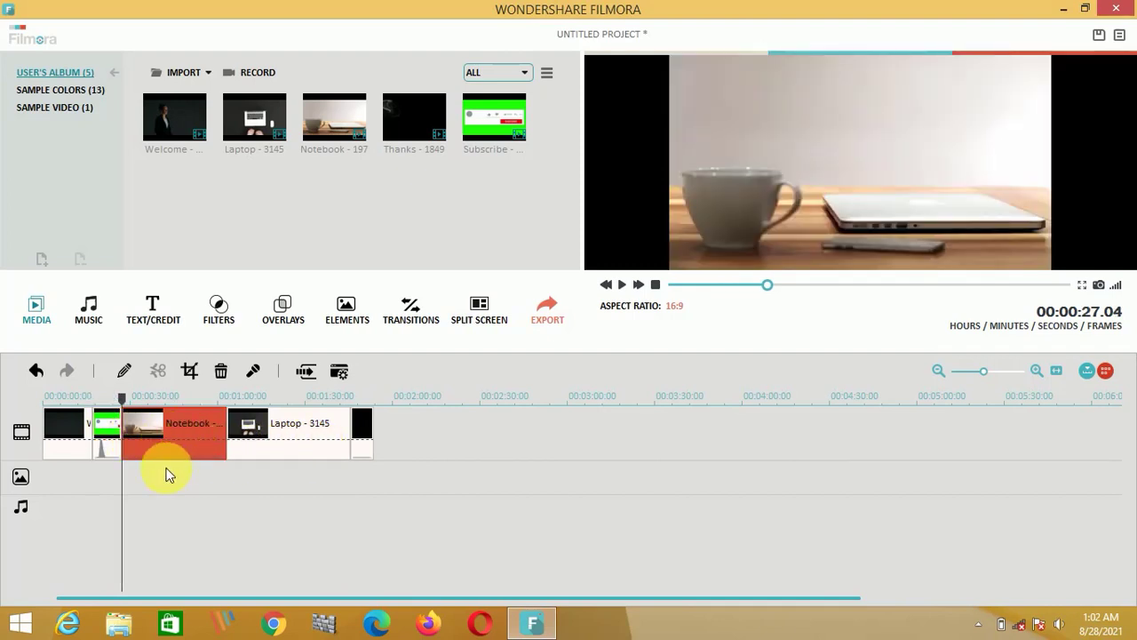
left_click(359, 435)
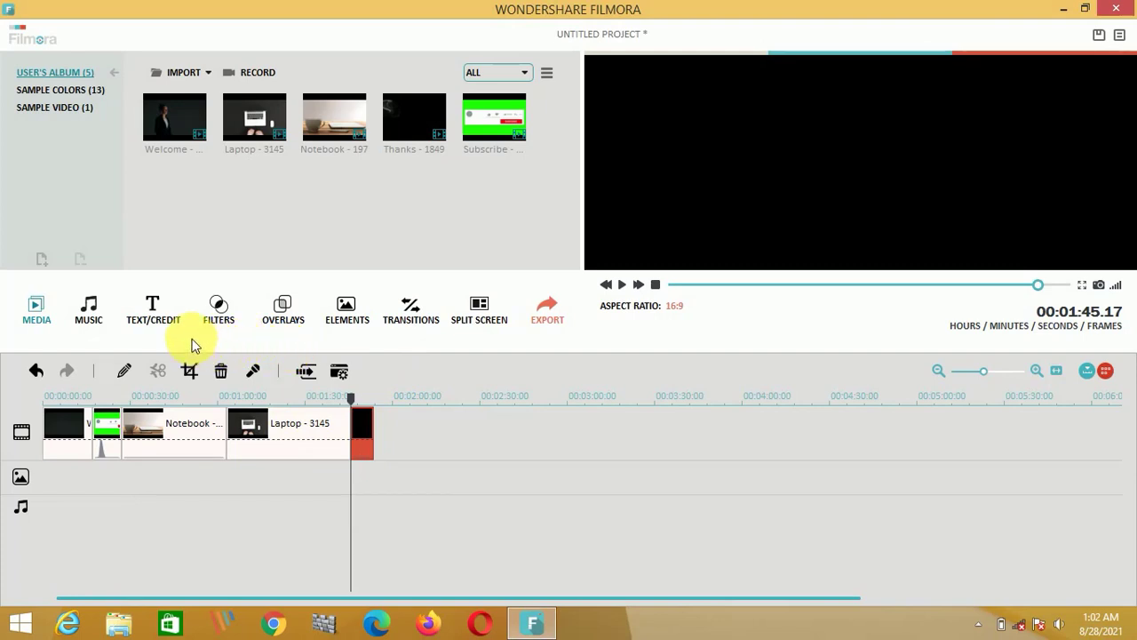
left_click(64, 421)
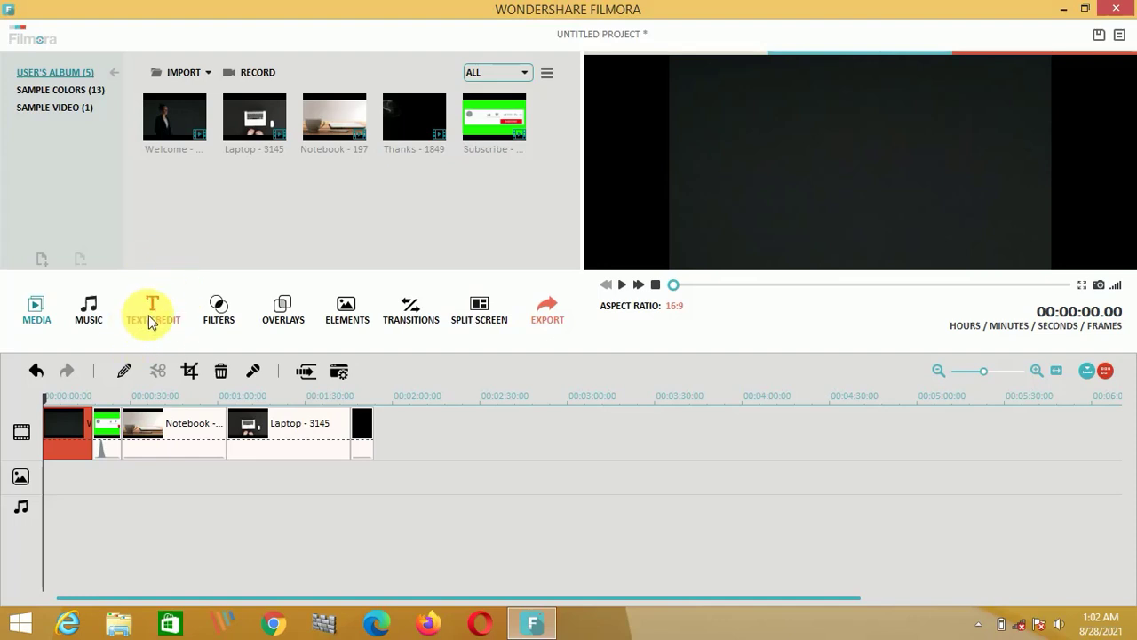
Add the Basic "Zoom out" title to the text track beneath the Subscribe clip and open its text for editing
left_click(153, 313)
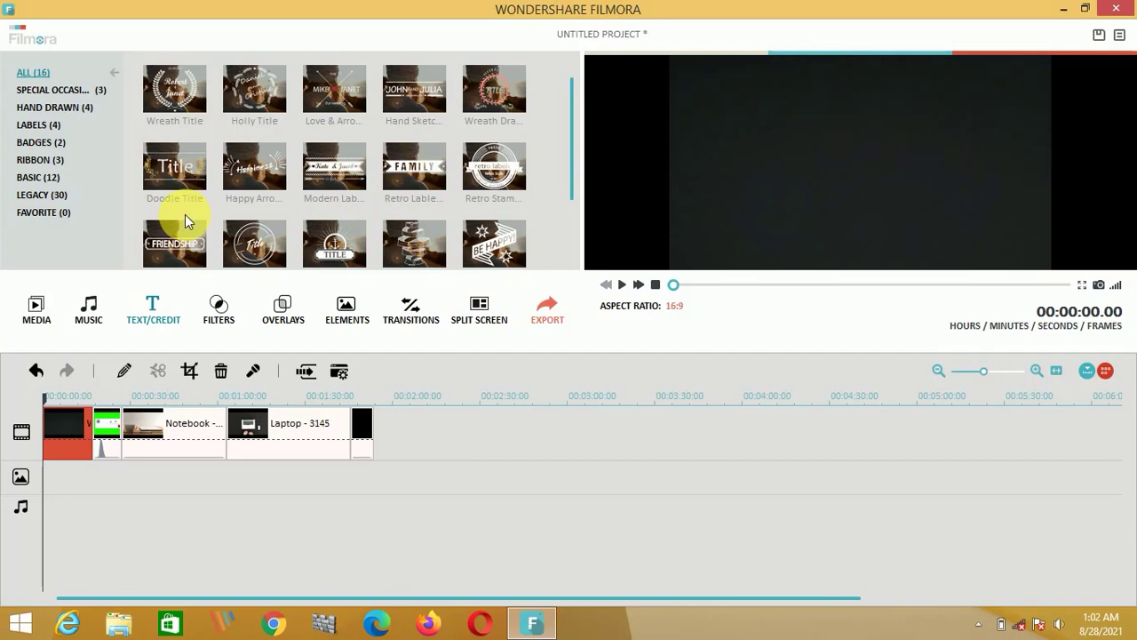
left_click(33, 178)
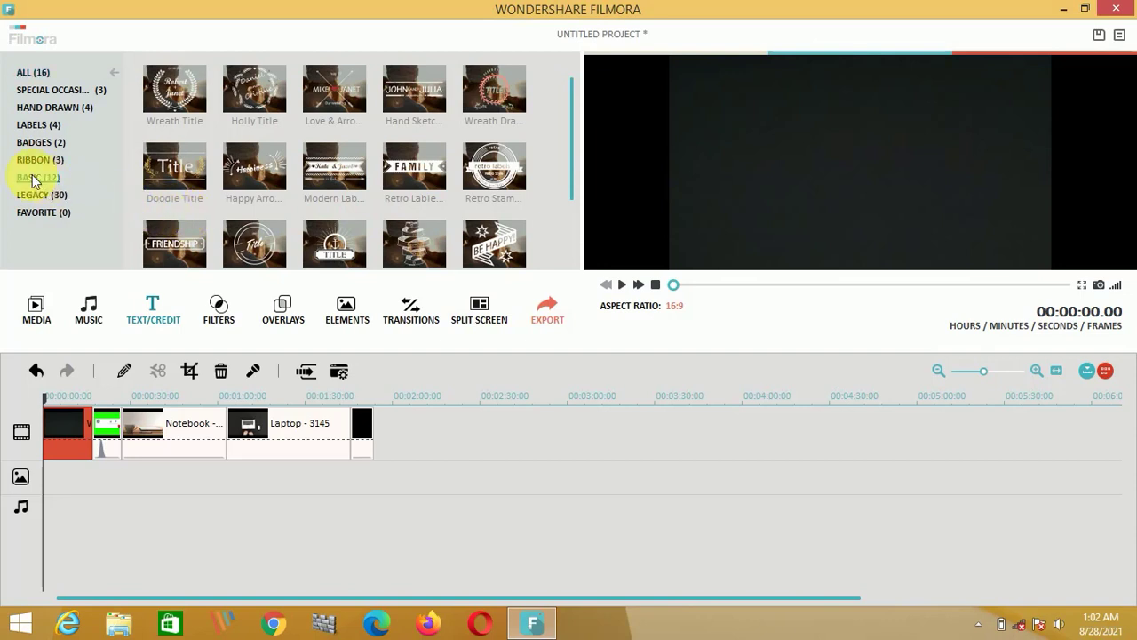
left_click(406, 89)
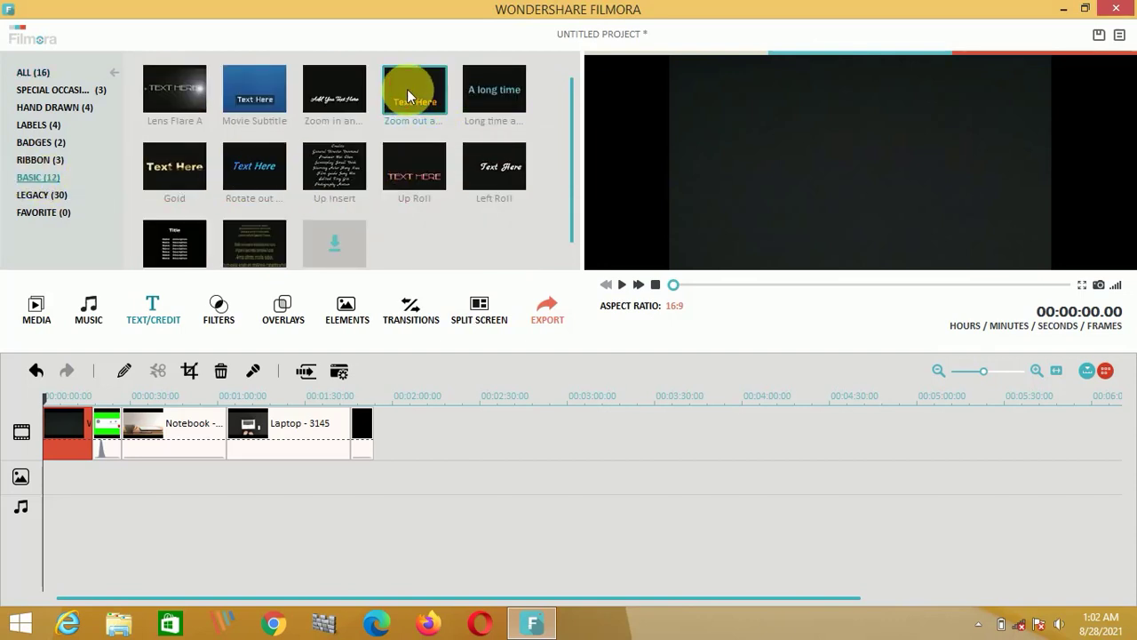
left_click_drag(360, 191, 147, 524)
double_click(116, 521)
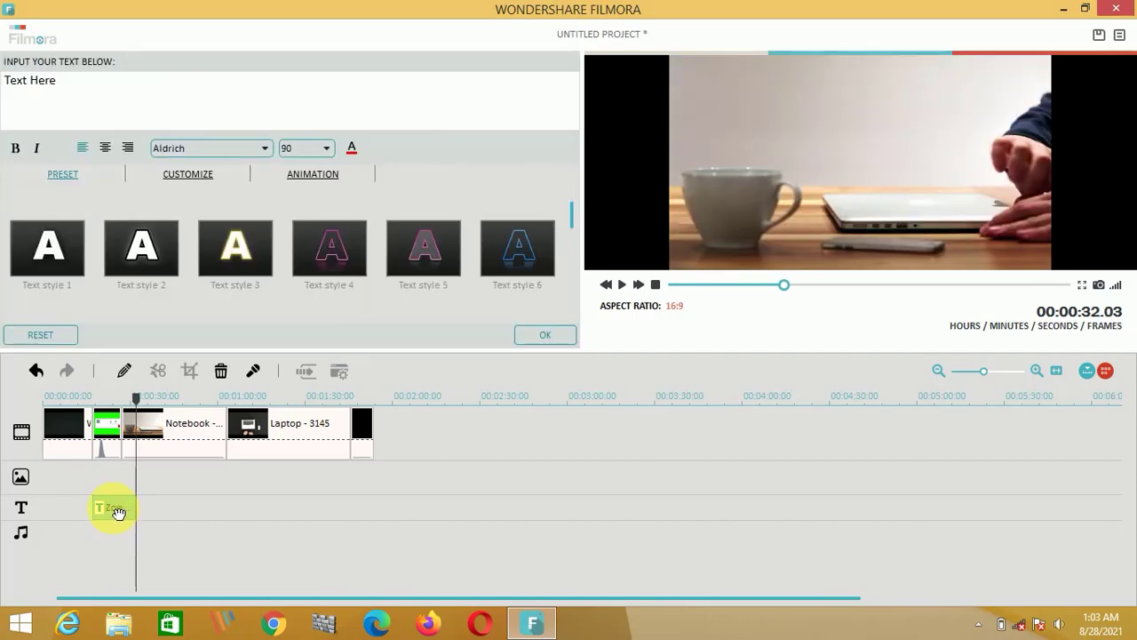
Replace the placeholder text of the title beneath the Subscribe clip with "Please subscribe my channel"
left_click(101, 87)
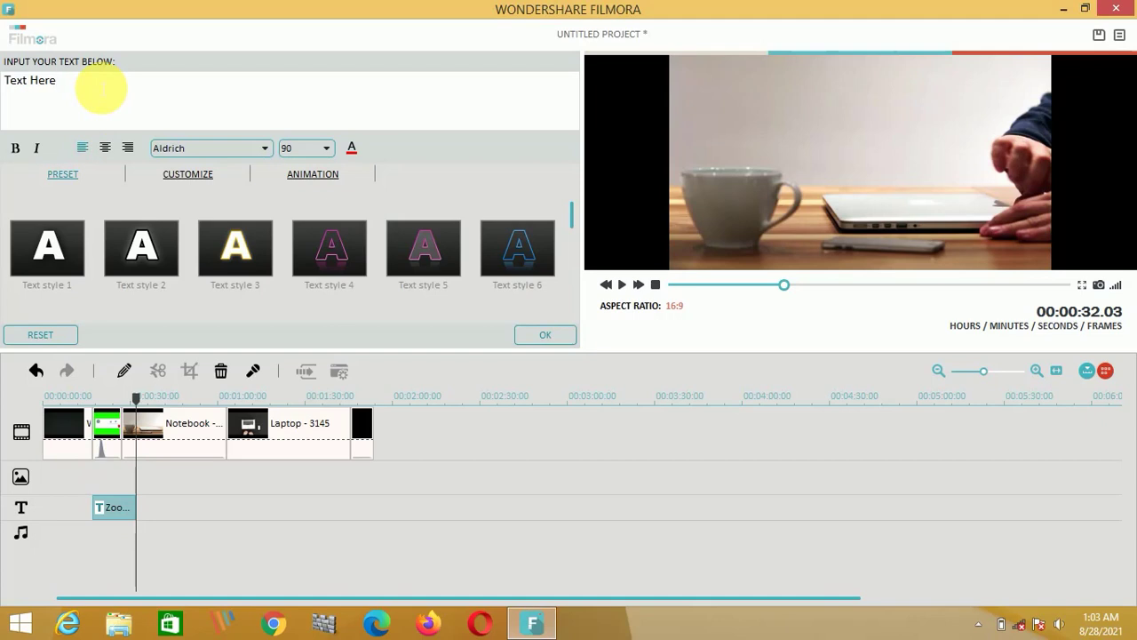
left_click(108, 513)
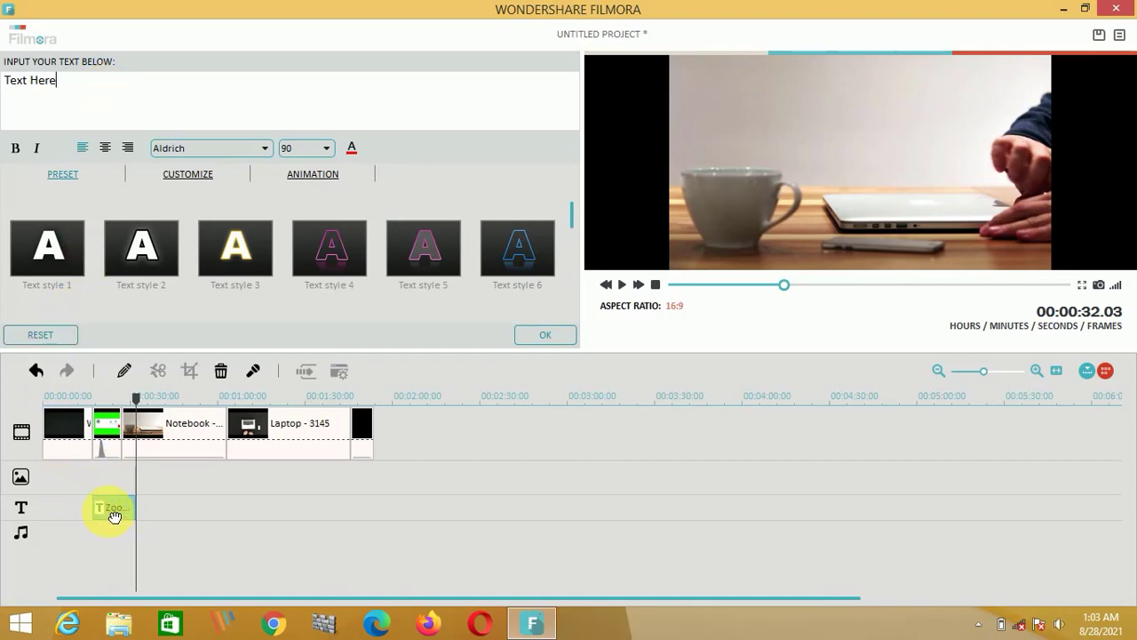
left_click(71, 87)
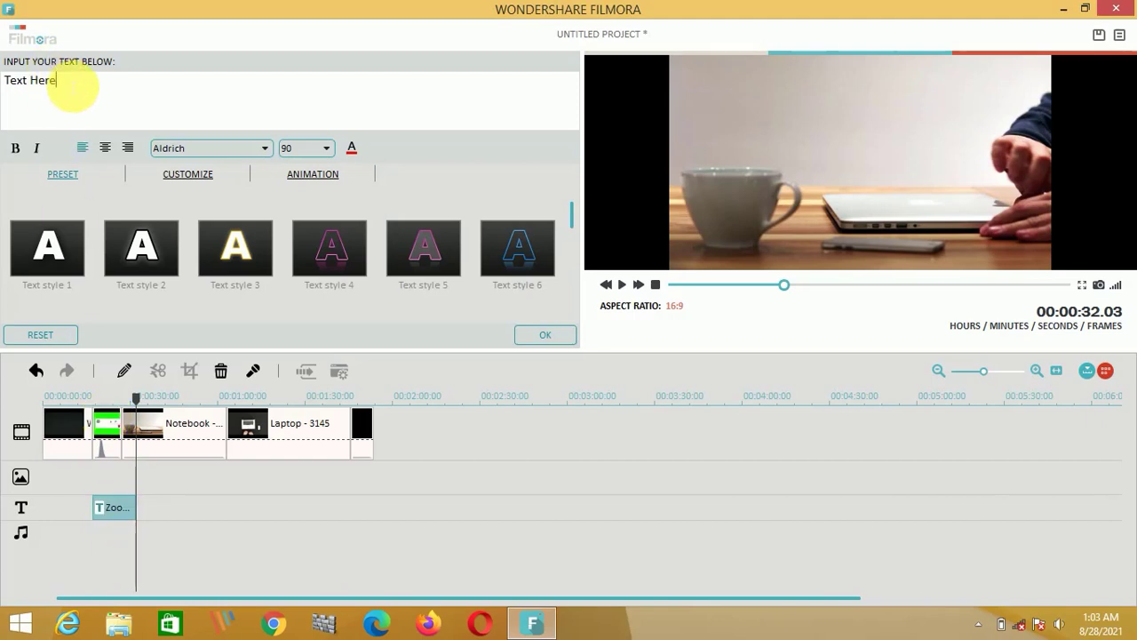
key("BackSpace")
key("BackSpace")
key("BackSpace")
key("BackSpace")
key("BackSpace")
key("BackSpace")
type("Please subscr")
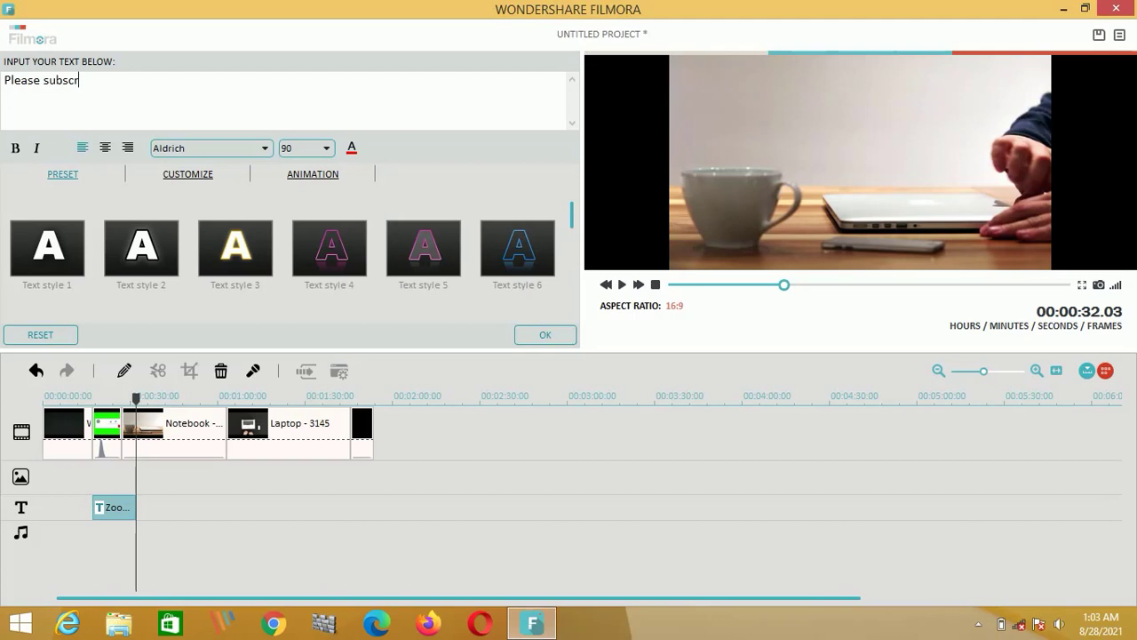
type("ibe my channel")
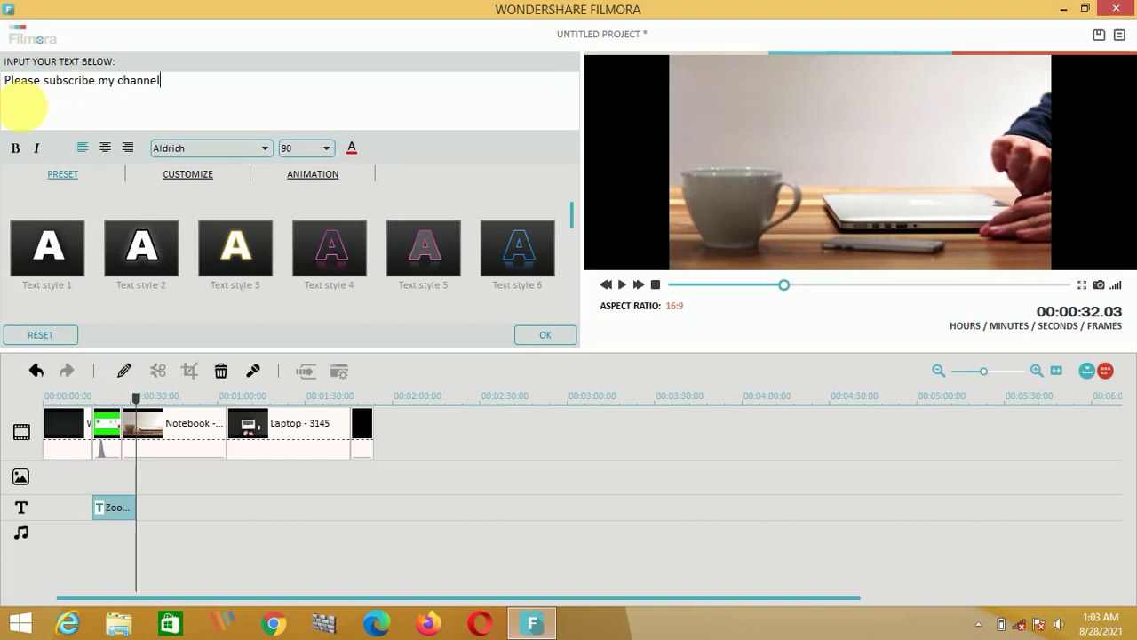
Reduce the subscribe title's font size to 56 and position it along the lower edge of the frame, beneath the white subscribe banner
left_click(115, 397)
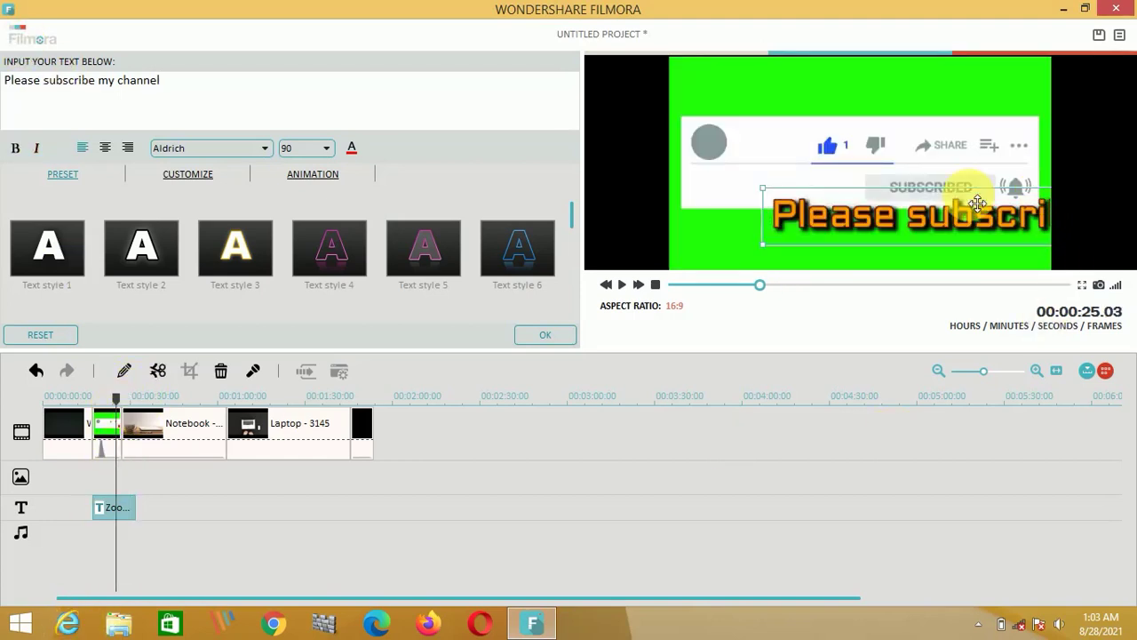
left_click_drag(957, 226, 801, 247)
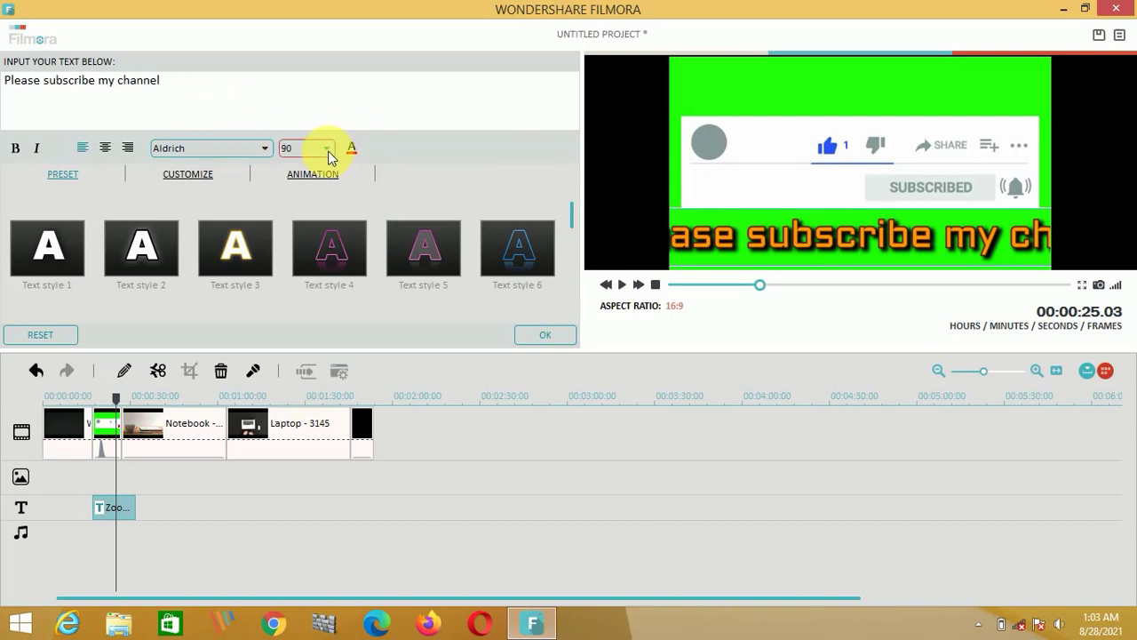
left_click(327, 151)
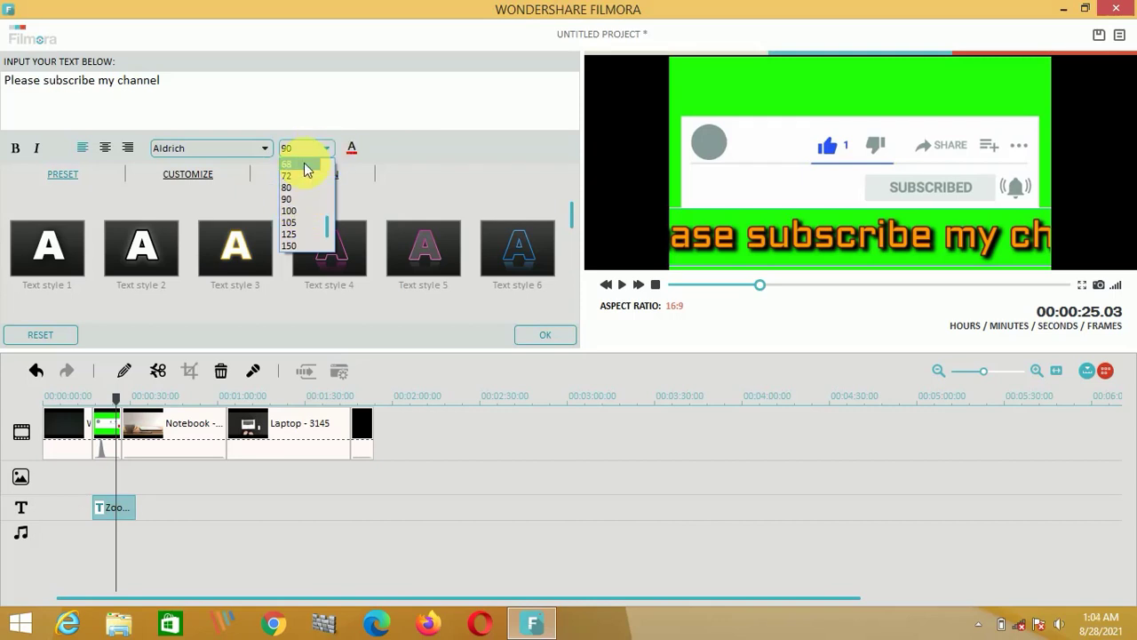
left_click(305, 167)
left_click_drag(761, 235, 806, 259)
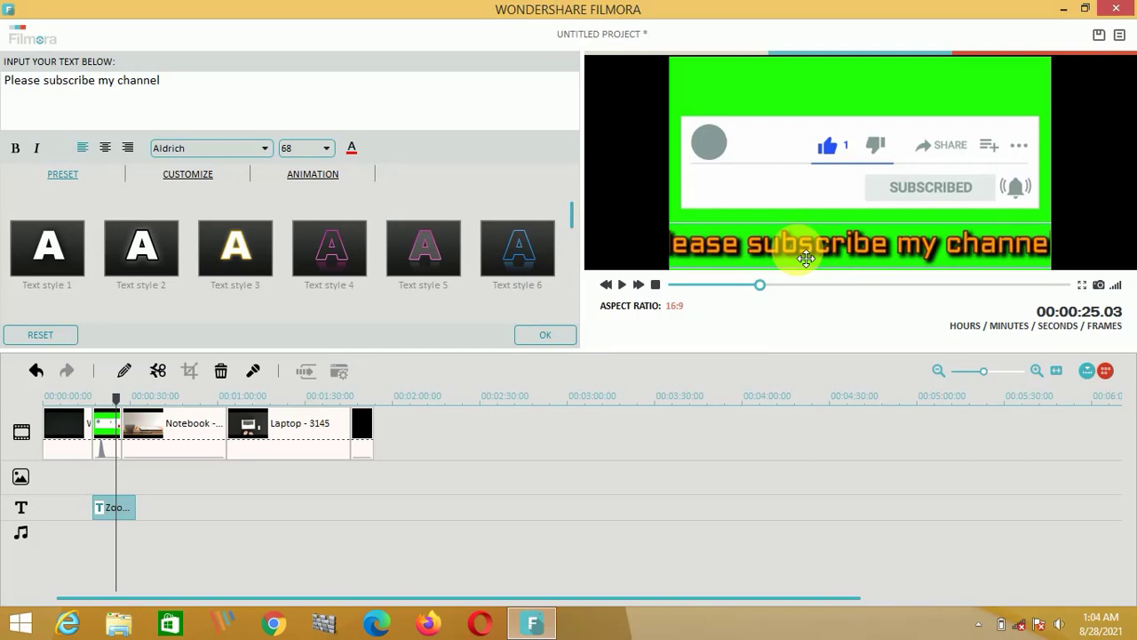
left_click(328, 150)
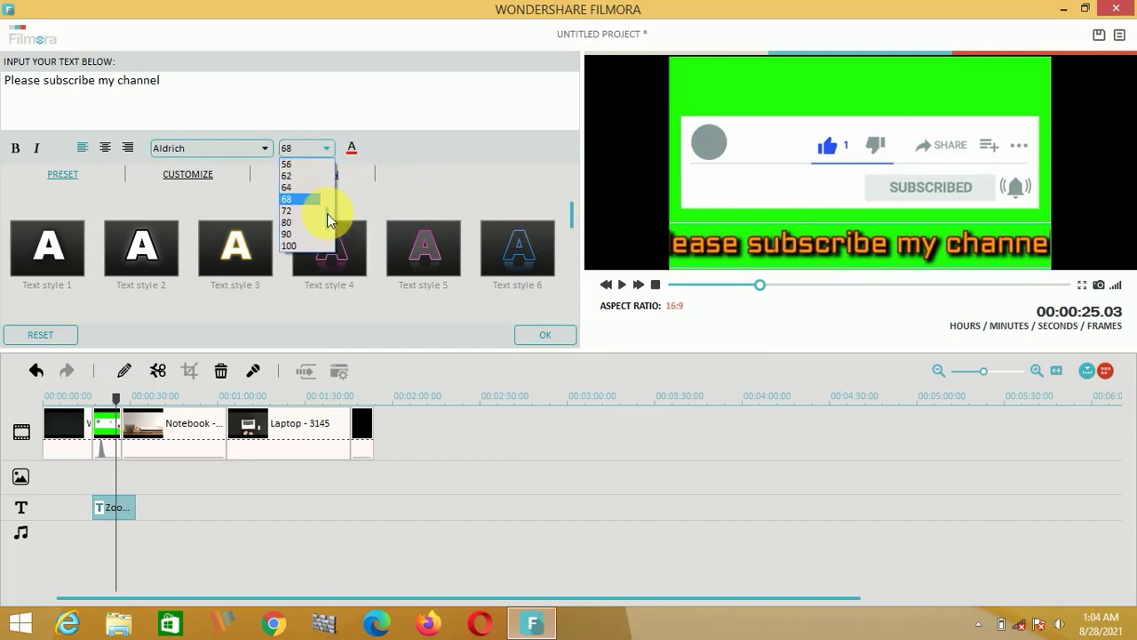
scroll(327, 213, "up", 2)
left_click(294, 179)
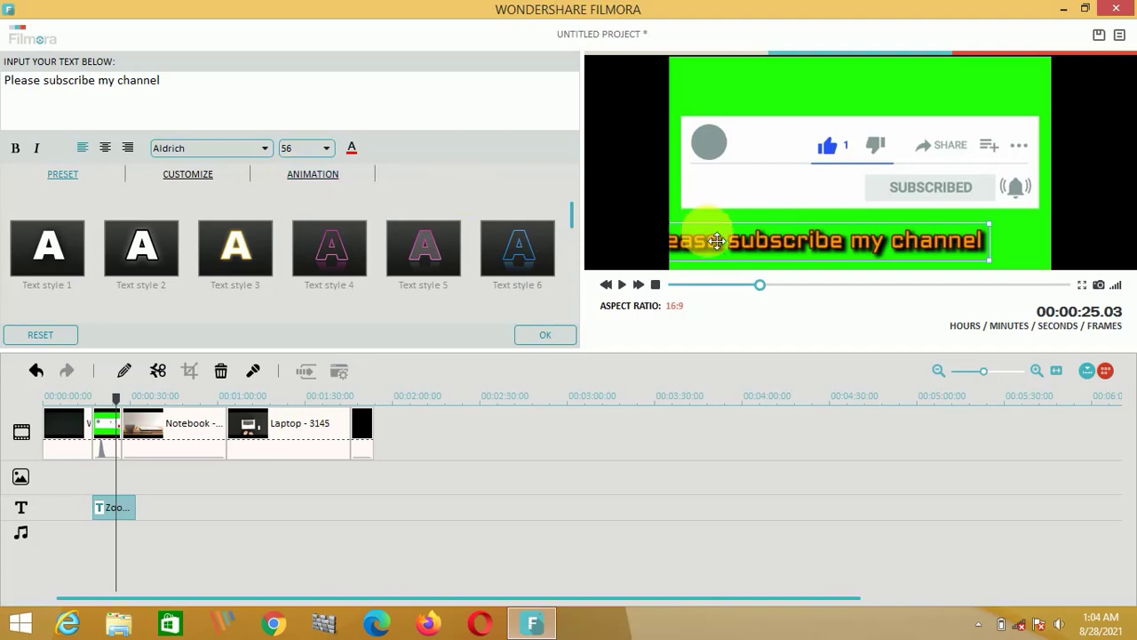
left_click_drag(779, 252, 817, 266)
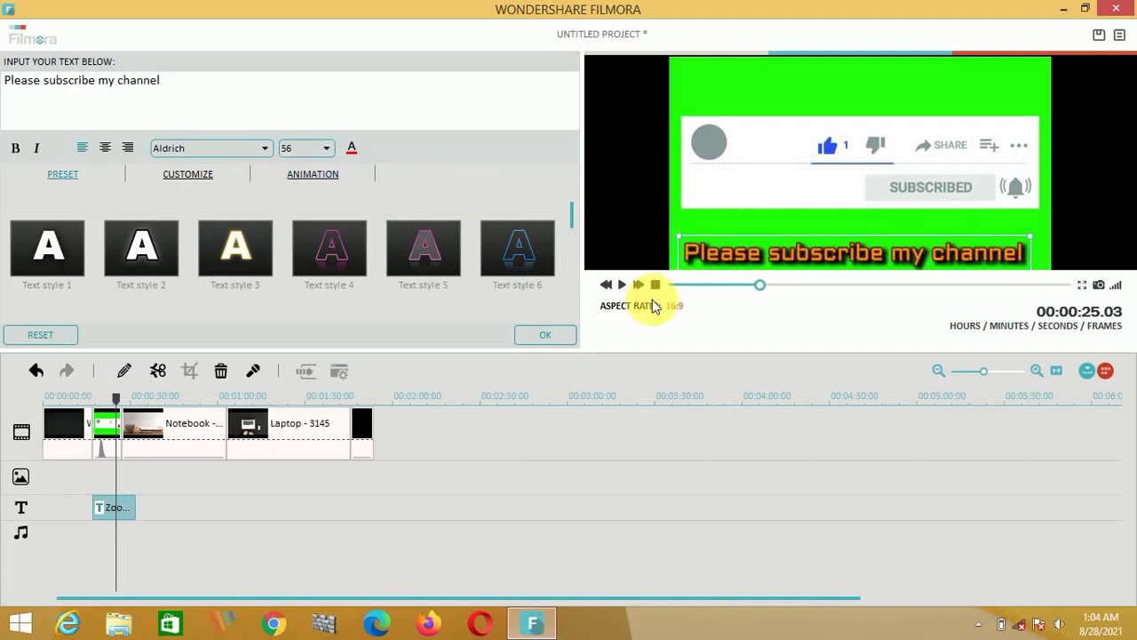
Play the Subscribe section from just before its start to preview the title, and apply the title edits
left_click(115, 399)
left_click_drag(115, 400, 81, 400)
left_click(619, 286)
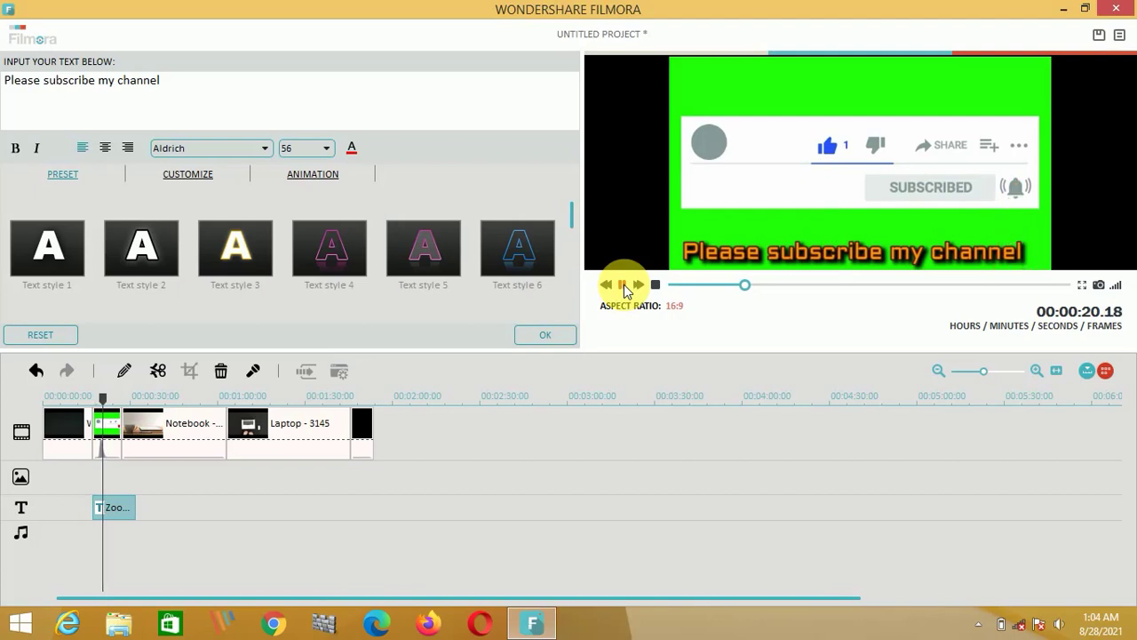
left_click(544, 335)
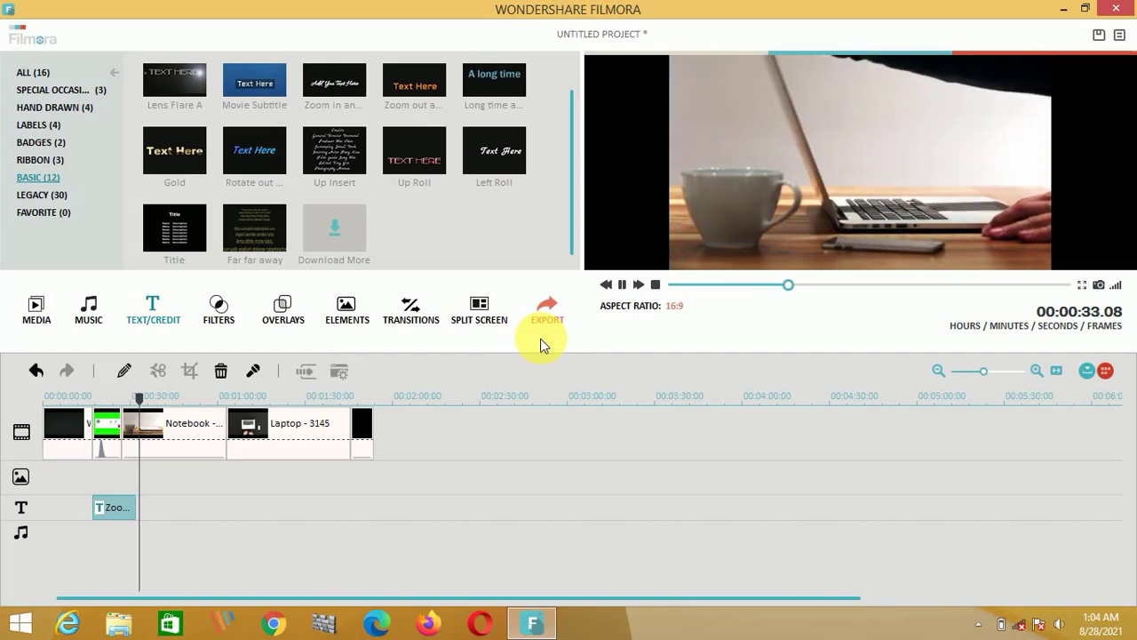
key("space")
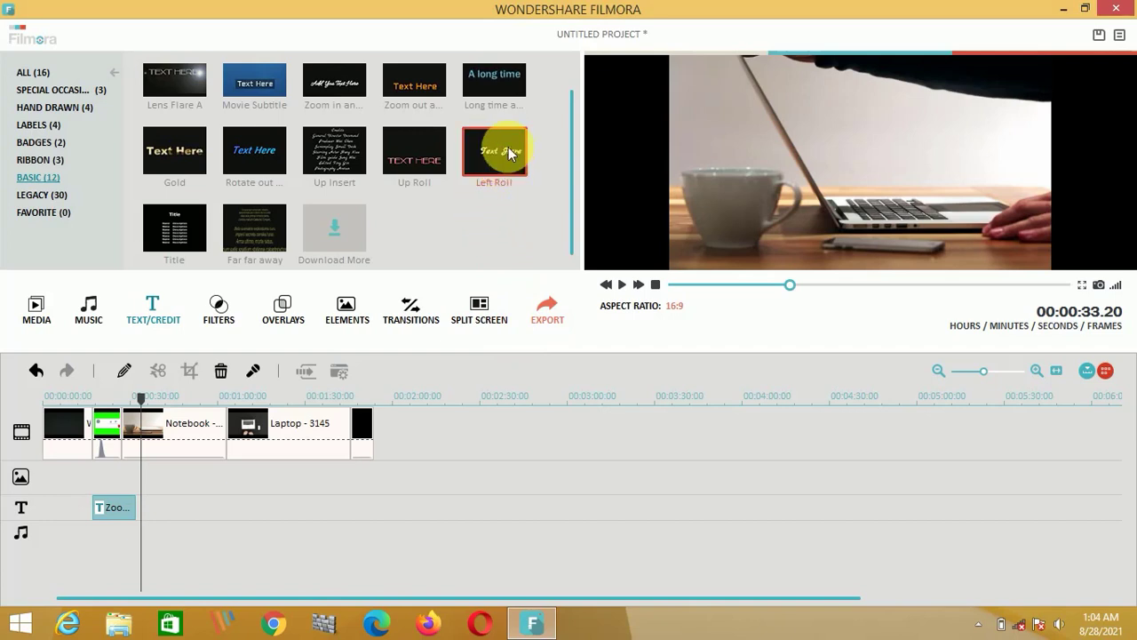
Add the Basic "Left Roll" title to the text track beneath the Notebook clip and set its text to "I can type very fast"
left_click_drag(502, 151, 199, 520)
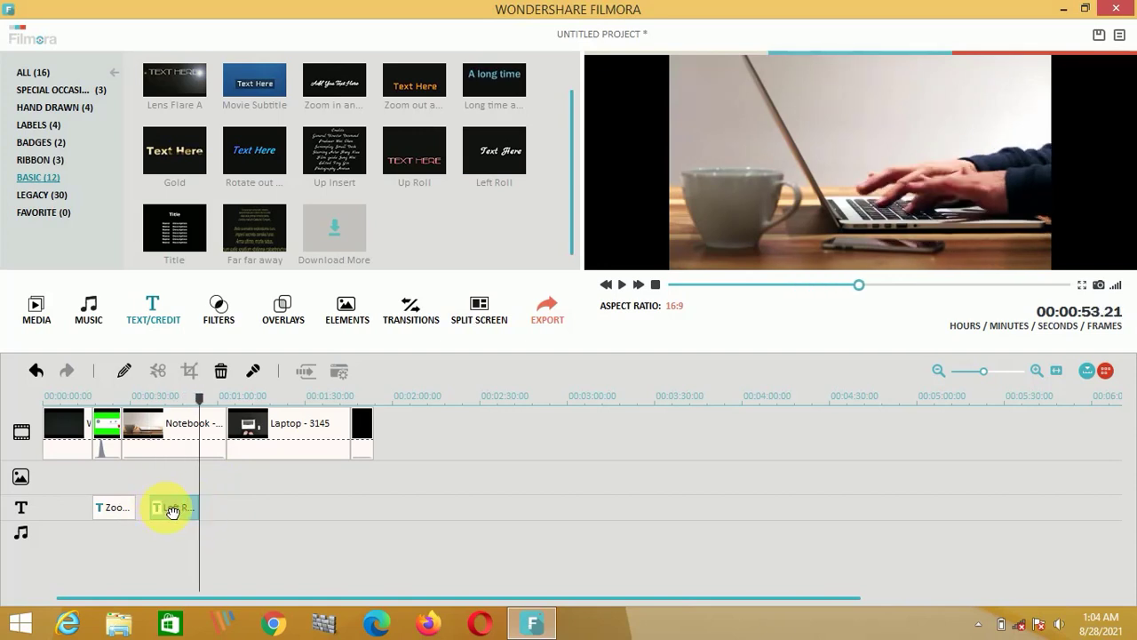
double_click(172, 513)
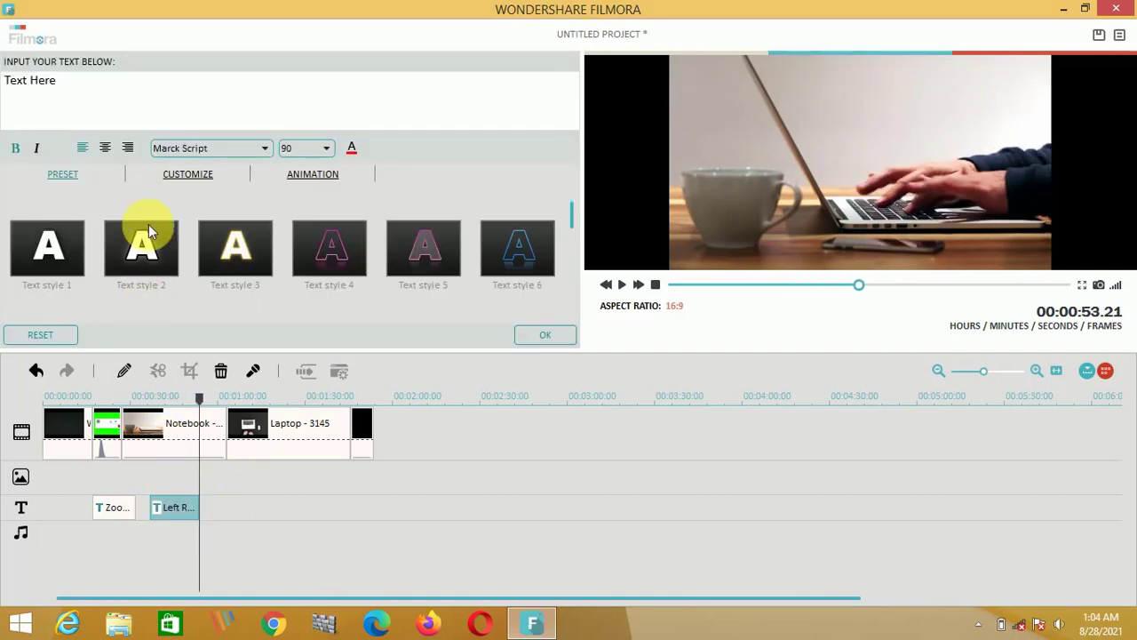
key("BackSpace")
key("BackSpace")
key("BackSpace")
key("BackSpace")
key("BackSpace")
key("BackSpace")
key("BackSpace")
key("BackSpace")
key("BackSpace")
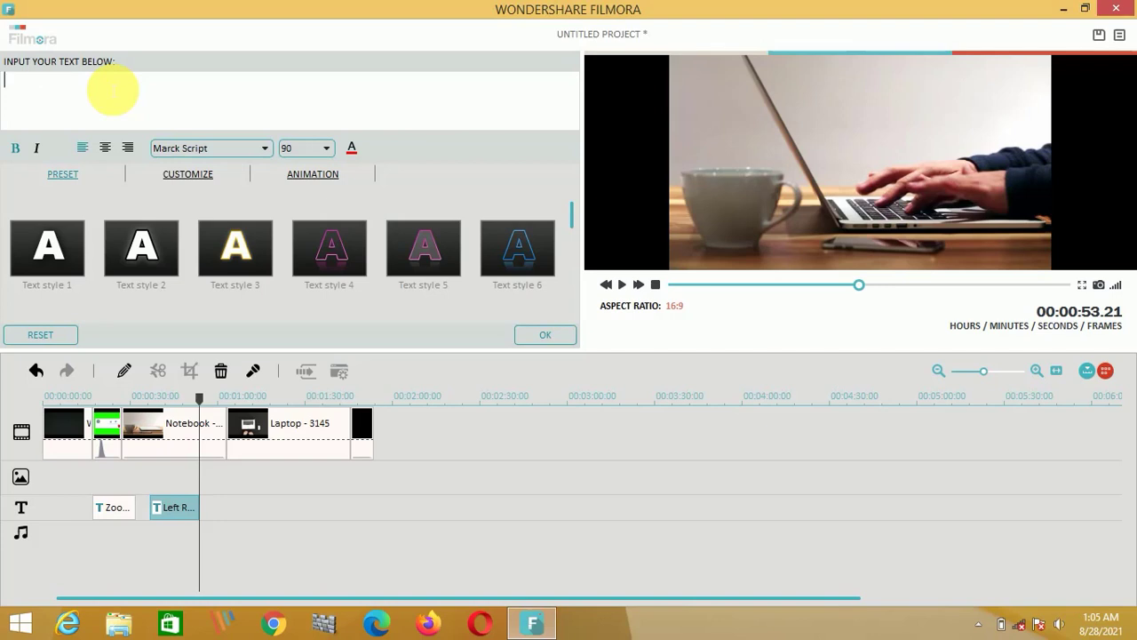
type("i")
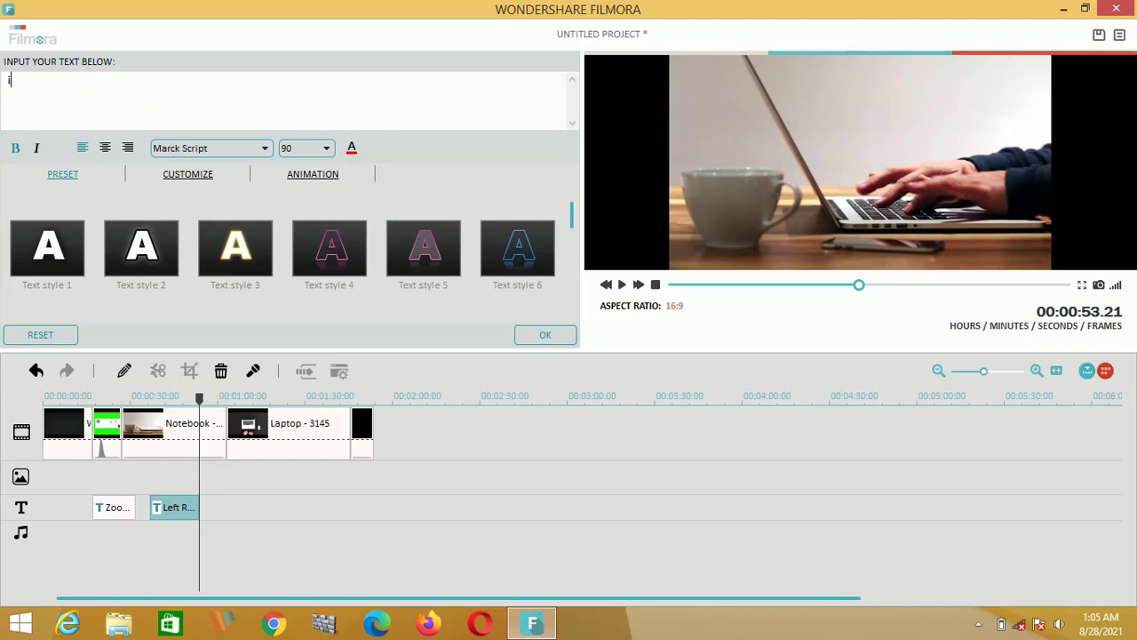
key("BackSpace")
type("i can type very fast")
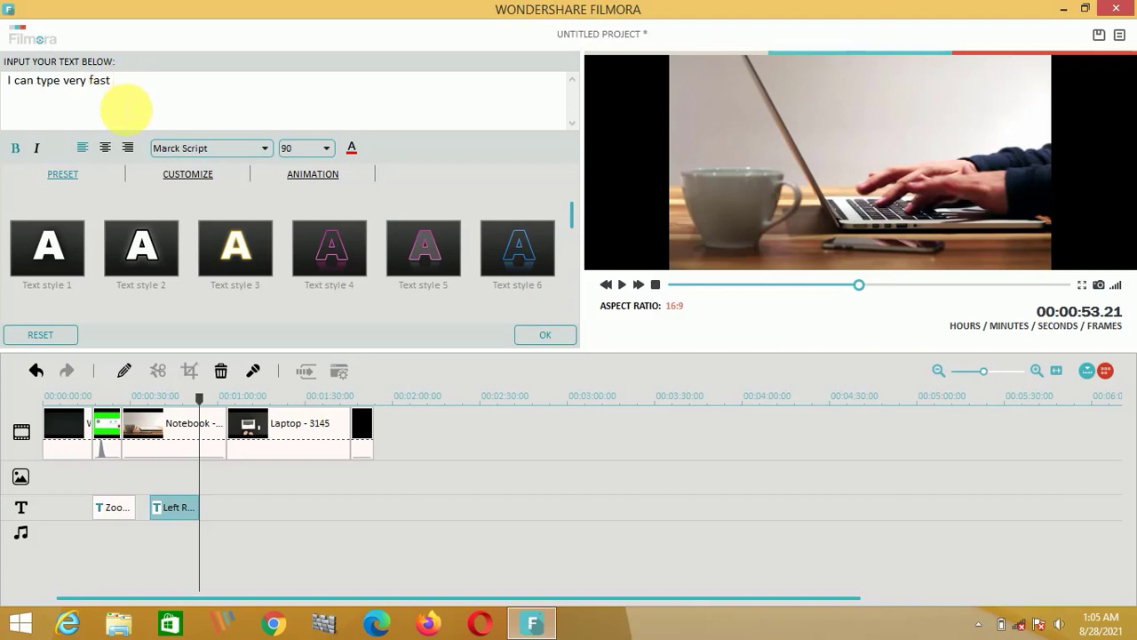
left_click(546, 335)
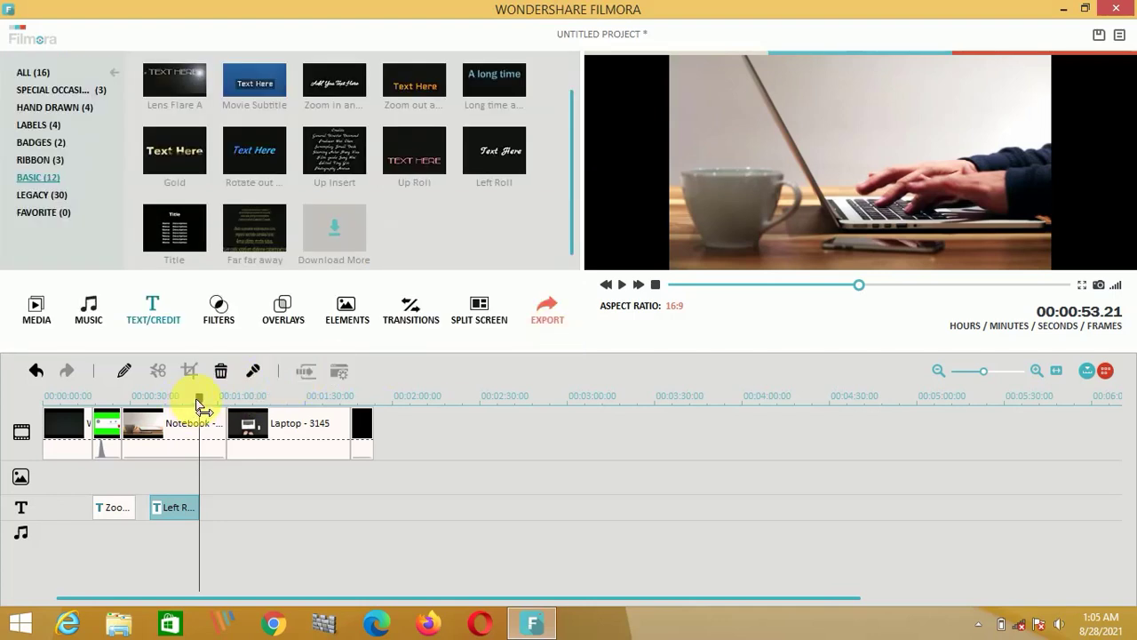
Preview the Left Roll title over the Notebook clip from just before it starts
left_click_drag(200, 407, 147, 398)
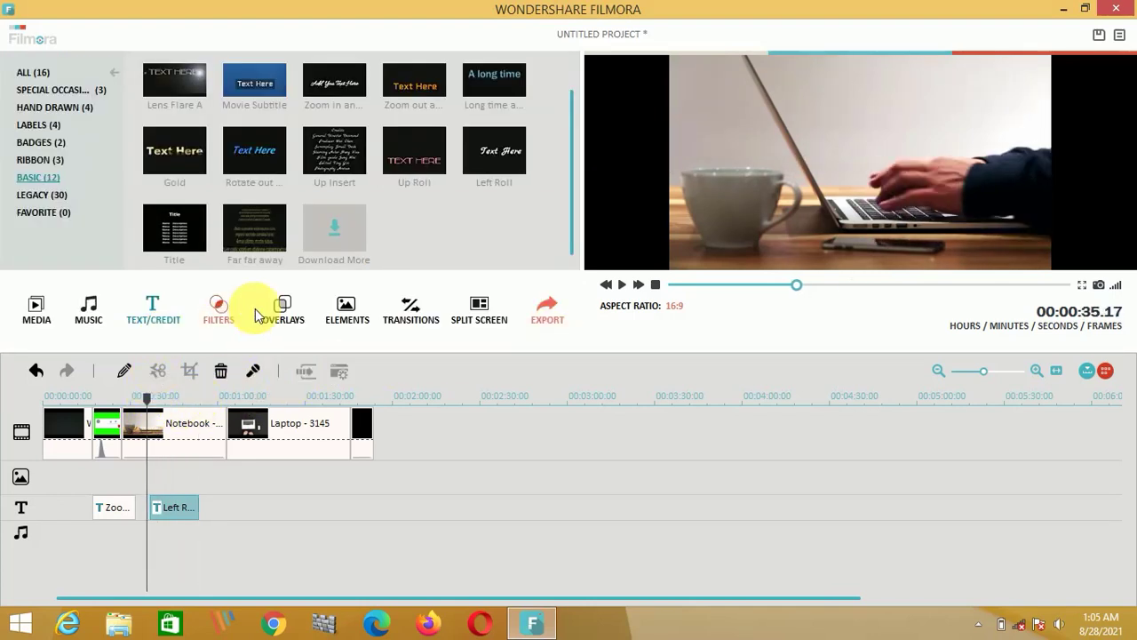
left_click(622, 285)
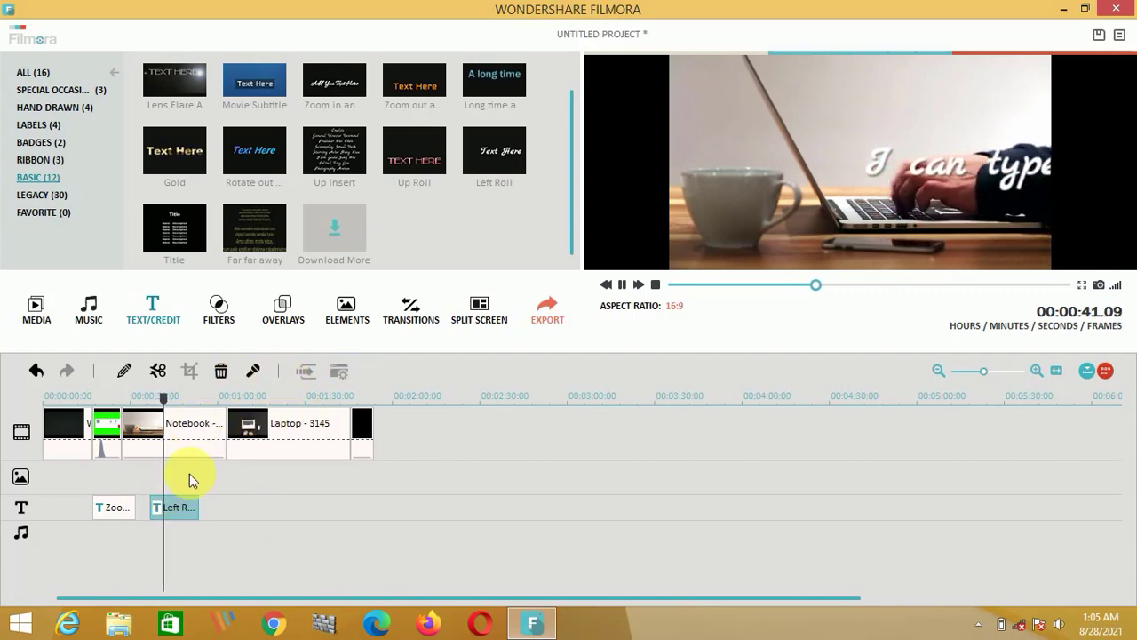
key("space")
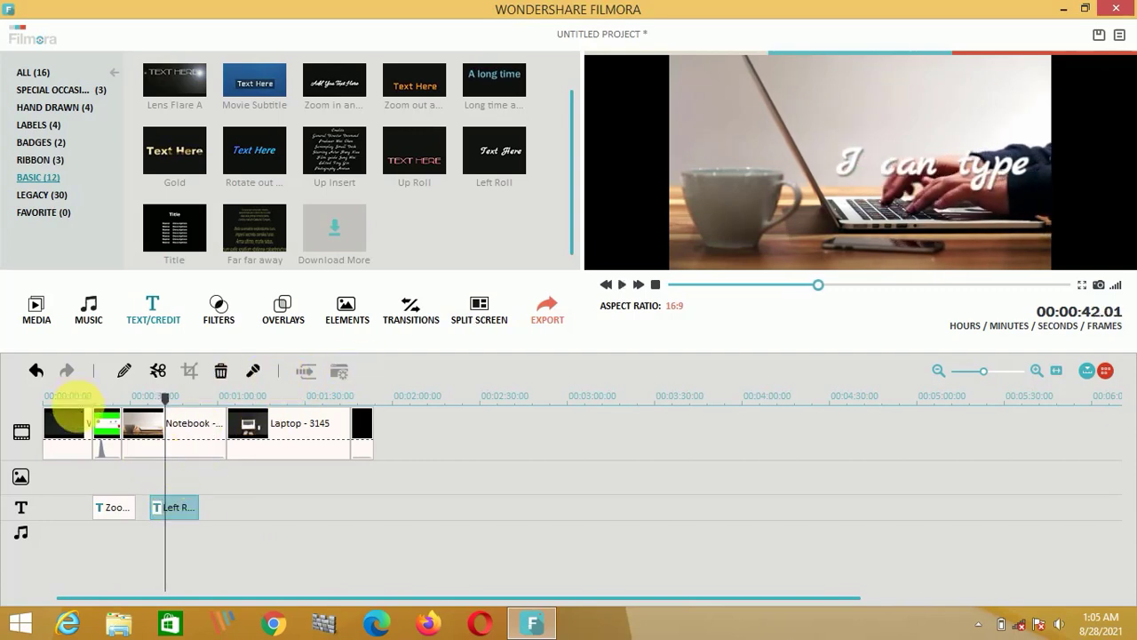
Move the Left Roll title to the lower part of the frame and change its font to Meiryo
left_click(185, 515)
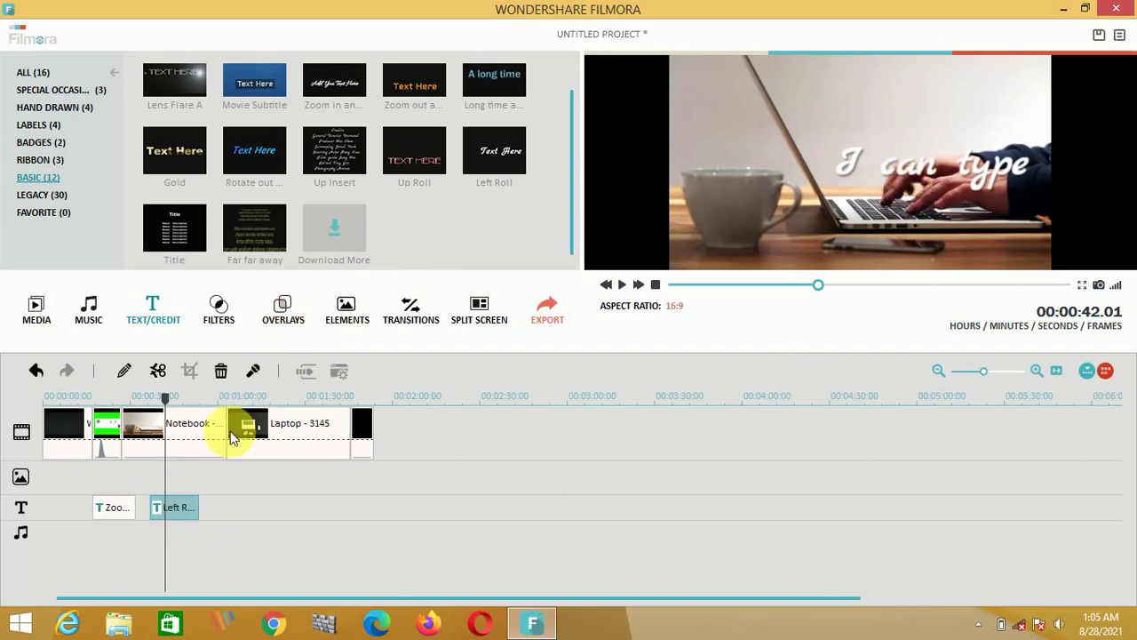
double_click(185, 521)
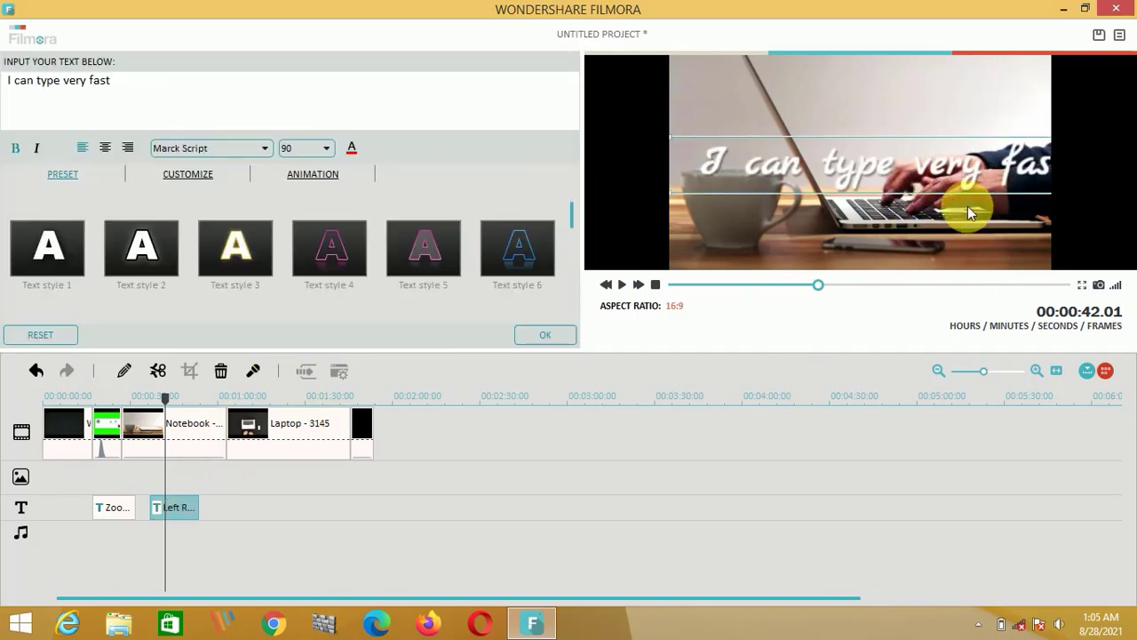
left_click_drag(933, 182, 928, 265)
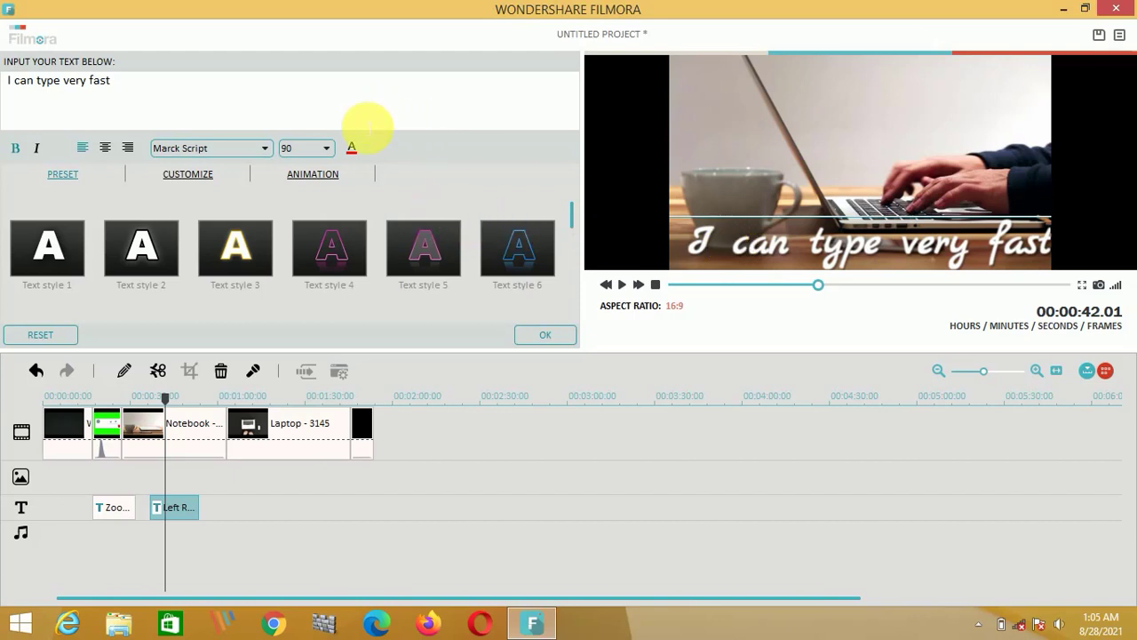
left_click(263, 152)
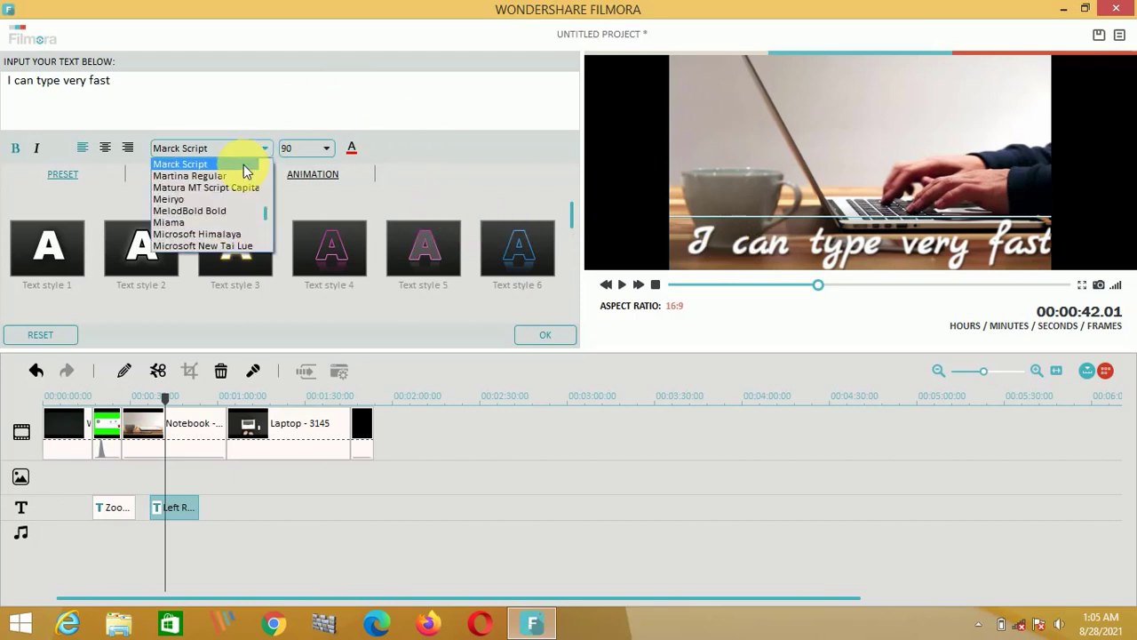
left_click(177, 200)
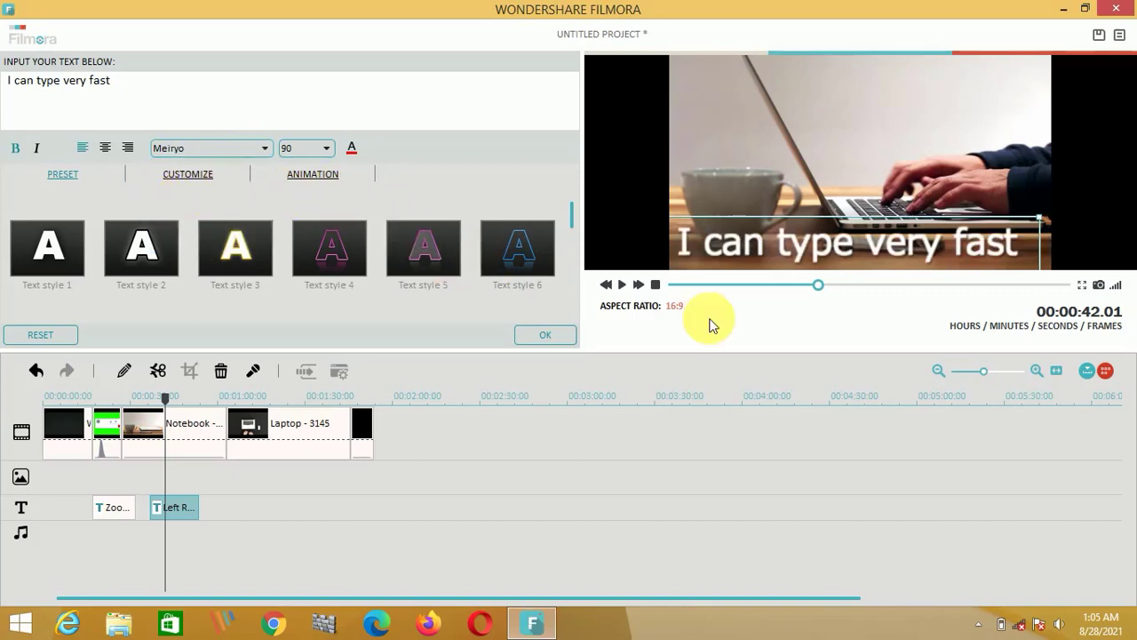
left_click_drag(812, 254, 879, 260)
Play back the restyled Left Roll title and apply its edits
left_click(655, 284)
left_click(620, 284)
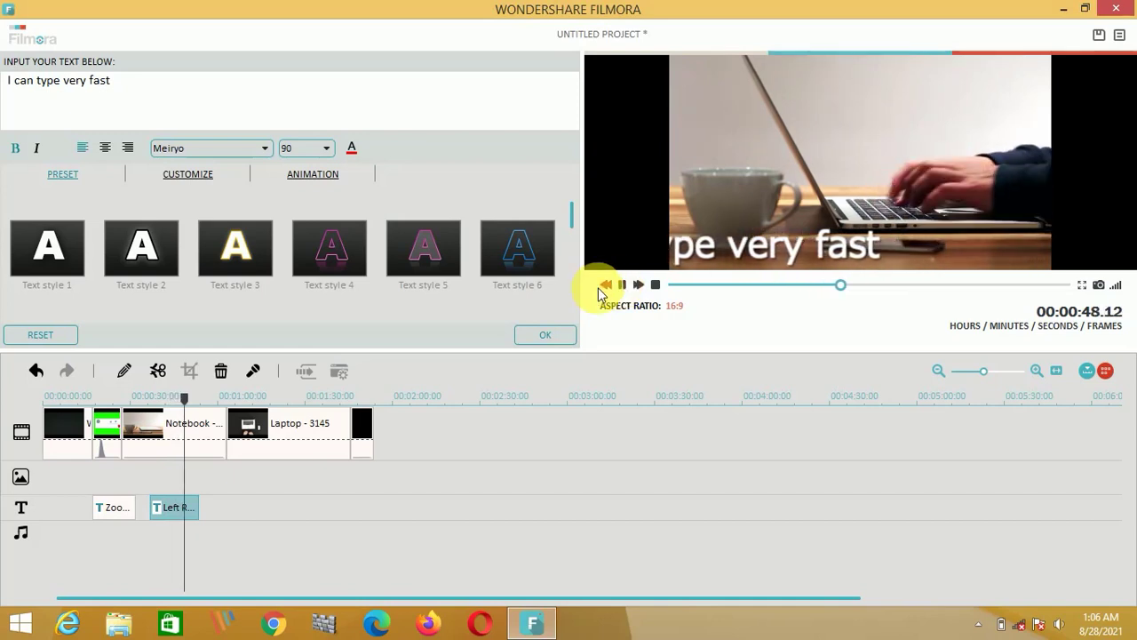
left_click(546, 335)
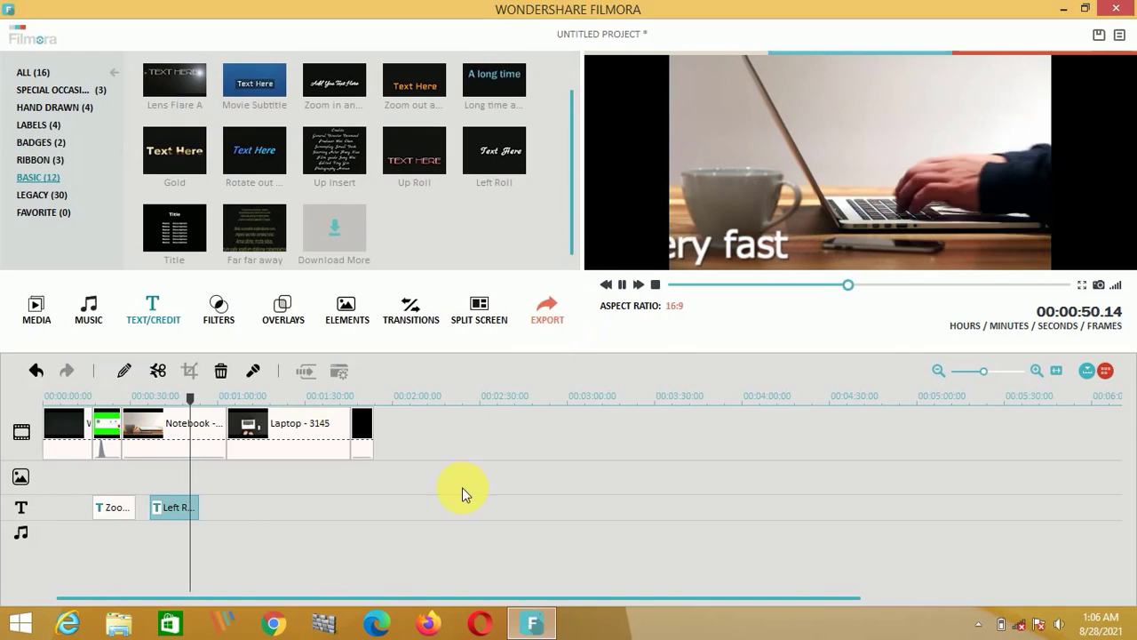
Import the "channel brand" logo image from the Desktop into the media library
left_click(39, 306)
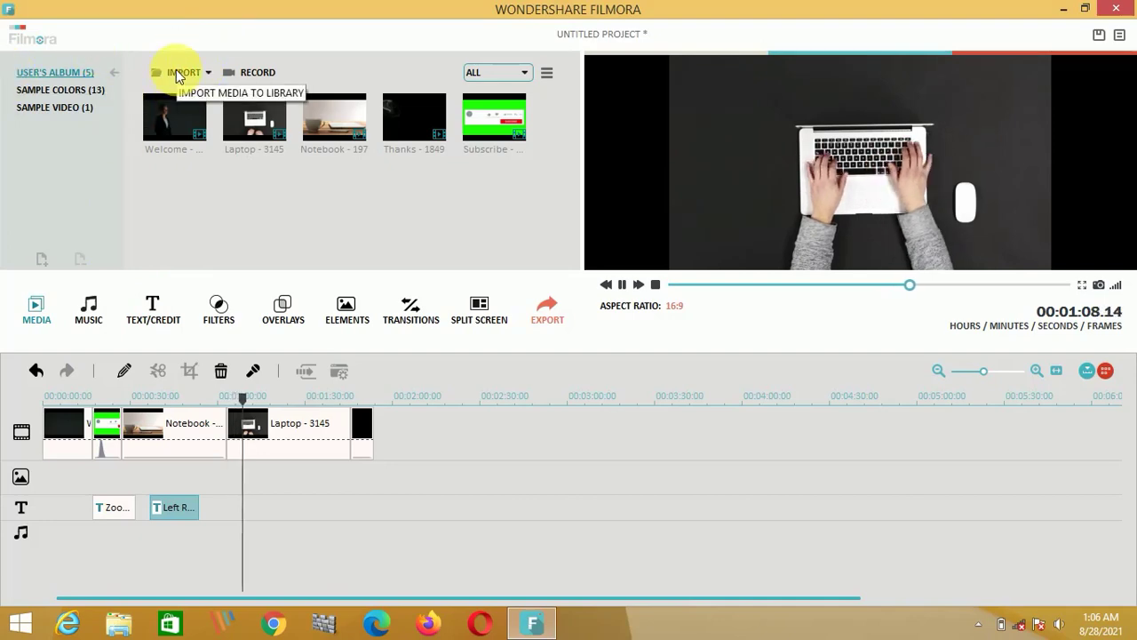
left_click(175, 72)
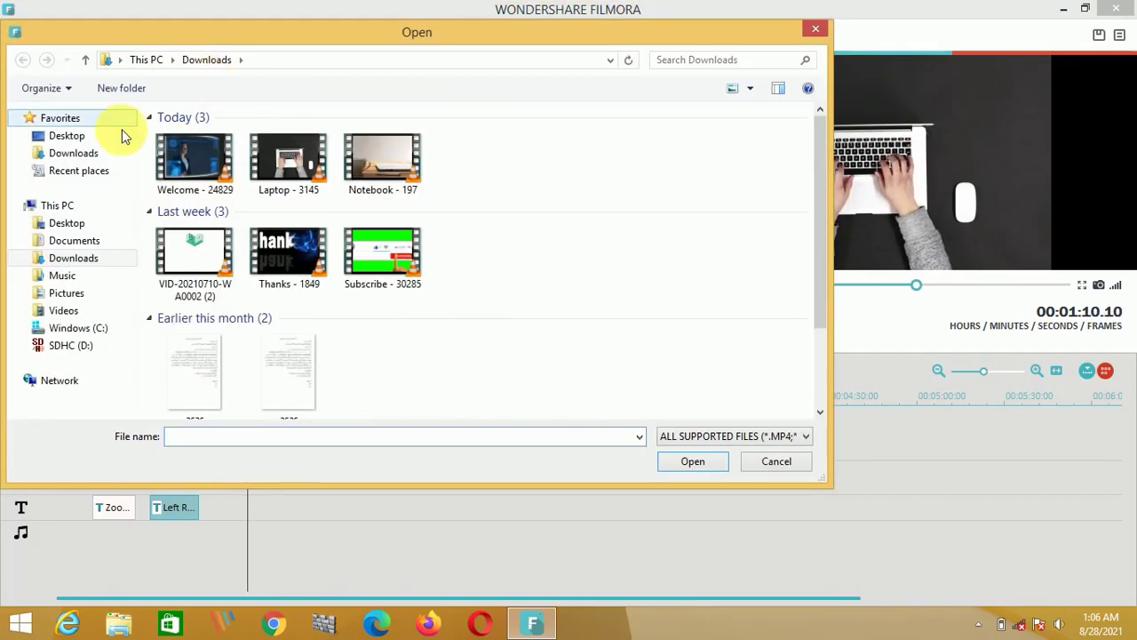
left_click(75, 136)
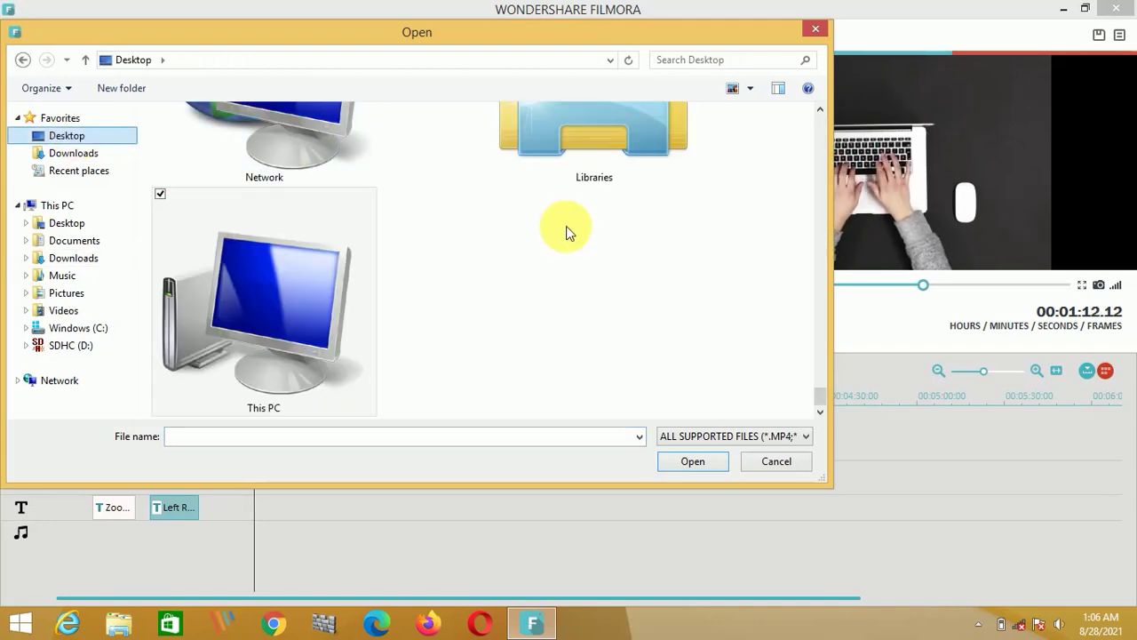
left_click_drag(819, 396, 821, 246)
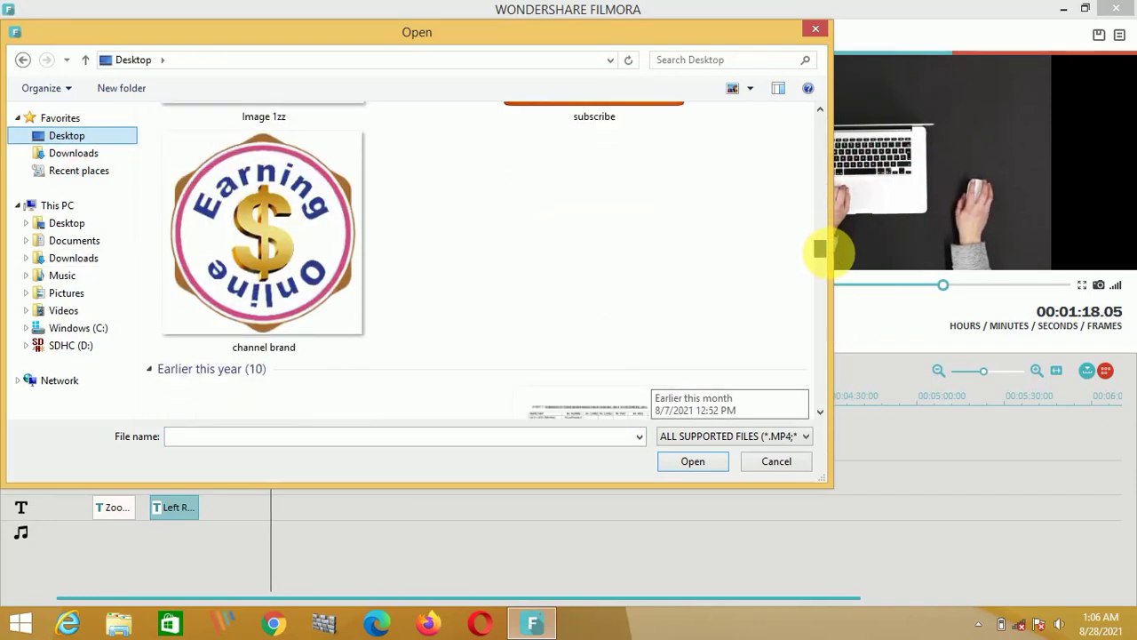
left_click(240, 227)
double_click(240, 227)
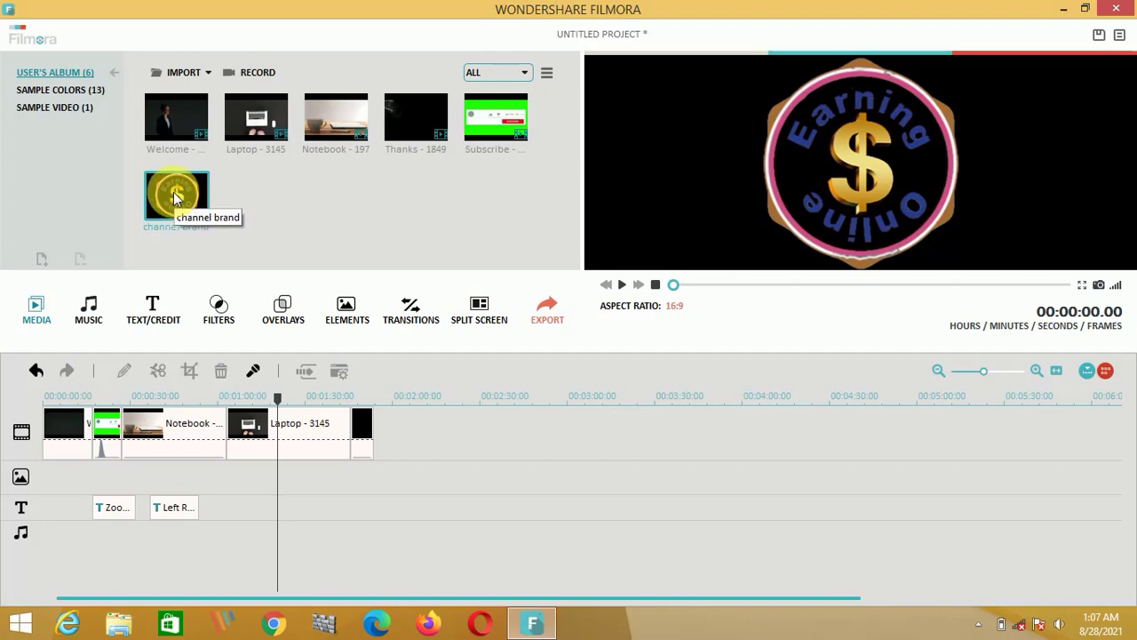
Place the channel brand image at the start of the overlay track under the video and shrink it into the frame's upper-left corner
left_click_drag(172, 192, 59, 453)
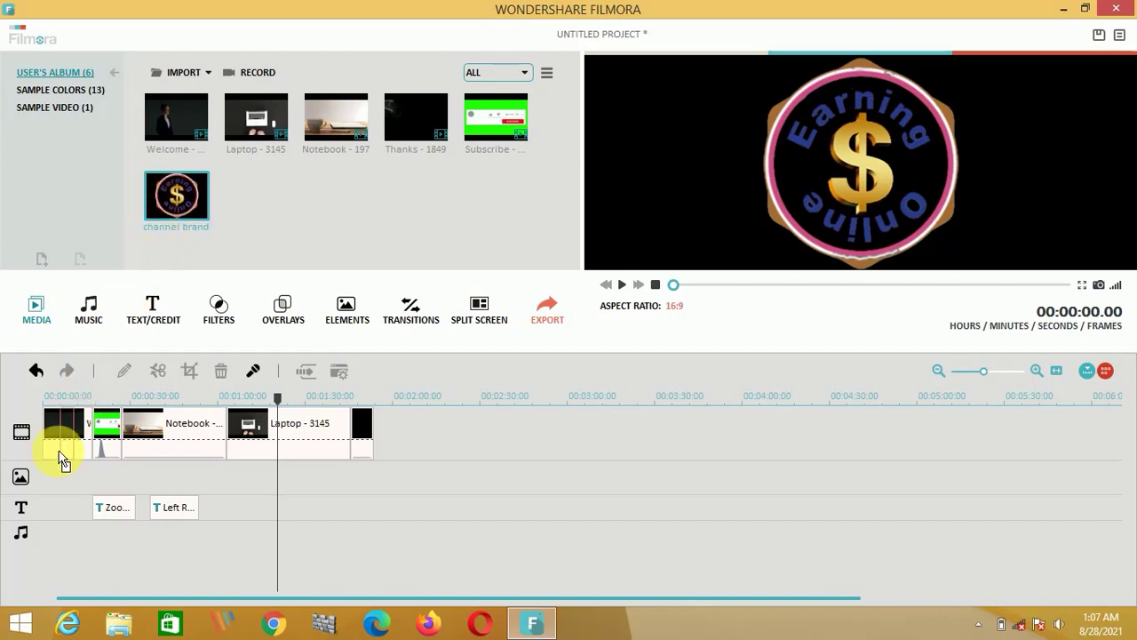
left_click_drag(50, 493, 45, 491)
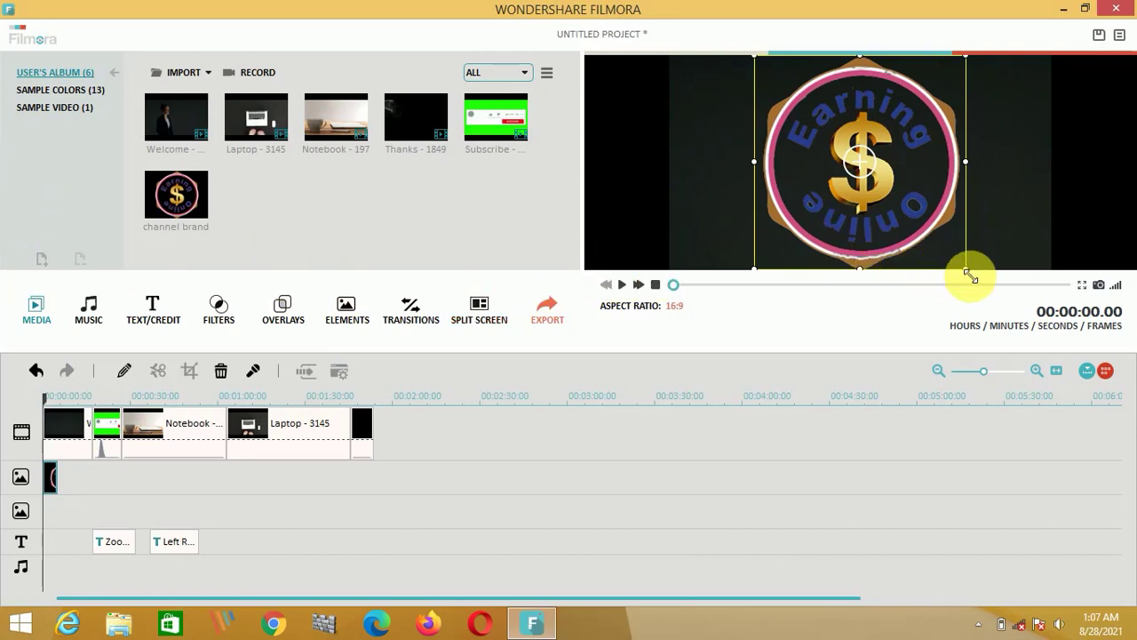
left_click_drag(970, 275, 717, 95)
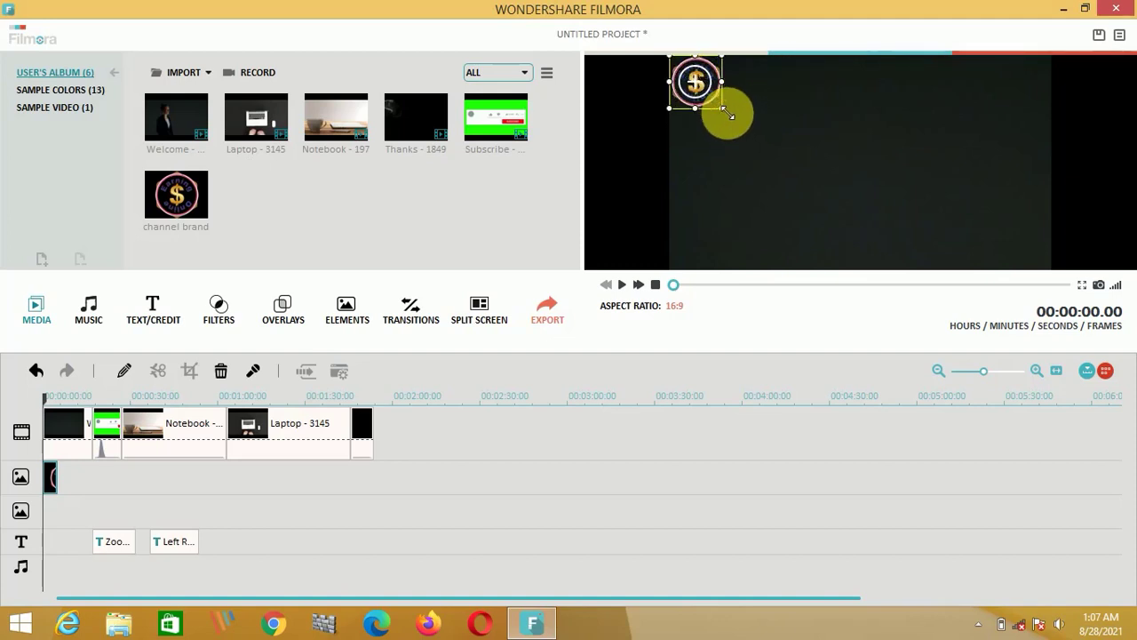
left_click_drag(729, 115, 721, 109)
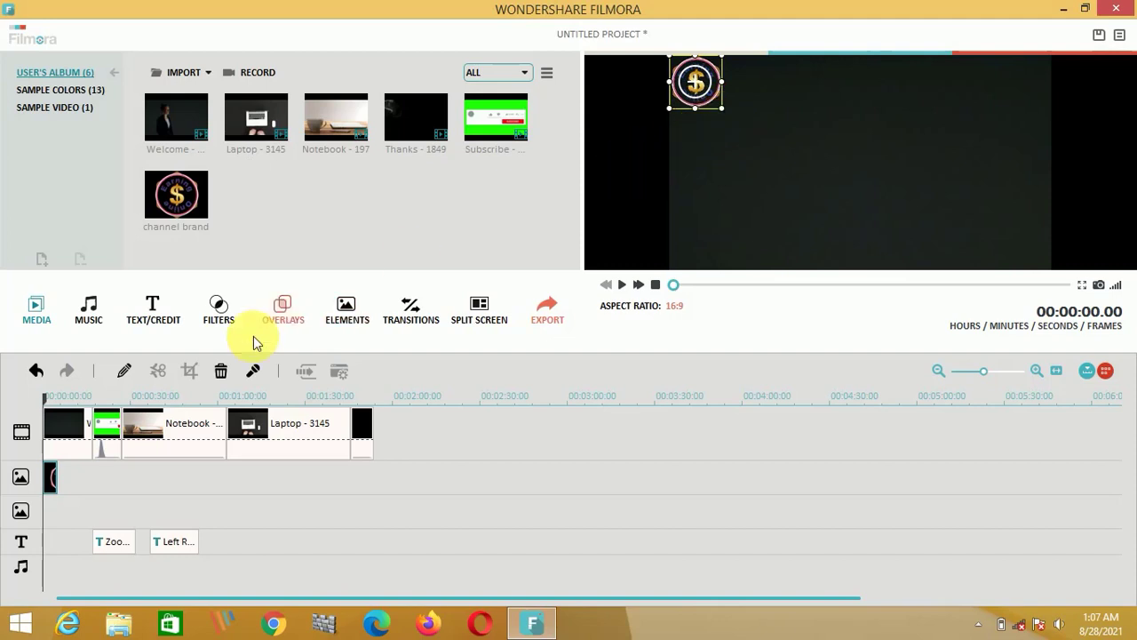
Extend the channel brand image on its track to the end of the last video clip
left_click(50, 477)
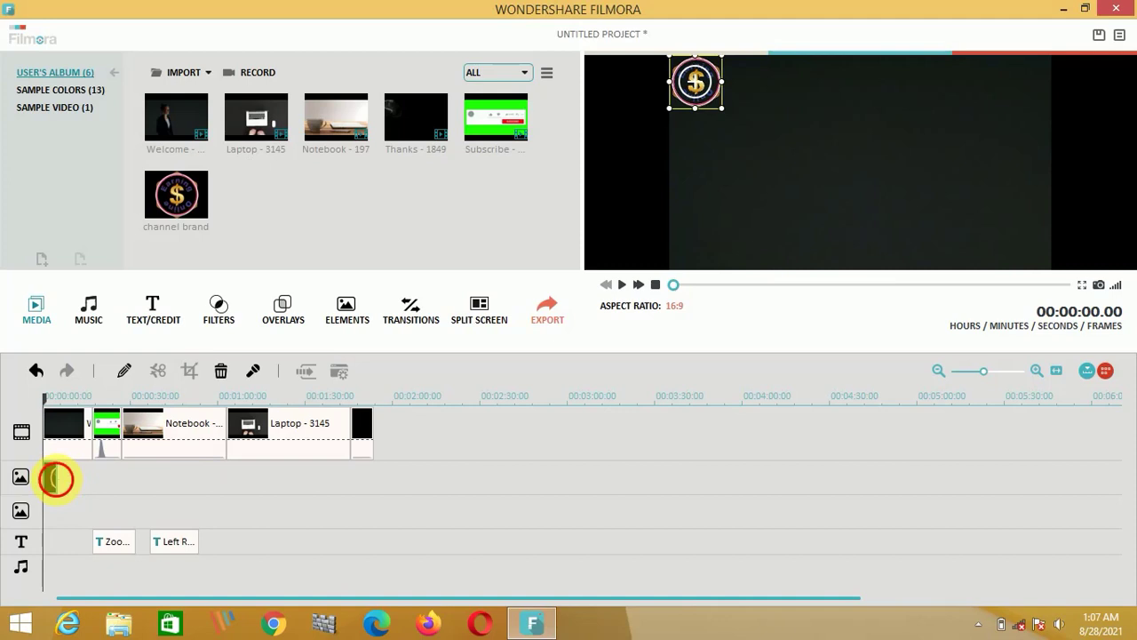
left_click_drag(55, 479, 374, 508)
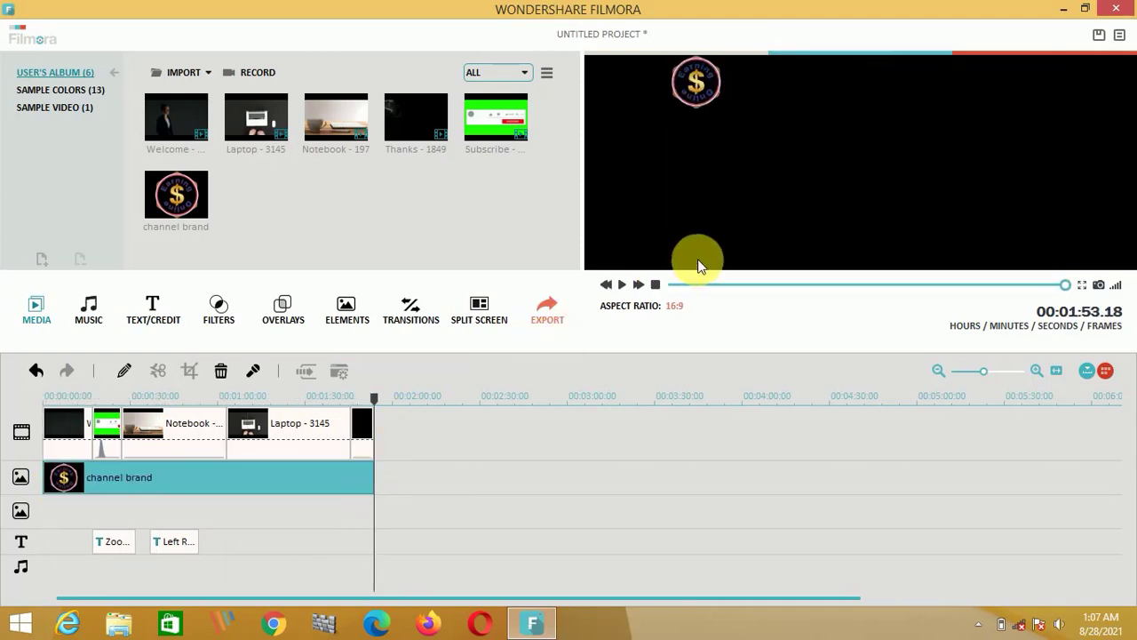
Play the movie from near its start, partly in full screen, to check the logo over the clips
left_click(678, 282)
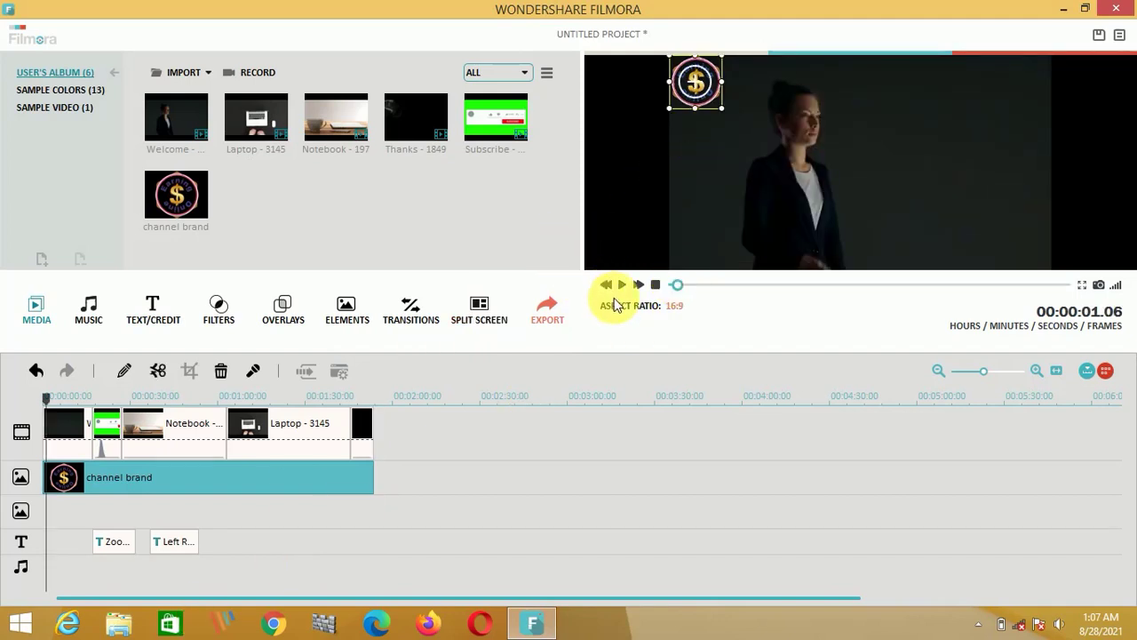
left_click(624, 284)
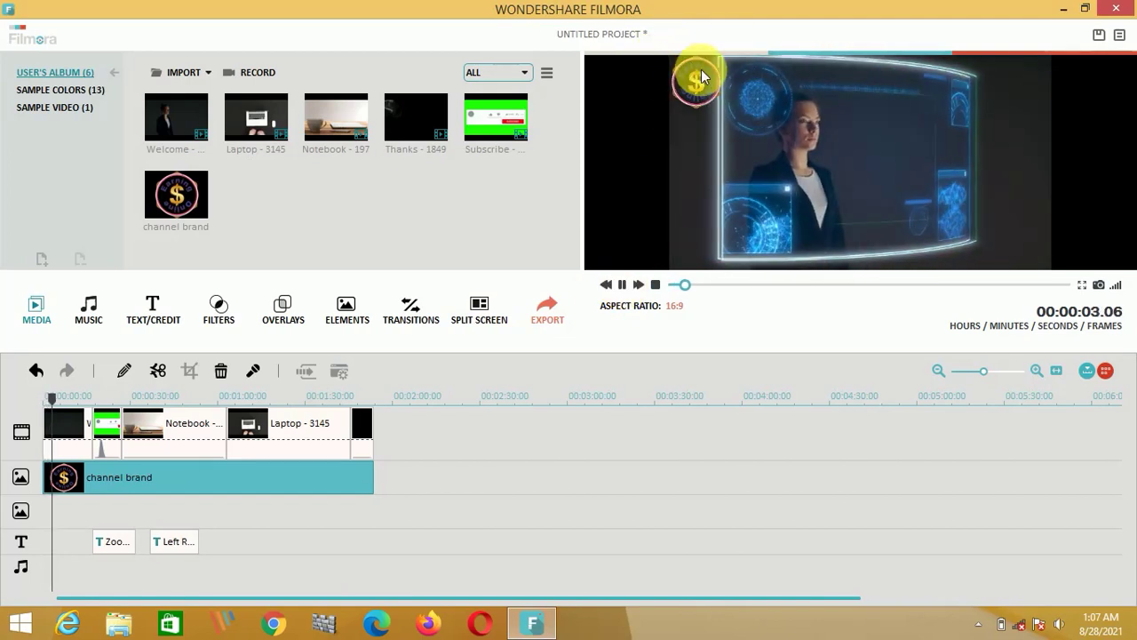
left_click(1084, 288)
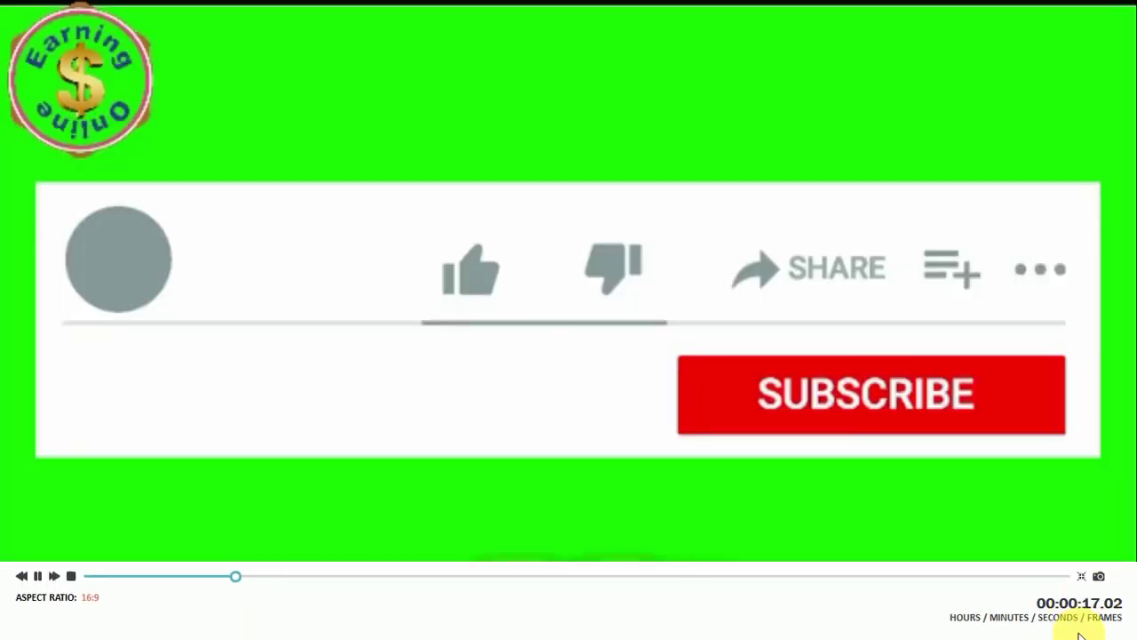
key("Escape")
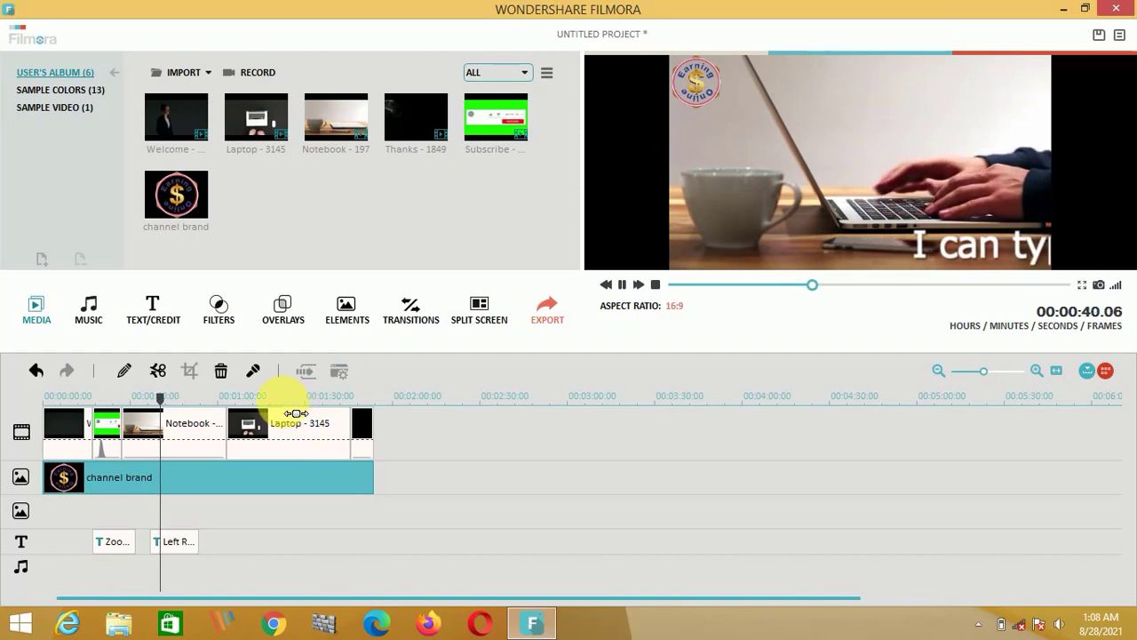
left_click(622, 284)
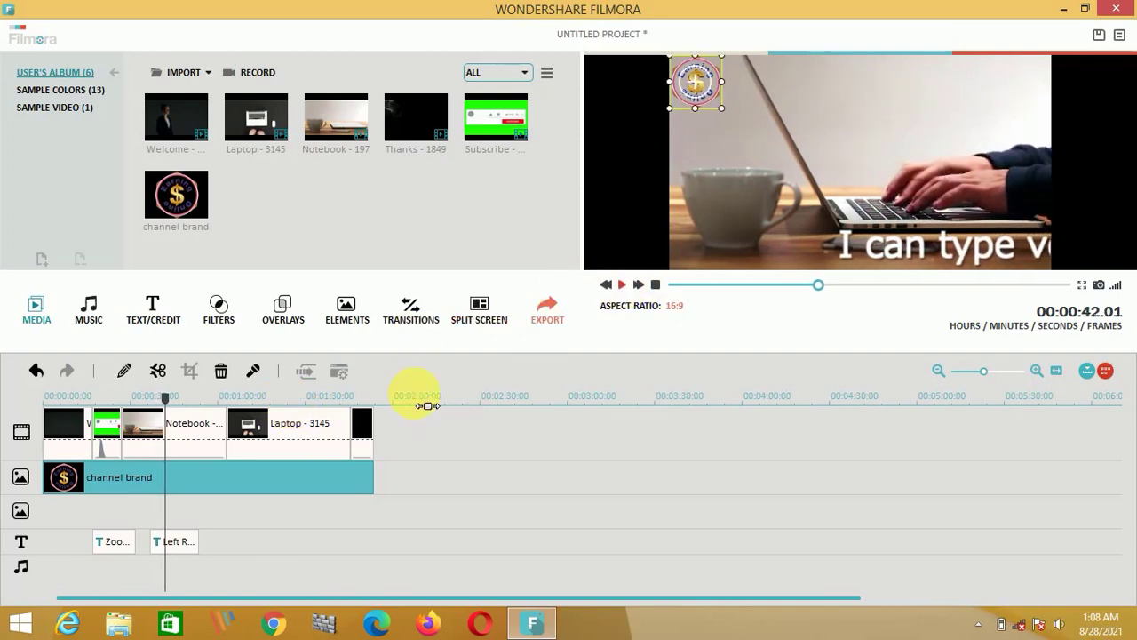
Record a microphone voice-over of about 29 seconds from the start of the timeline and add it to the project
left_click_drag(818, 284, 660, 292)
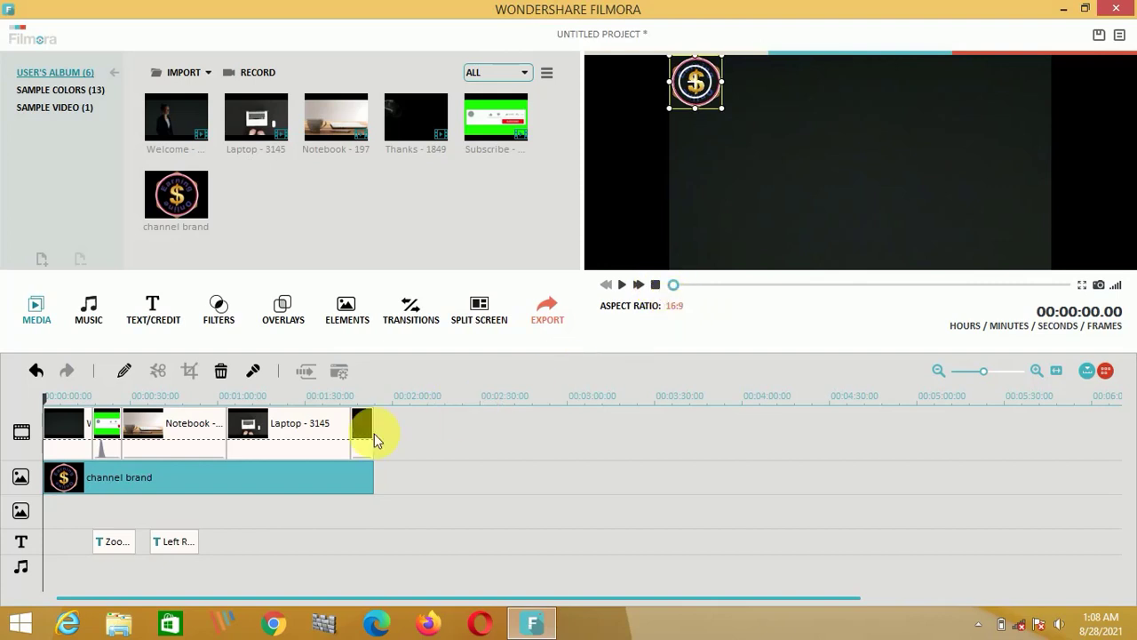
left_click(252, 369)
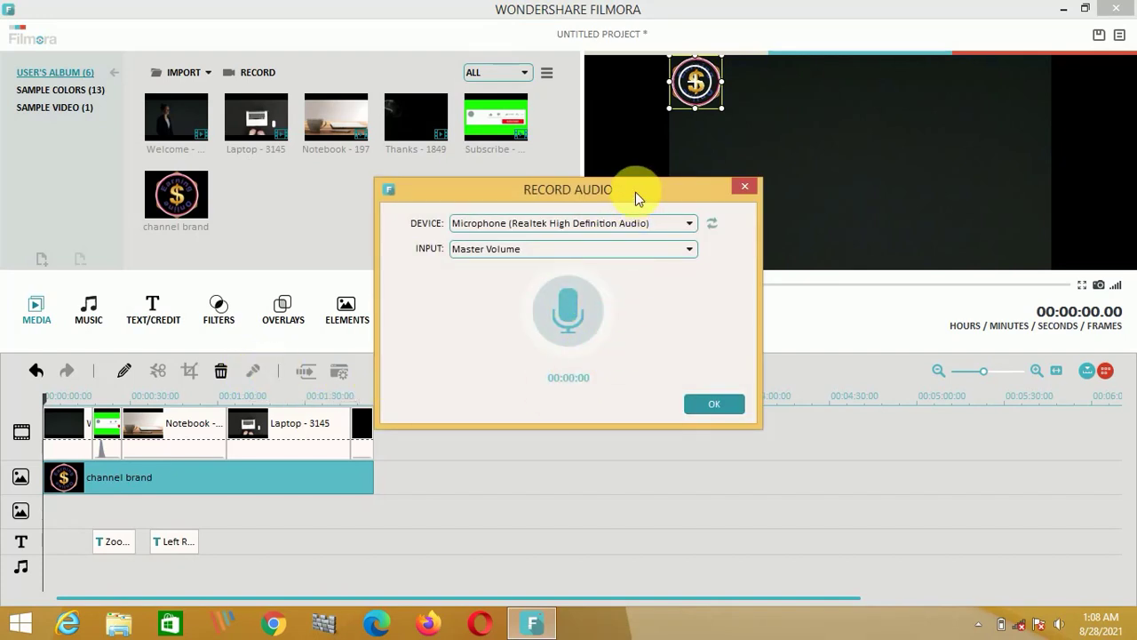
left_click_drag(635, 192, 421, 62)
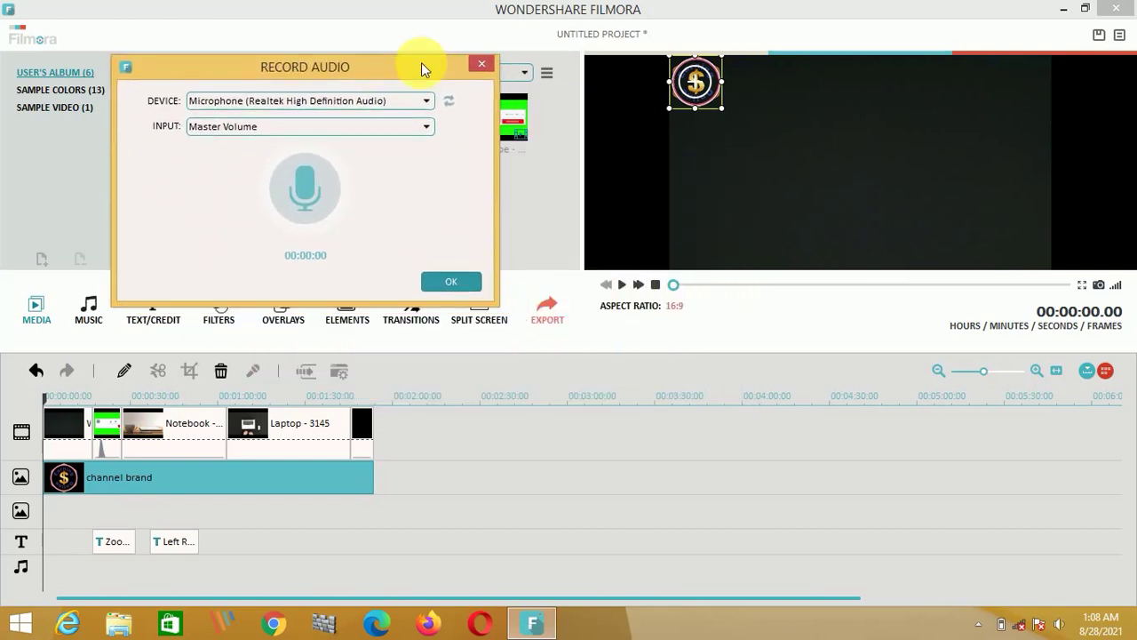
left_click(304, 191)
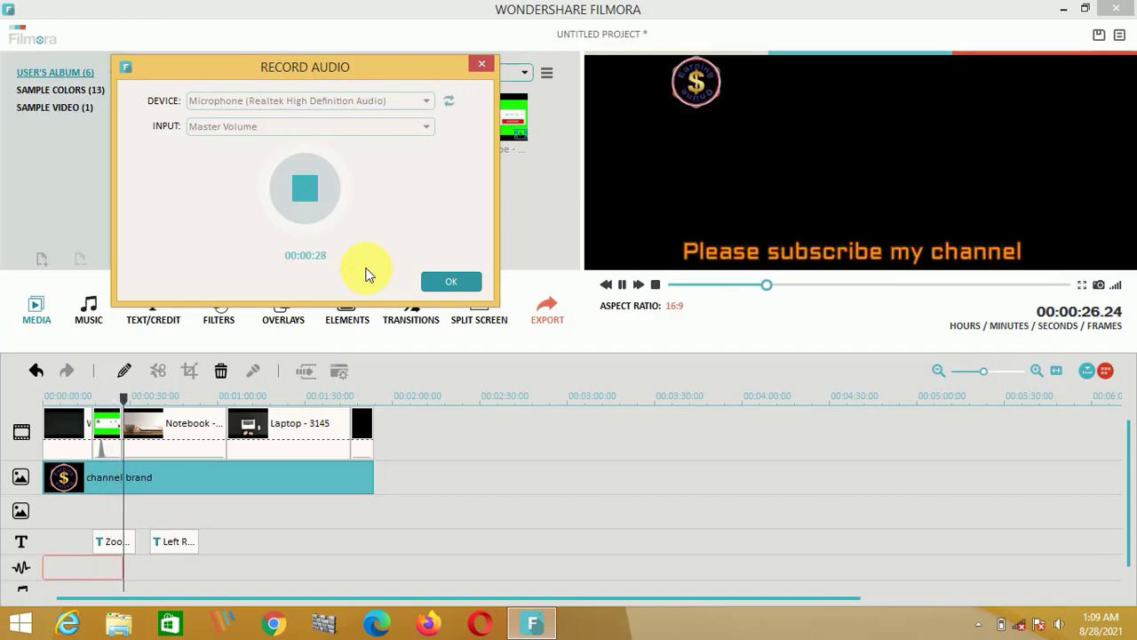
left_click(449, 290)
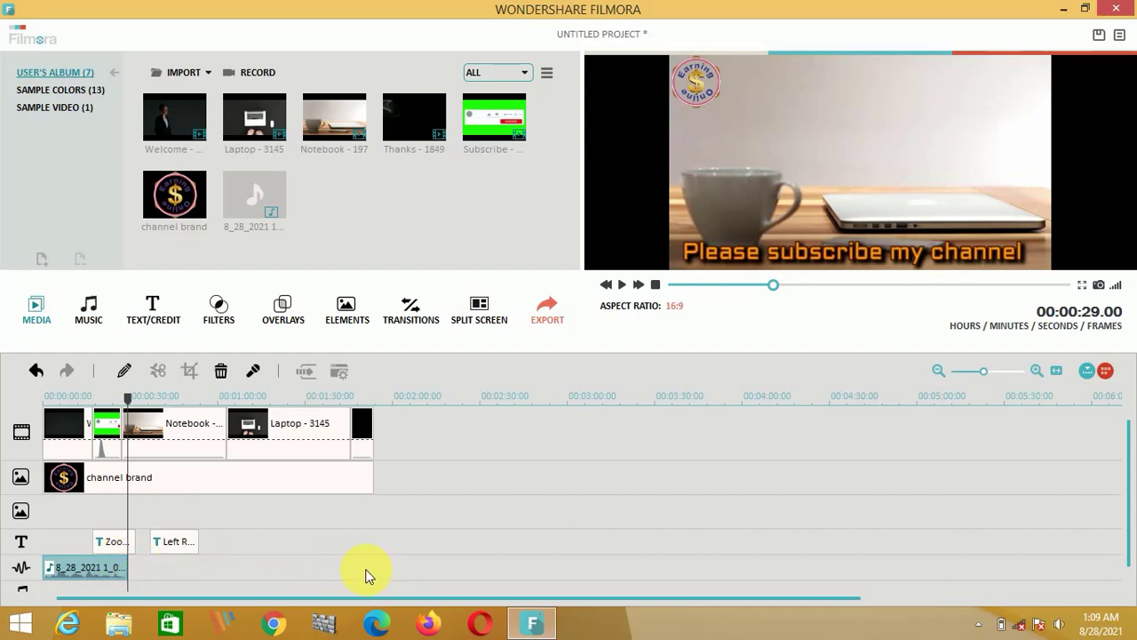
Slow the Notebook clip to 0.33x speed and play it back from the clip's start
left_click(159, 427)
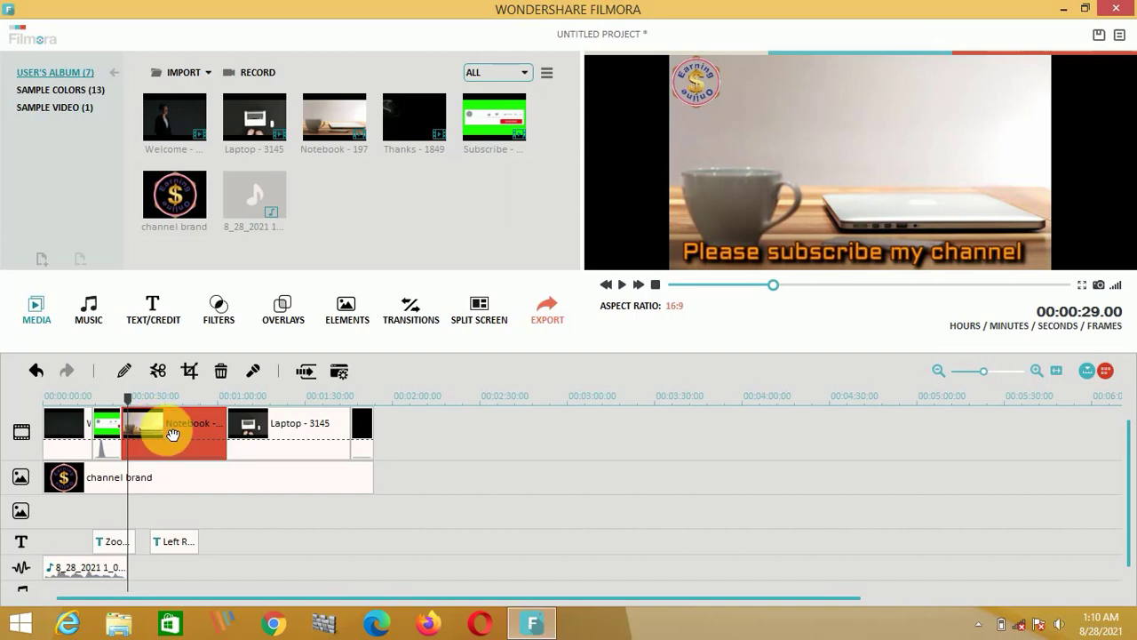
left_click_drag(173, 433, 139, 432)
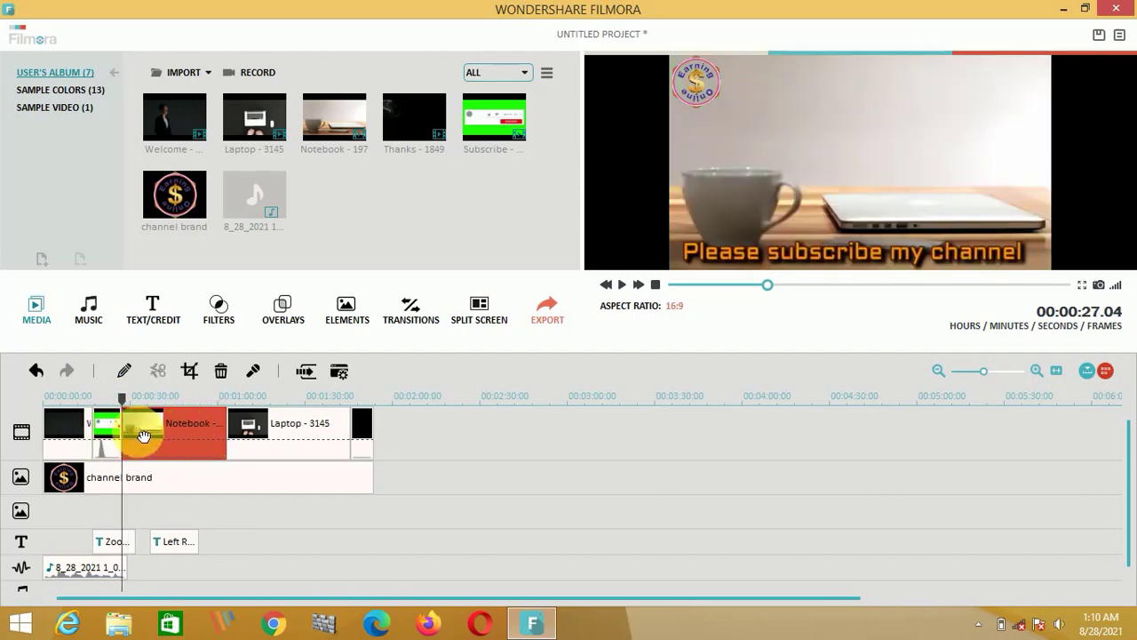
left_click(124, 371)
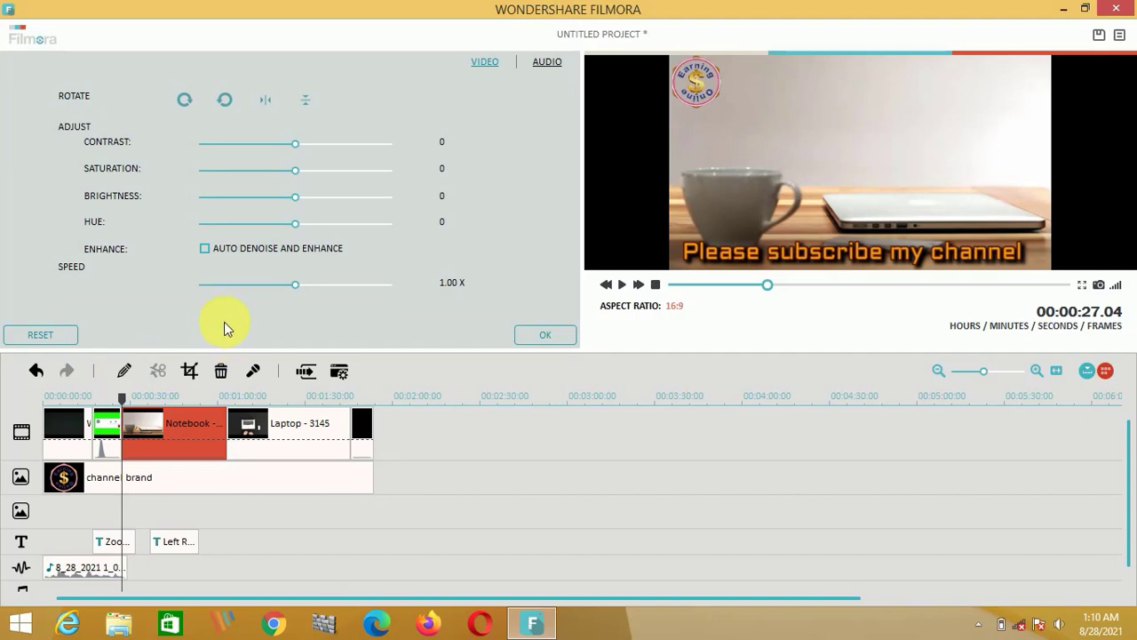
left_click(254, 285)
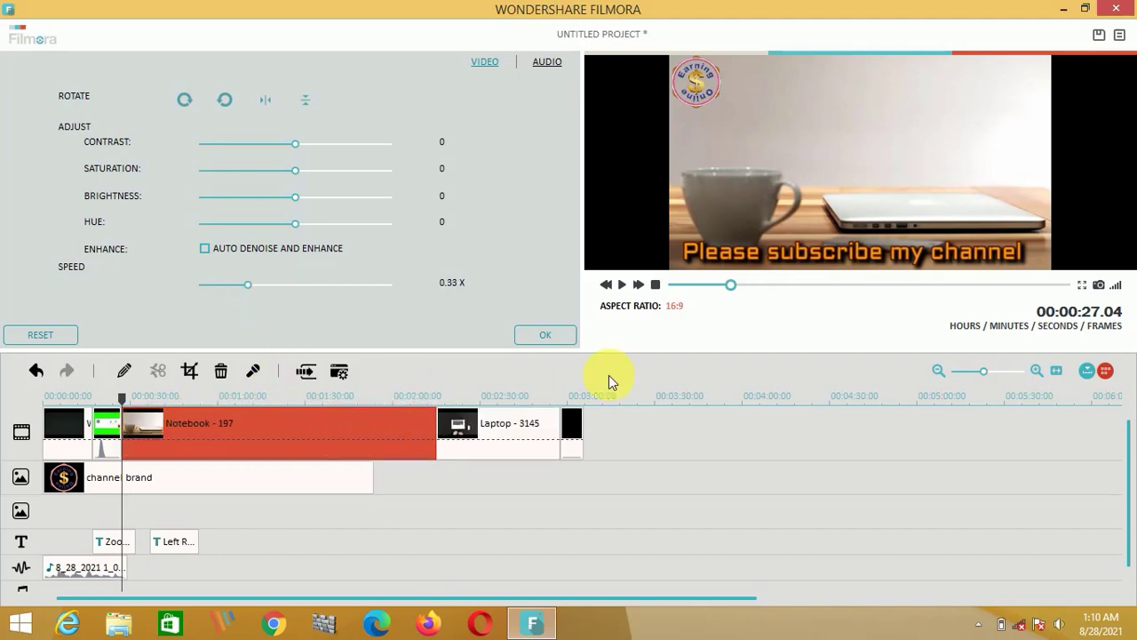
left_click(544, 334)
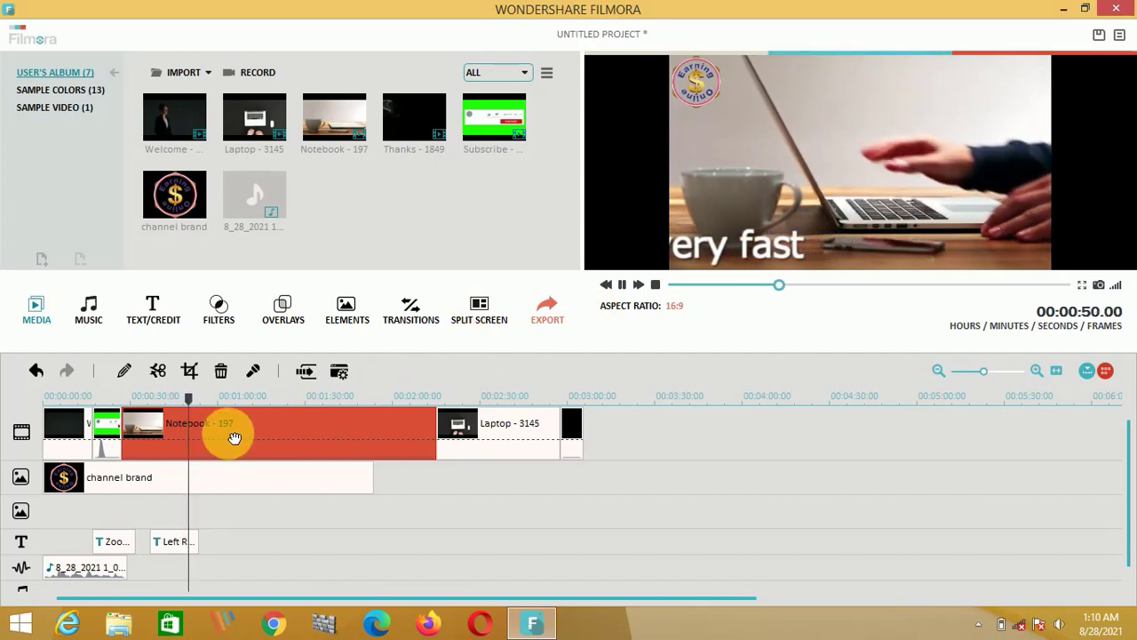
key("space")
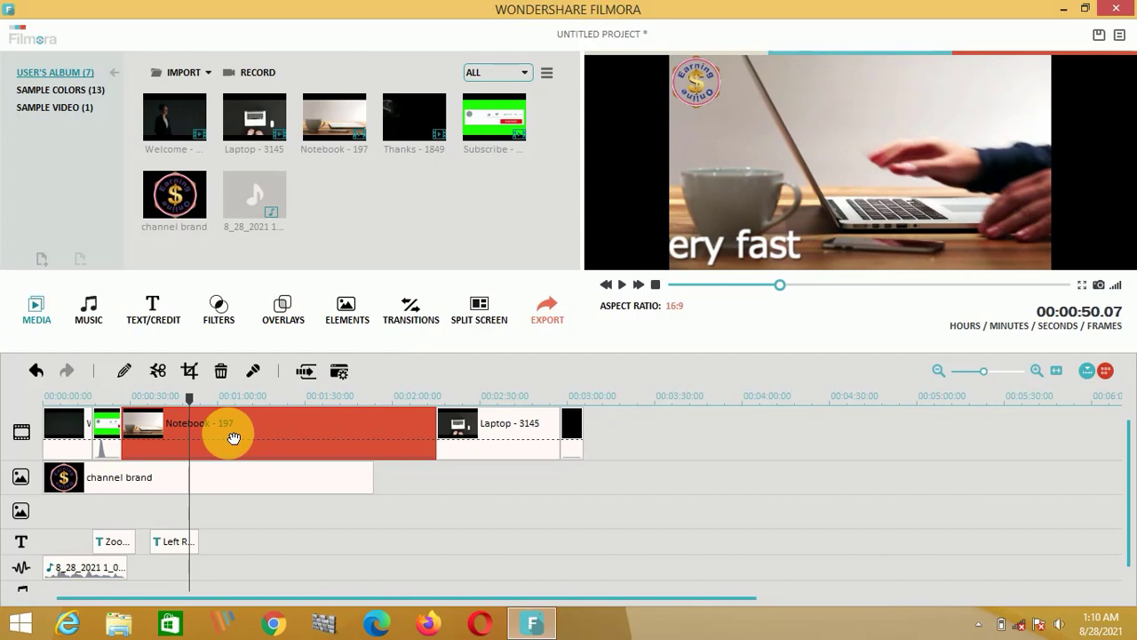
Speed the Notebook clip up to 3.00x and play it back from near the clip's start
left_click(122, 370)
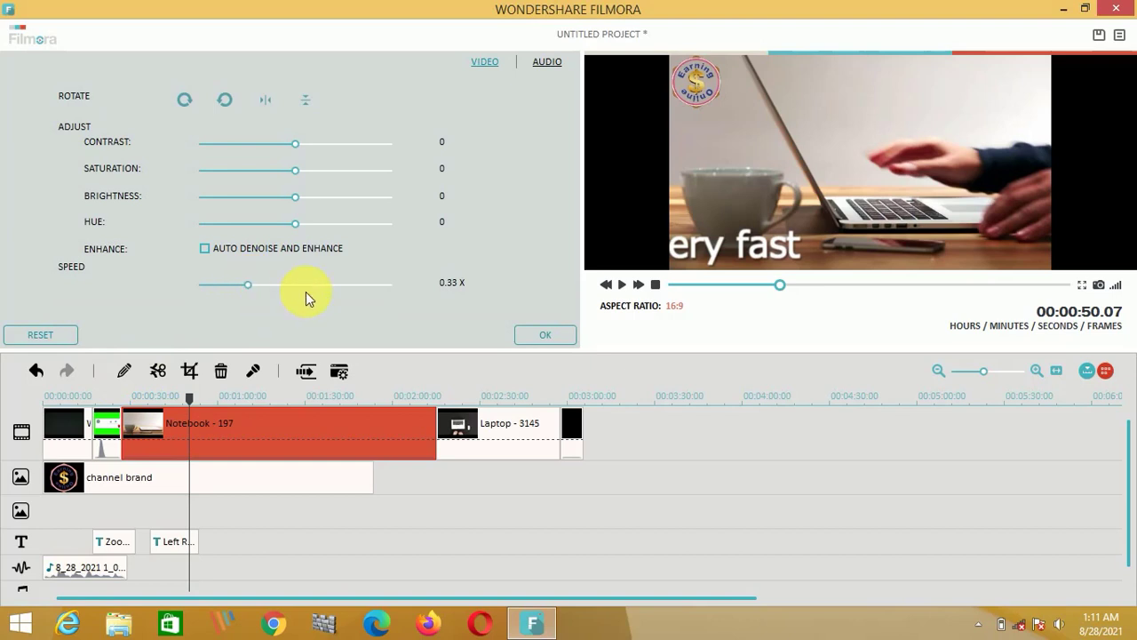
left_click(296, 283)
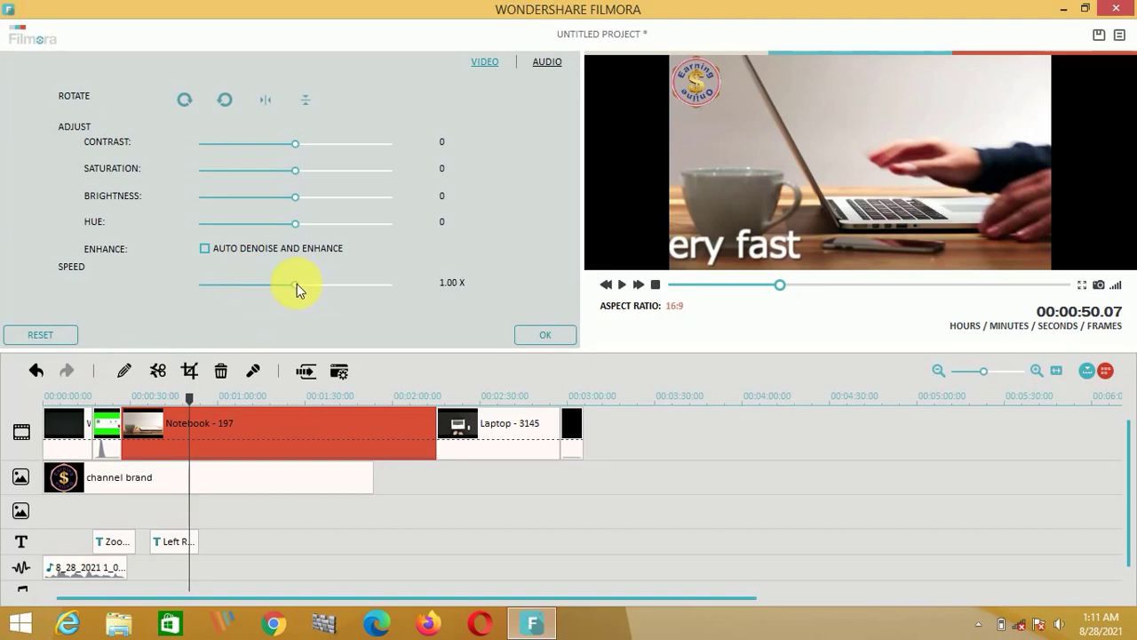
left_click(350, 284)
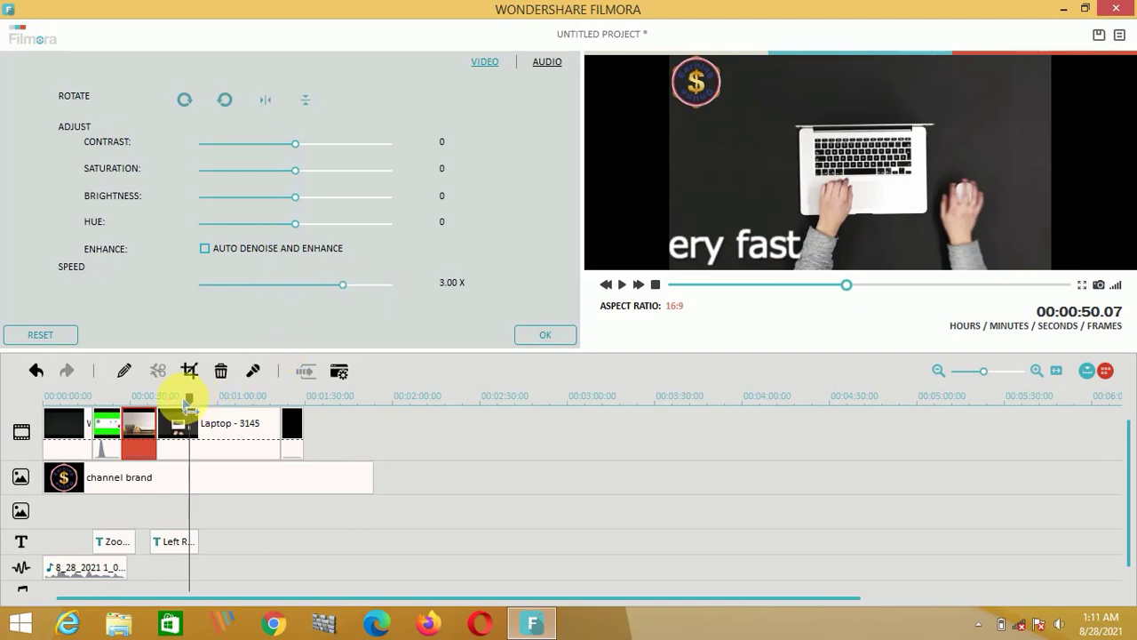
left_click_drag(188, 402, 124, 401)
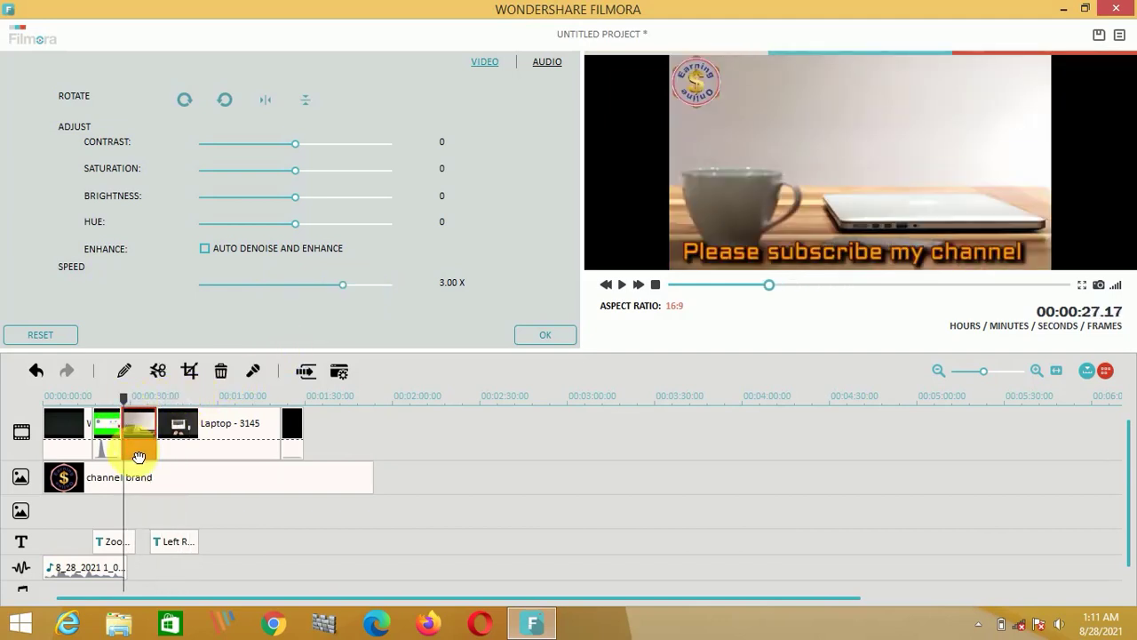
left_click(545, 335)
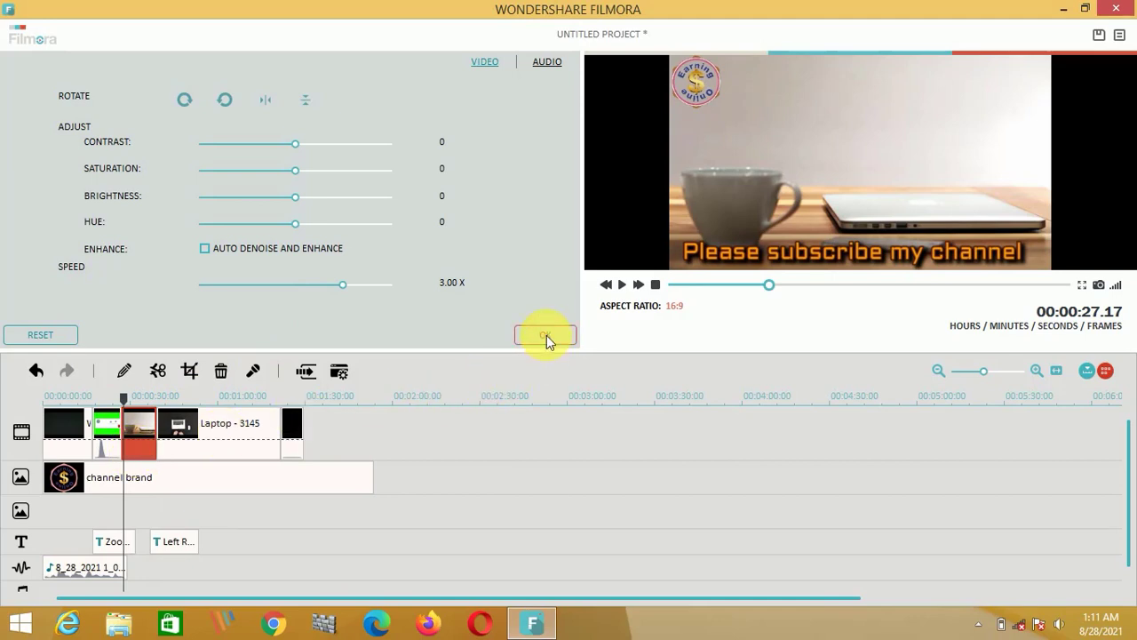
left_click(621, 284)
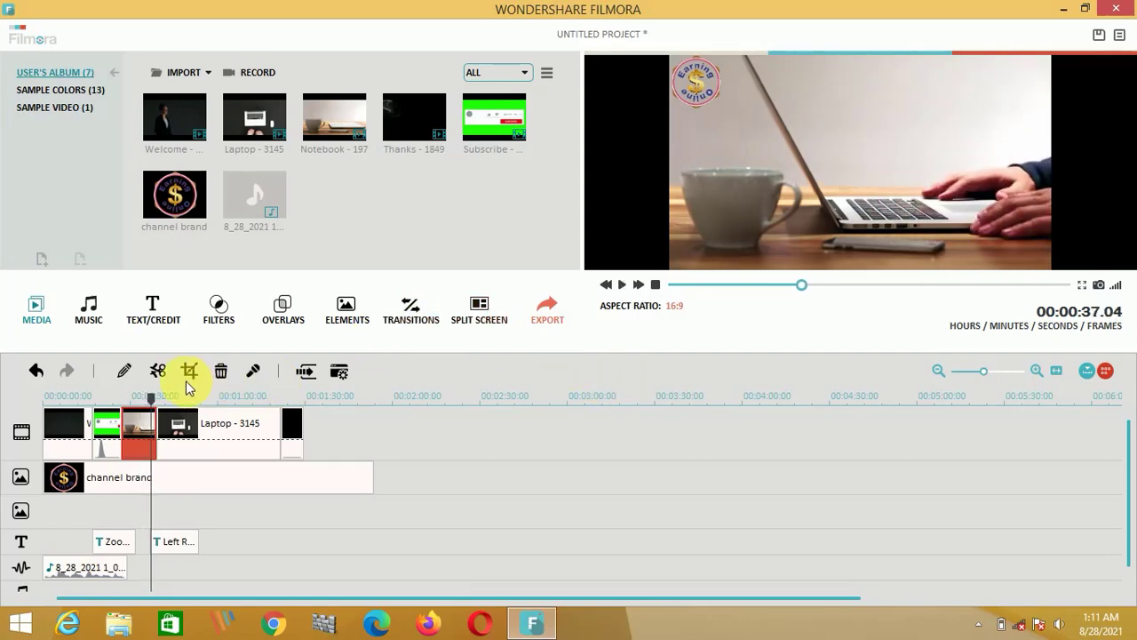
Set the Notebook clip's speed to the normal 1.00x
left_click(125, 371)
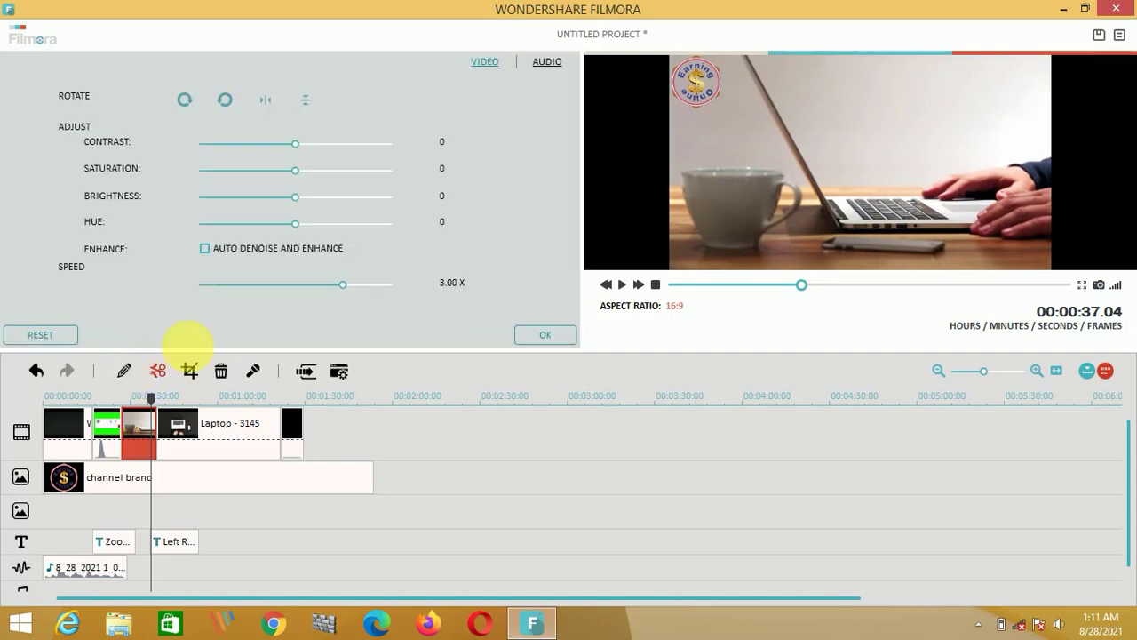
left_click(301, 288)
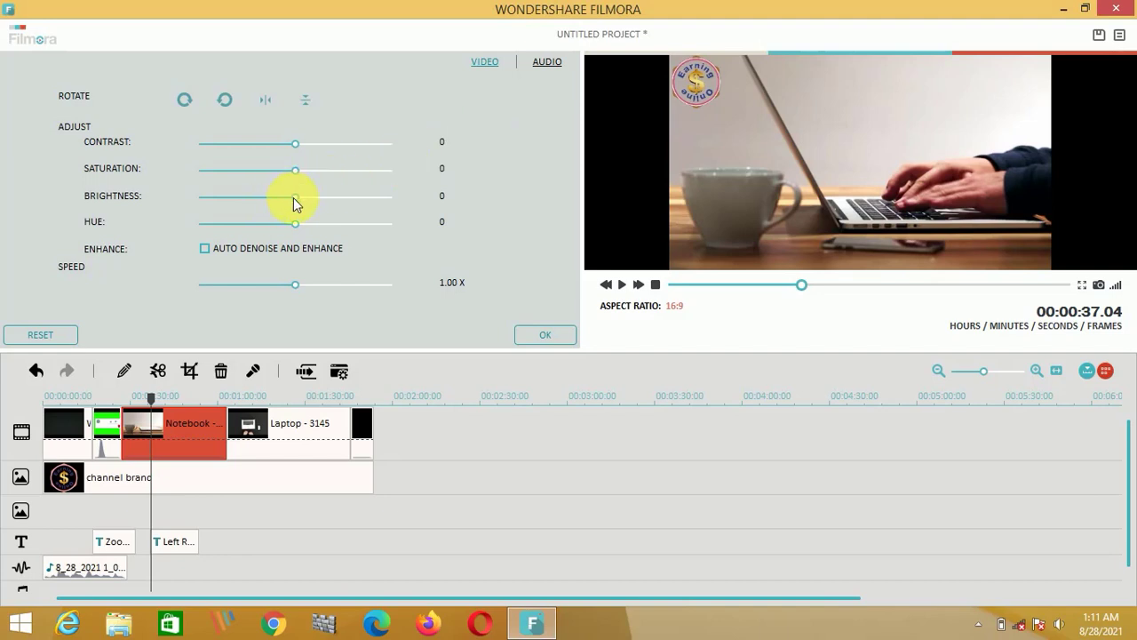
Look over the Notebook clip's brightness and contrast adjustments and its volume and pitch settings
mouse_move(302, 198)
left_mouse_down()
mouse_move(388, 205)
mouse_move(207, 186)
mouse_move(299, 212)
left_mouse_up()
mouse_move(291, 143)
left_mouse_down()
mouse_move(427, 159)
mouse_move(227, 149)
mouse_move(296, 149)
left_mouse_up()
left_click(546, 66)
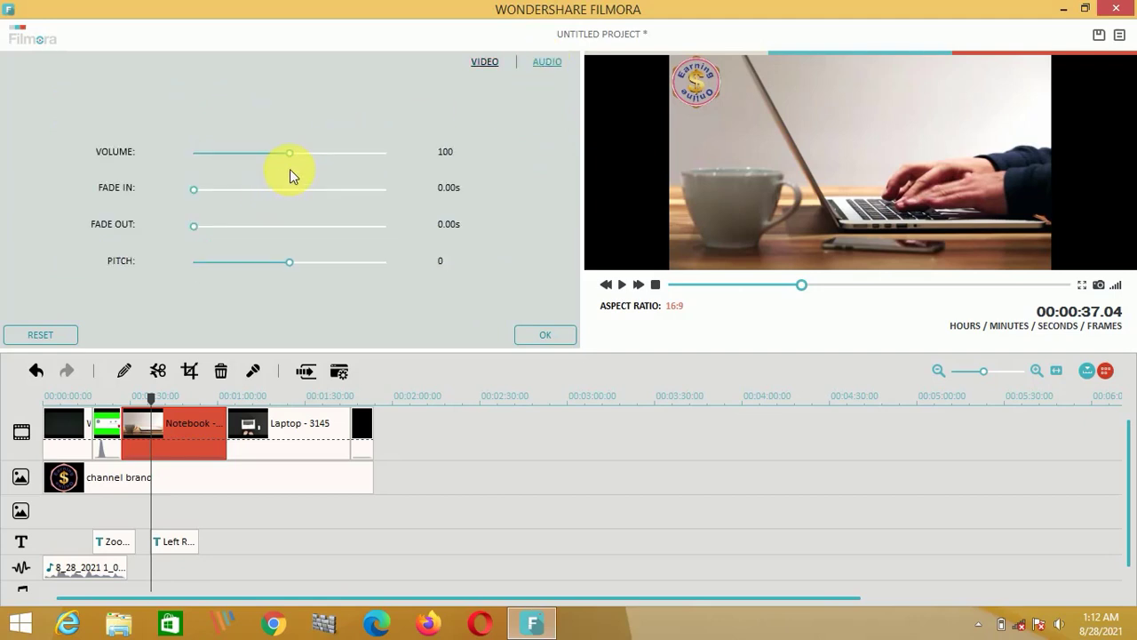
mouse_move(289, 154)
left_mouse_down()
mouse_move(371, 157)
mouse_move(223, 165)
mouse_move(300, 172)
left_mouse_up()
left_click_drag(294, 263, 271, 271)
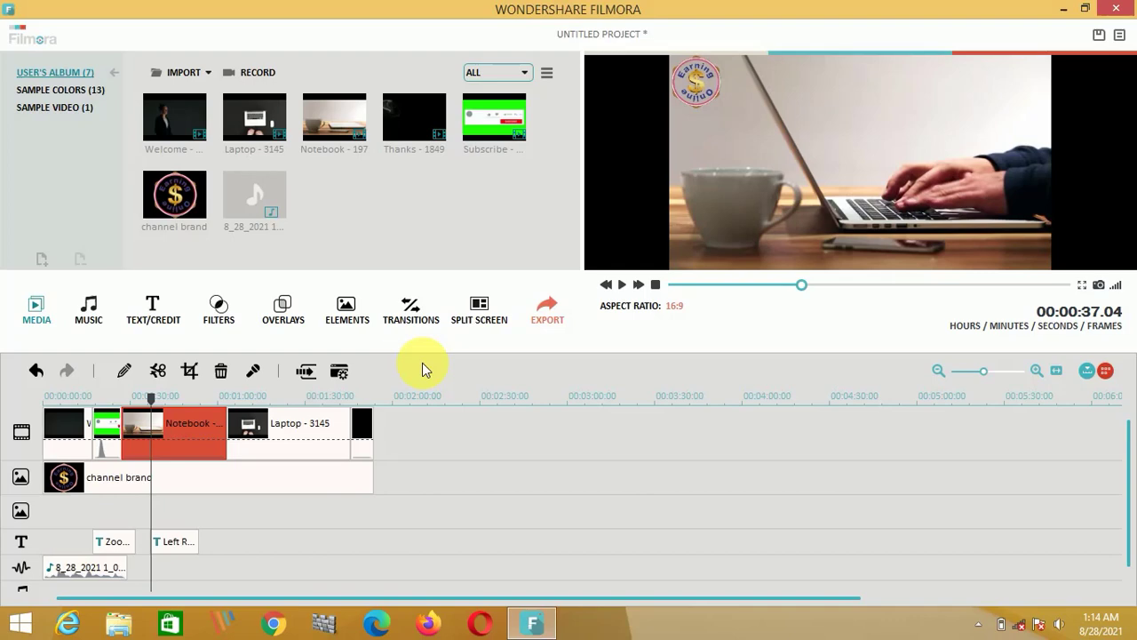
Crop the Notebook clip to the area with the laptop, leaving out the cup and the upper background, and play it back
left_click(192, 373)
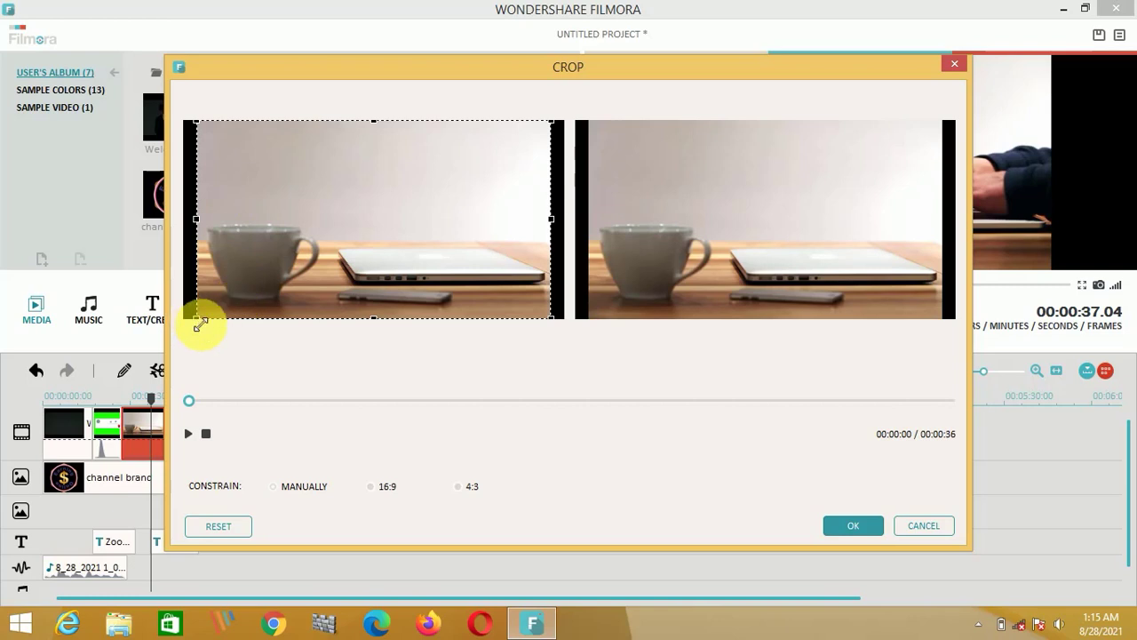
left_click_drag(201, 324, 323, 314)
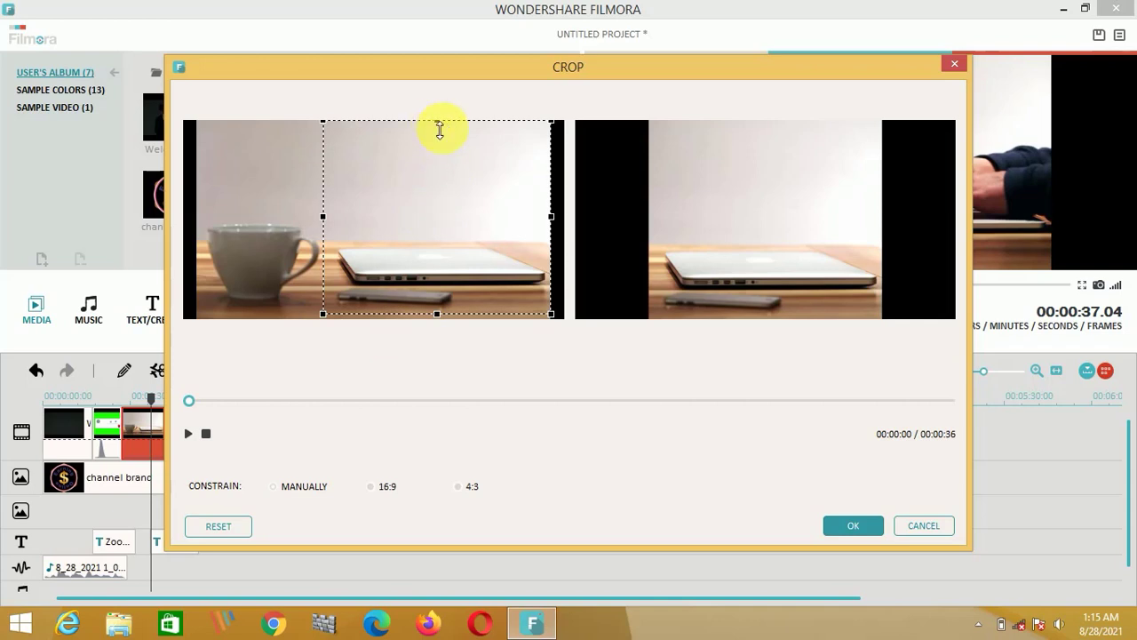
left_click_drag(439, 130, 443, 181)
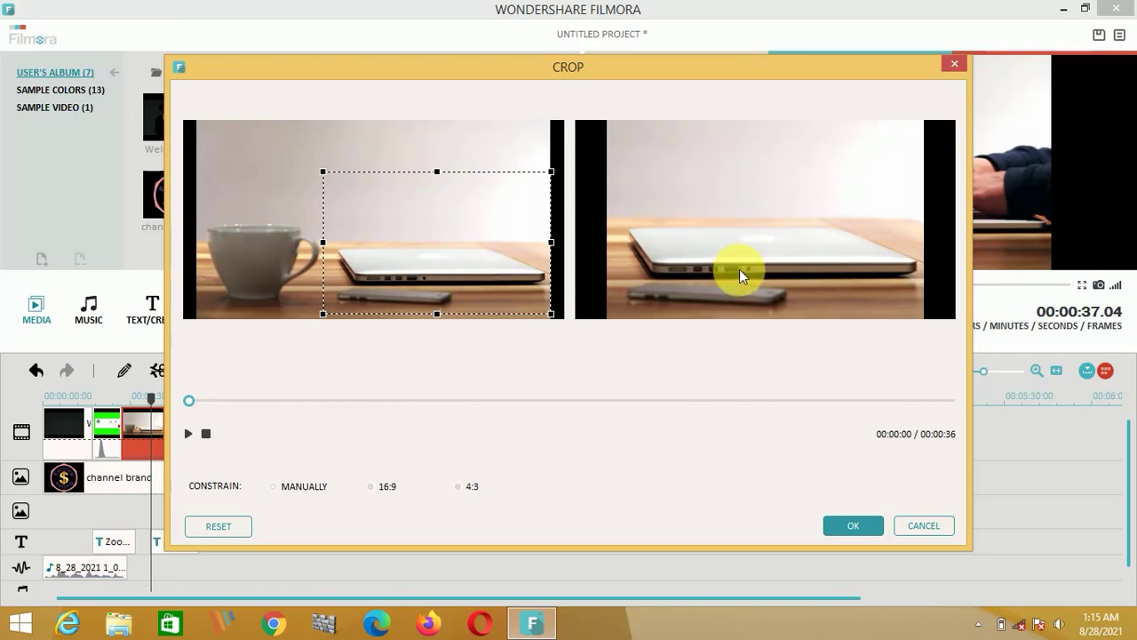
left_click(853, 527)
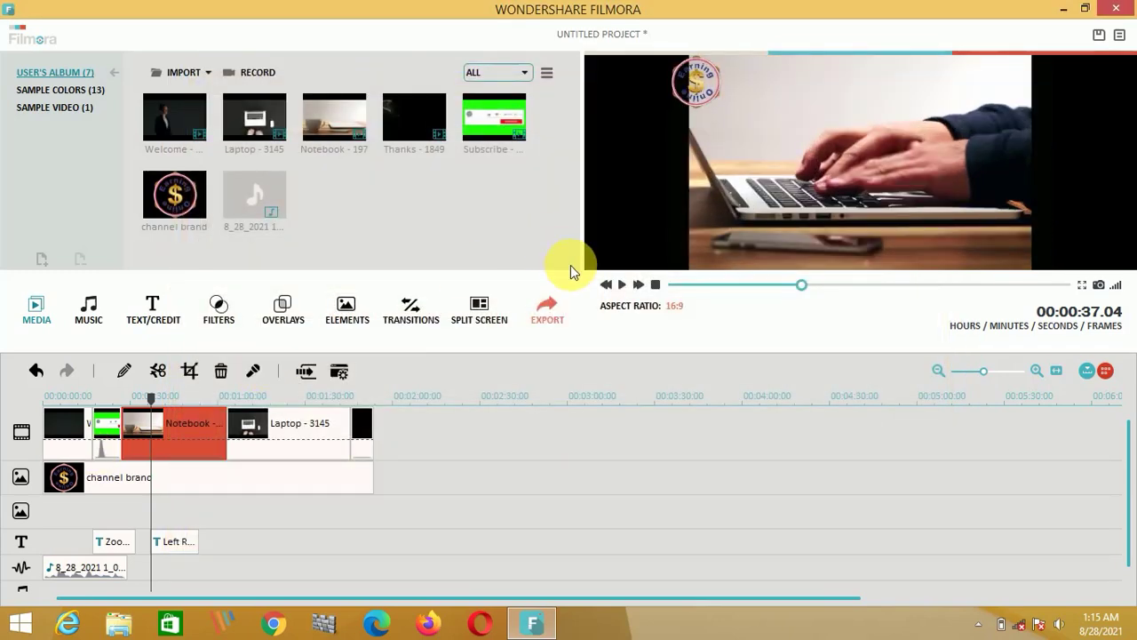
left_click(621, 284)
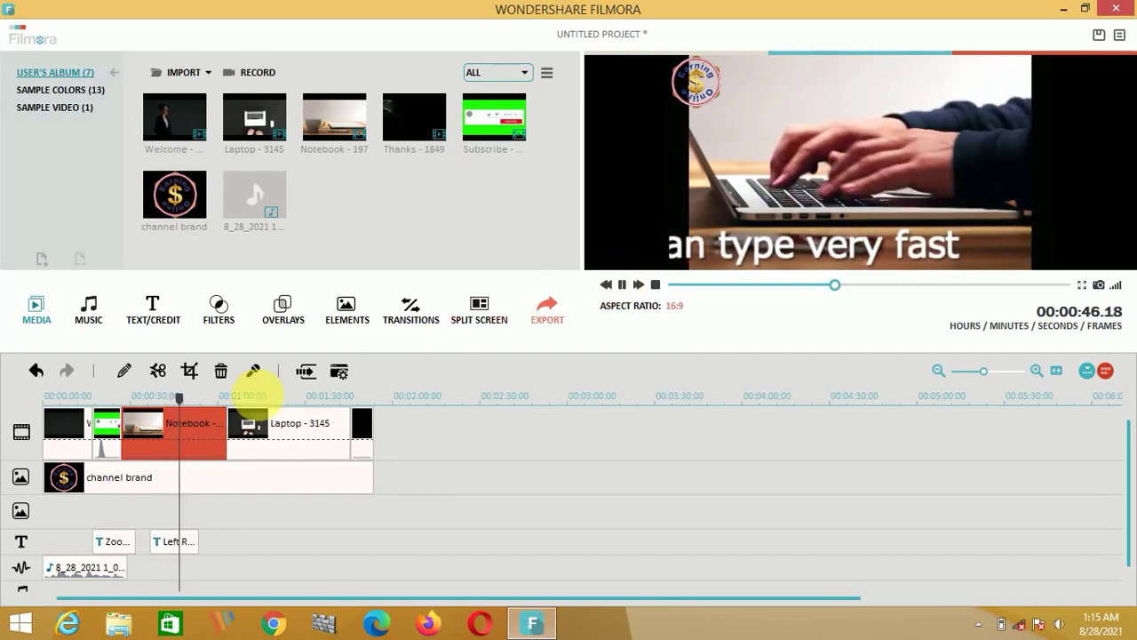
Apply the tilt-shift effect to the Notebook clip in the Power Tool
left_click(337, 373)
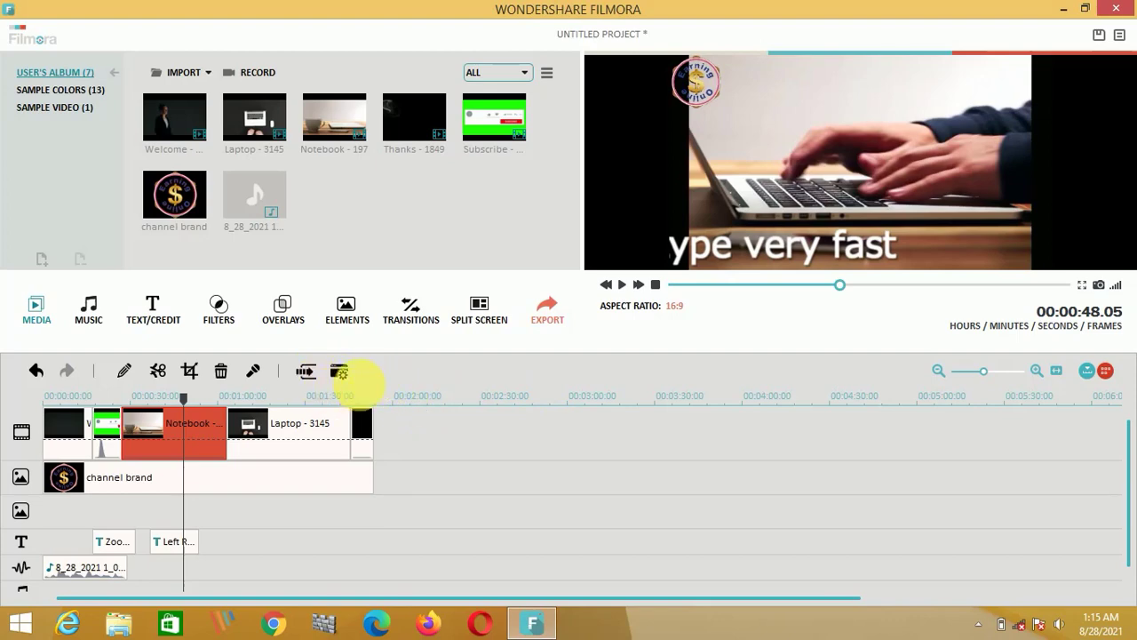
left_click(343, 371)
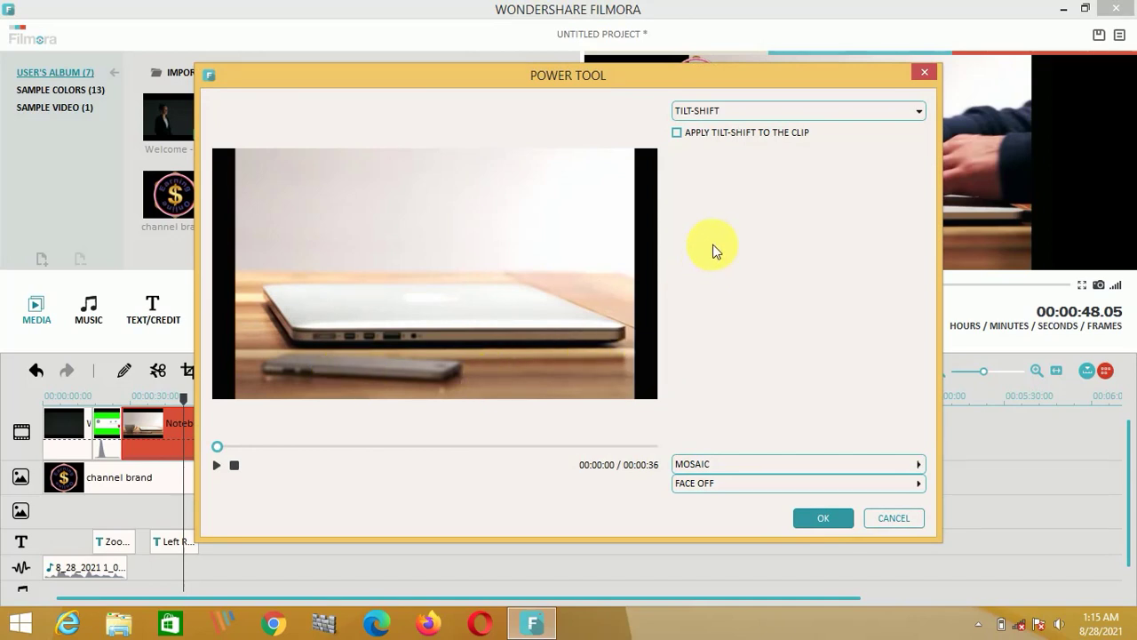
left_click(678, 133)
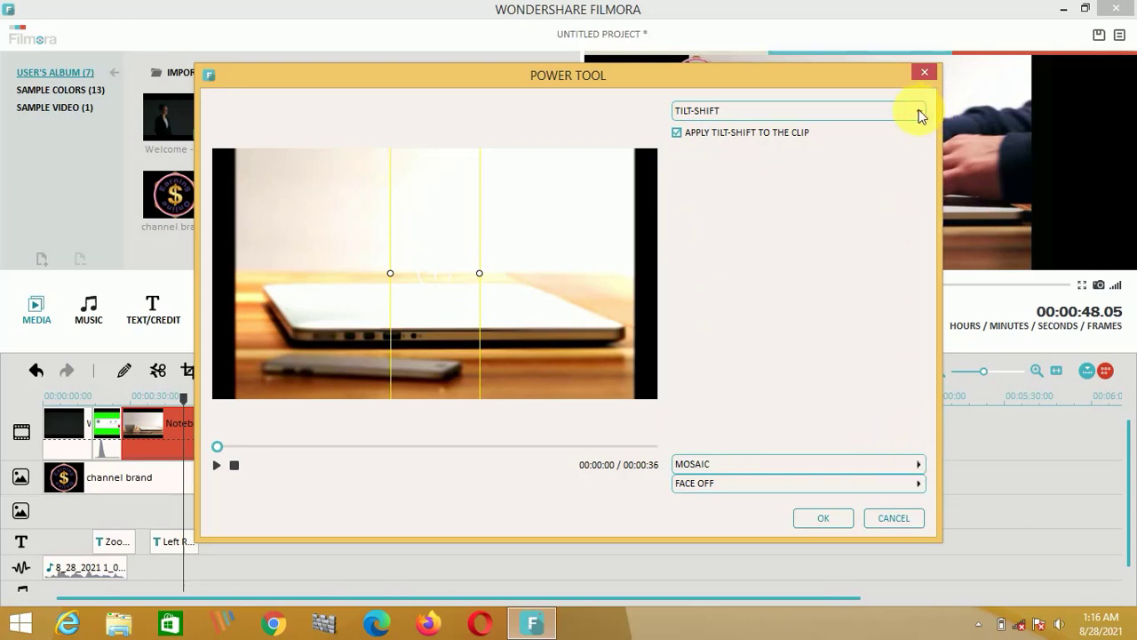
Add a mosaic area covering the phone in front of the laptop to the Notebook clip and play the result back
left_click(918, 466)
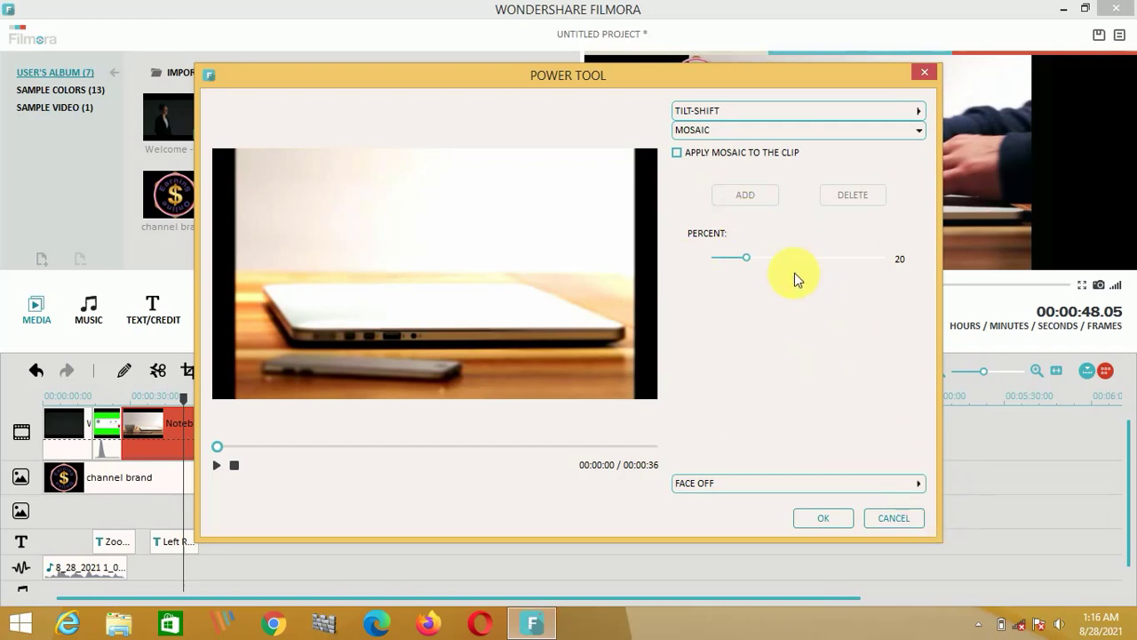
left_click(677, 155)
left_click(757, 198)
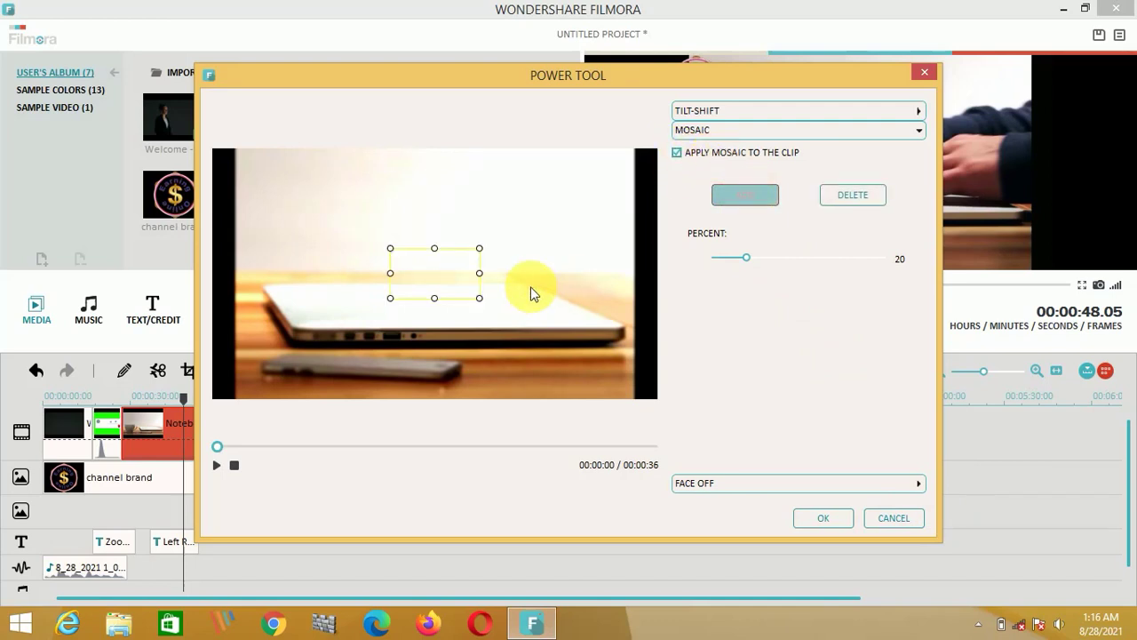
left_click_drag(439, 287, 482, 381)
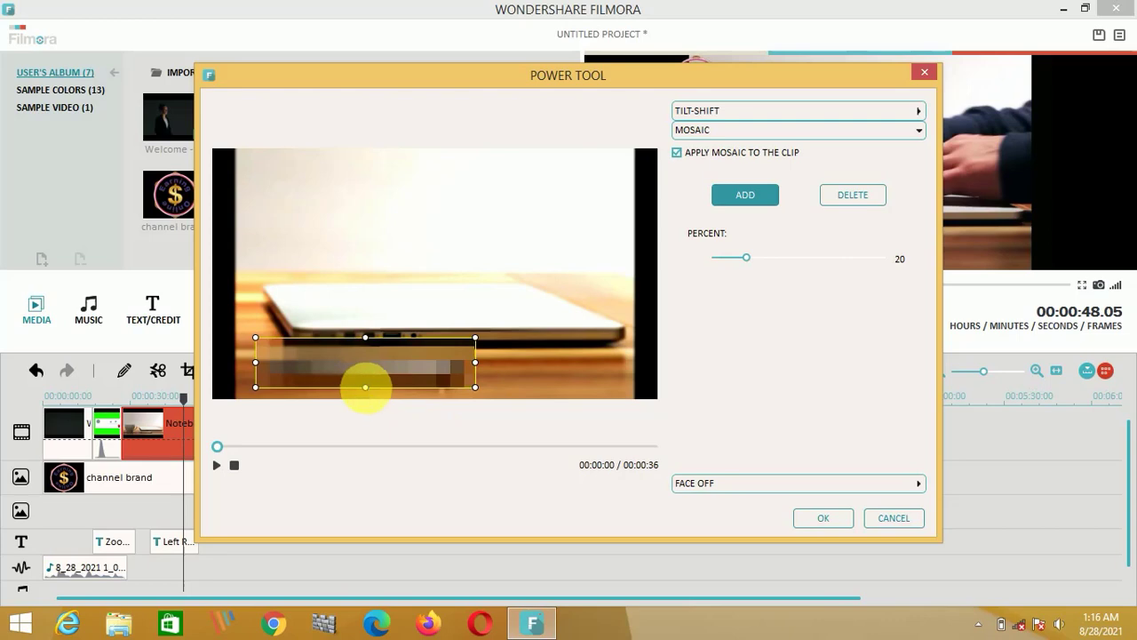
left_click_drag(366, 387, 368, 401)
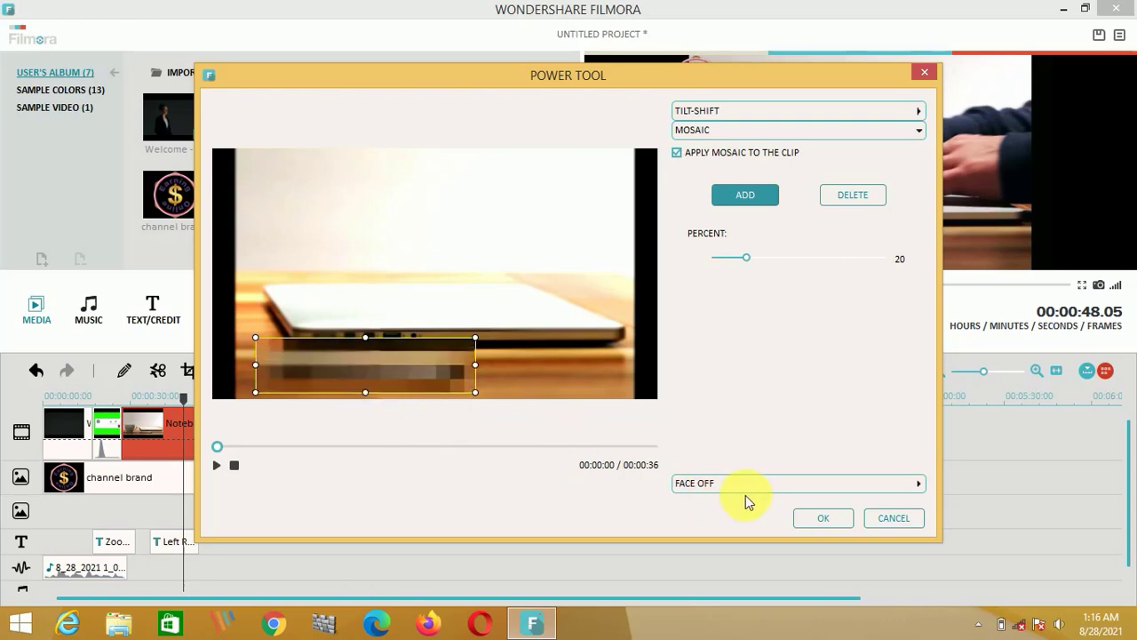
left_click(819, 518)
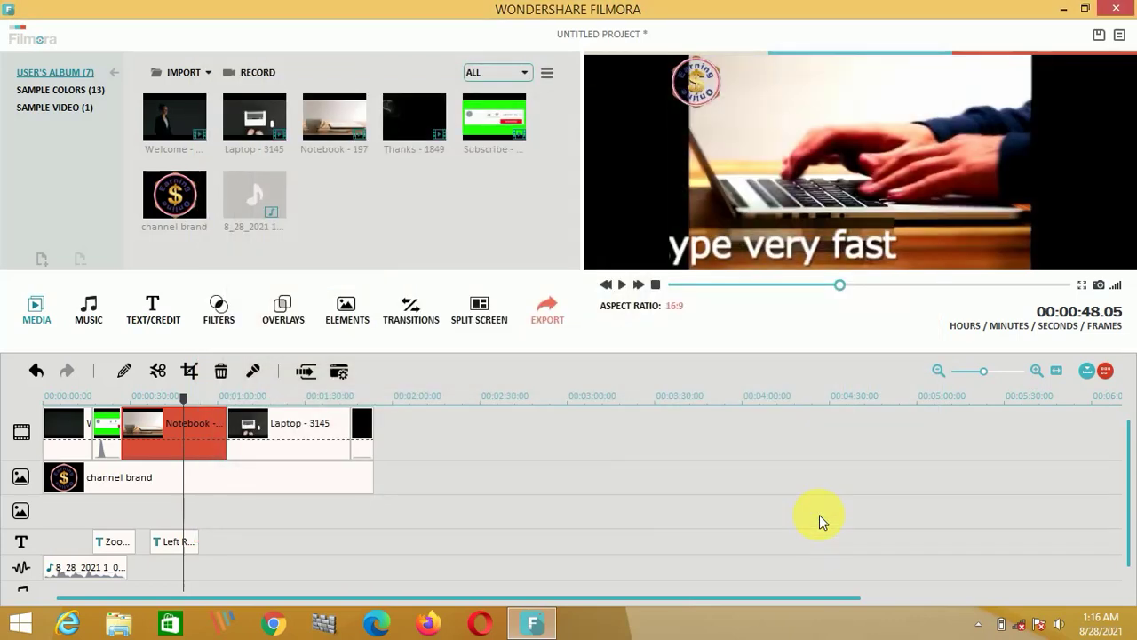
left_click(621, 284)
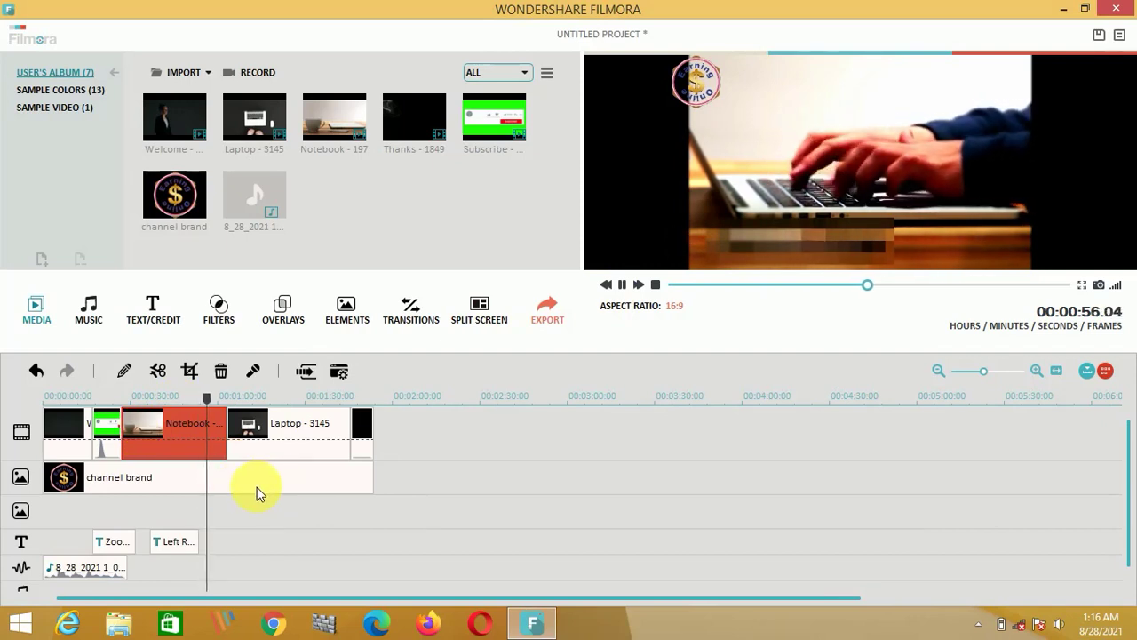
key("space")
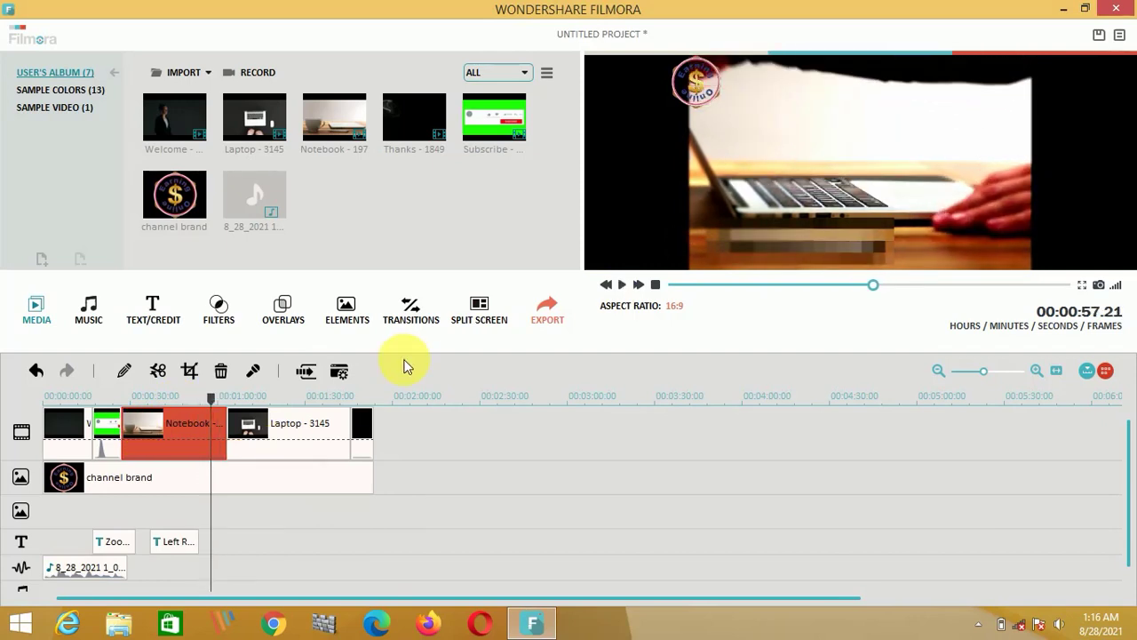
Add the Particle 1 filter beneath the start of the Laptop clip and play it back
left_click(291, 432)
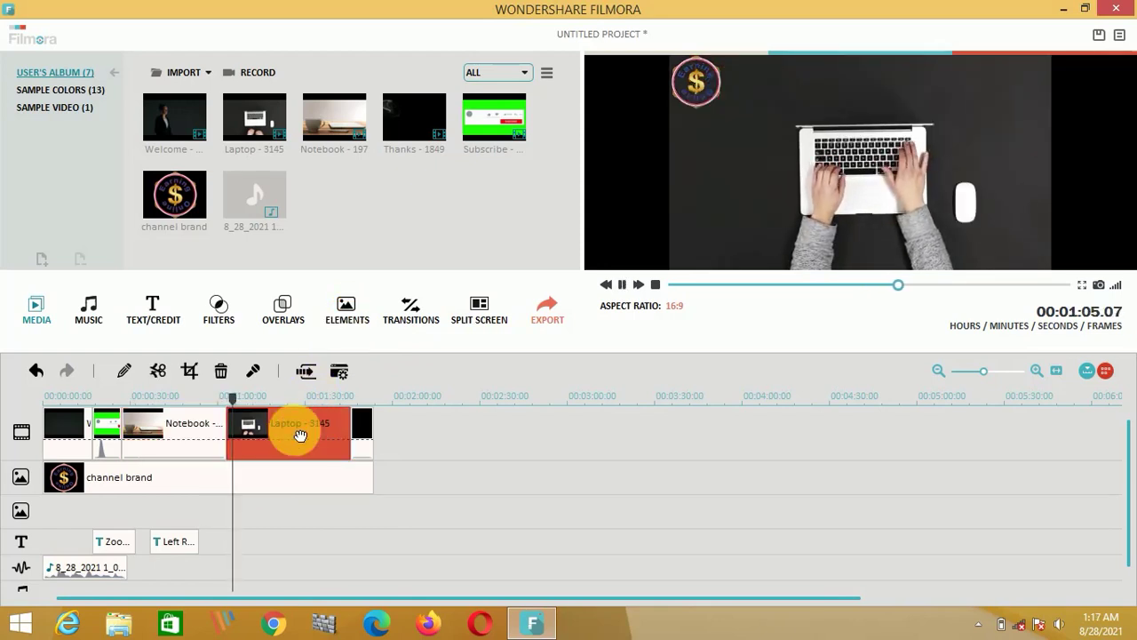
key("space")
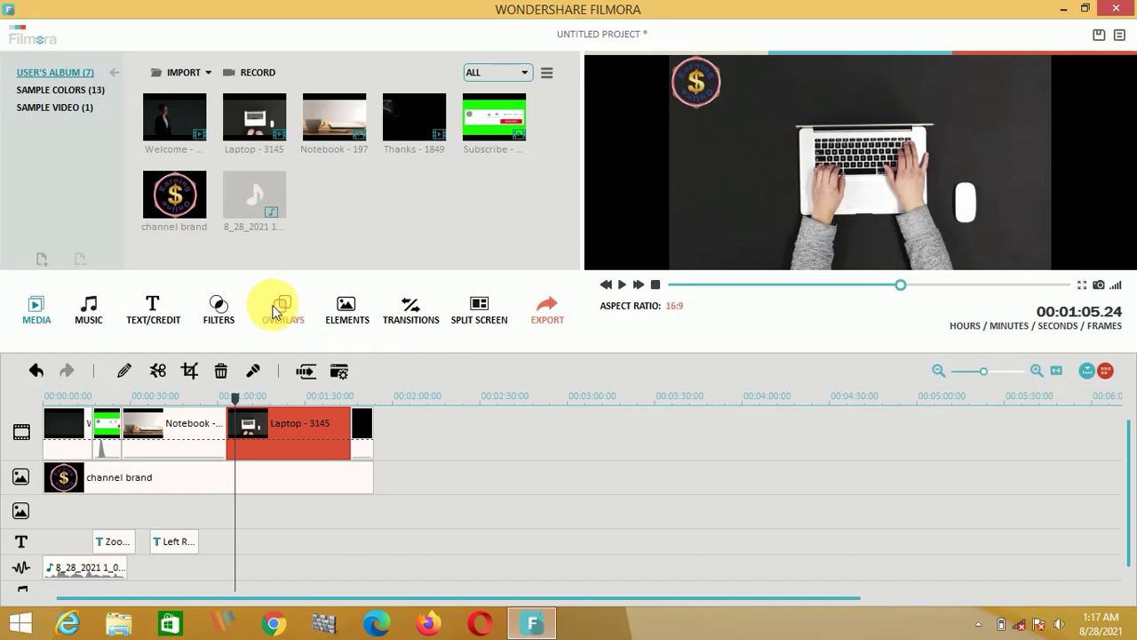
left_click(220, 312)
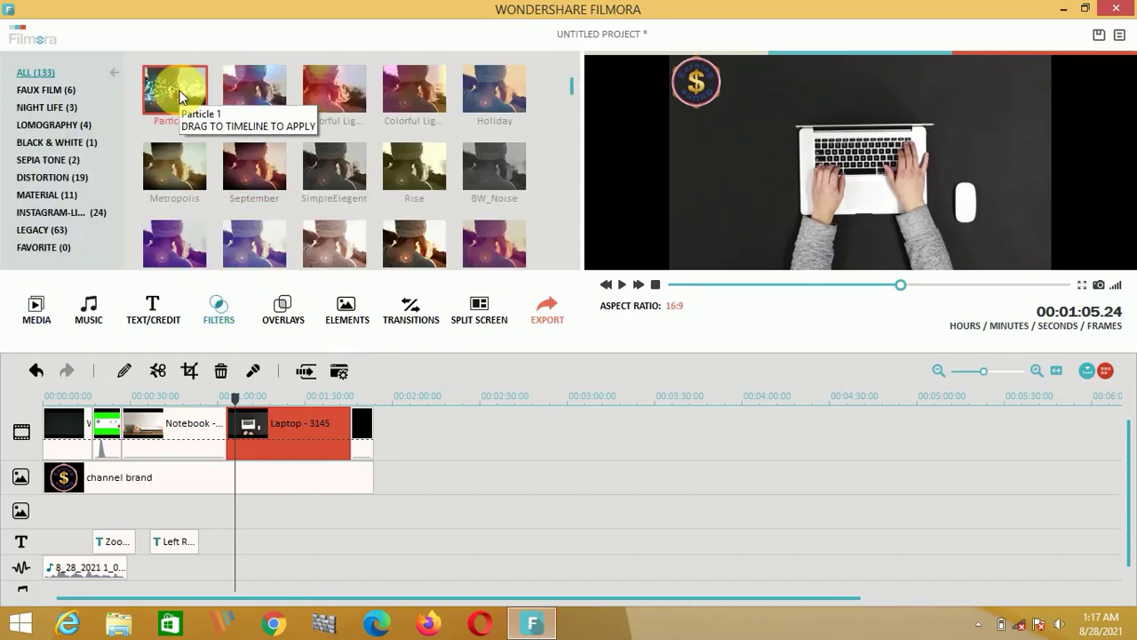
left_click_drag(178, 93, 262, 487)
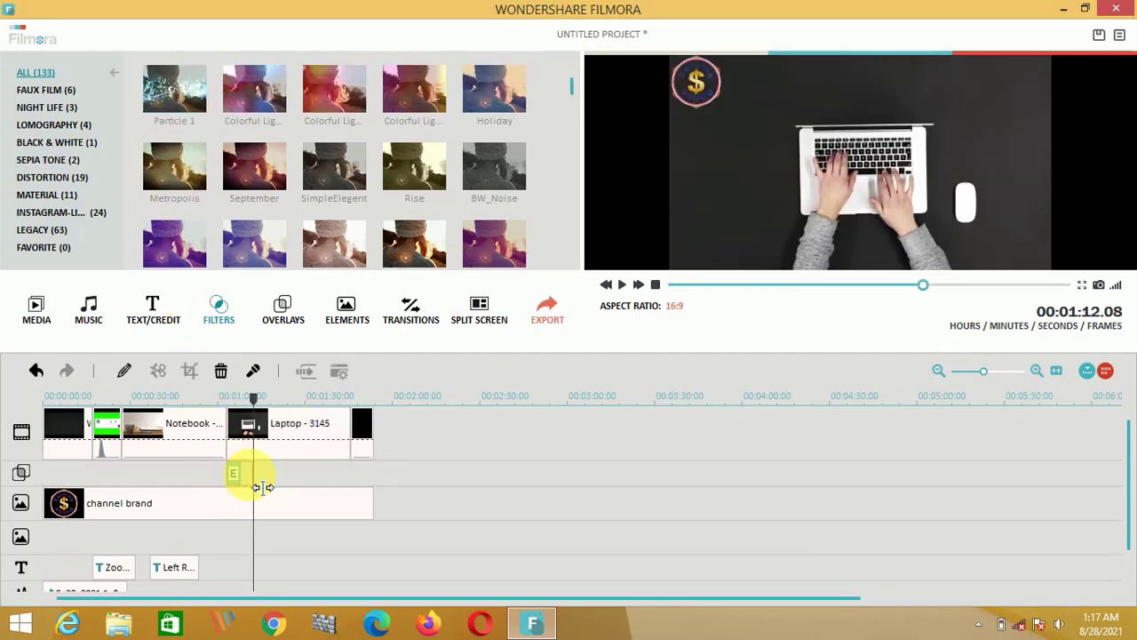
left_click_drag(252, 400, 233, 416)
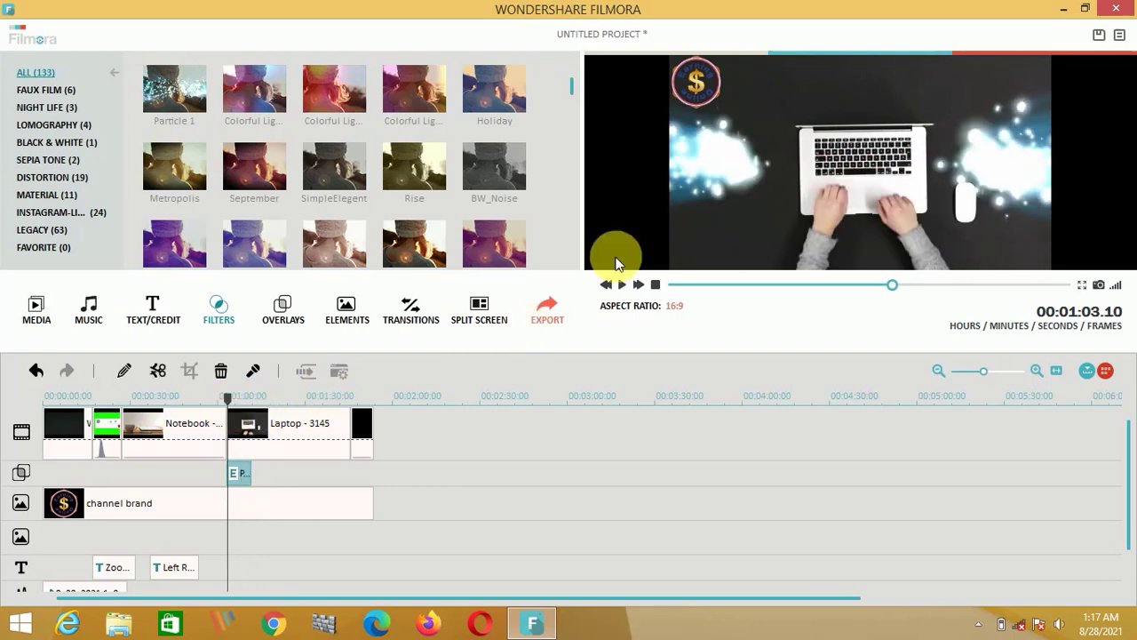
left_click(621, 285)
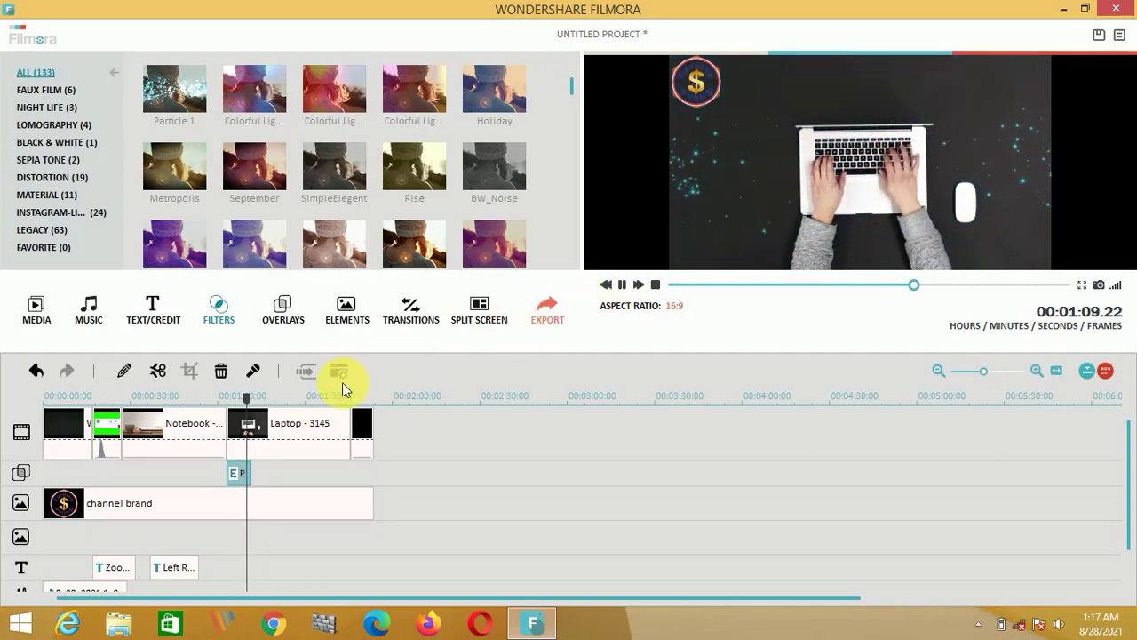
key("space")
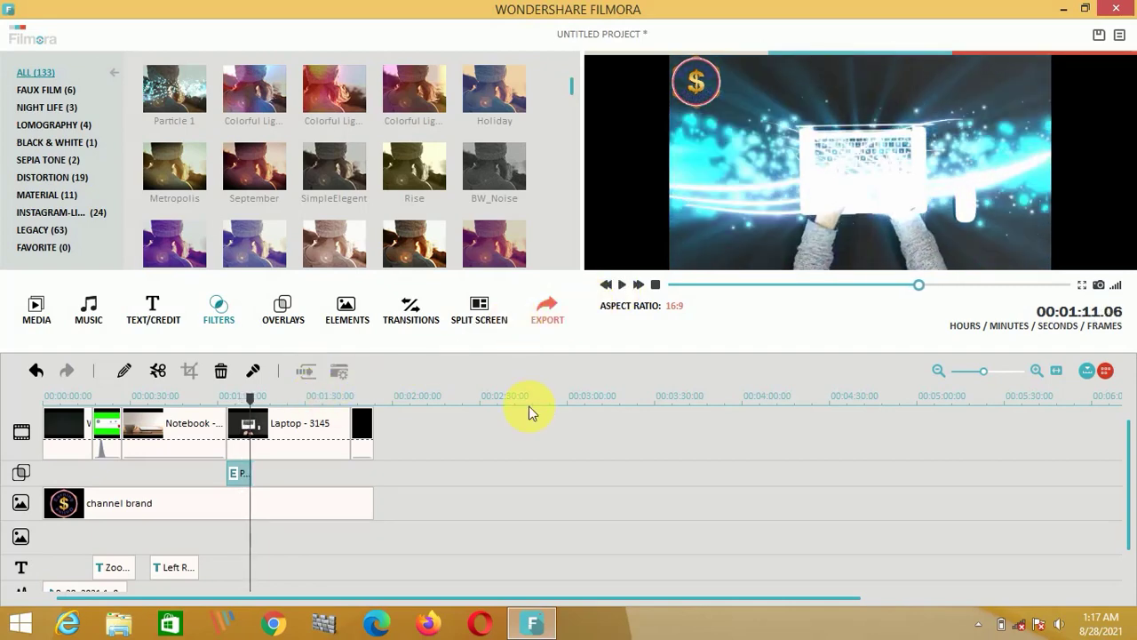
Add the old film frame overlay right after the Particle 1 filter, reaching to about 1:29, and play it back
left_click(279, 311)
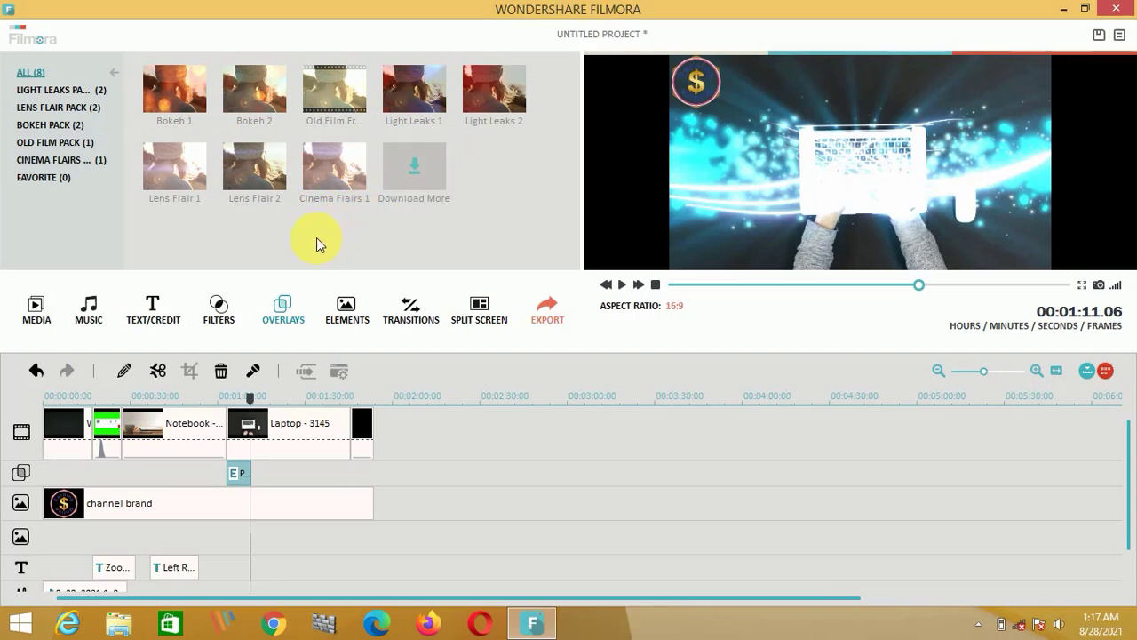
mouse_move(338, 96)
left_mouse_down()
mouse_move(332, 85)
mouse_move(282, 432)
mouse_move(272, 477)
mouse_move(256, 480)
mouse_move(312, 490)
left_mouse_up()
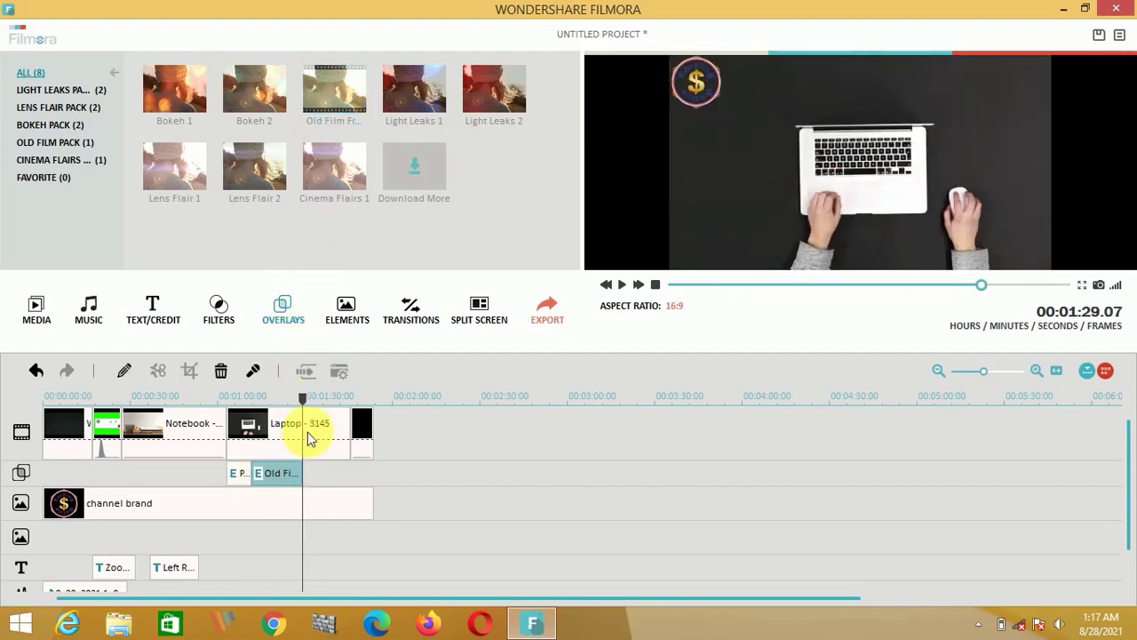
left_click_drag(303, 398, 258, 401)
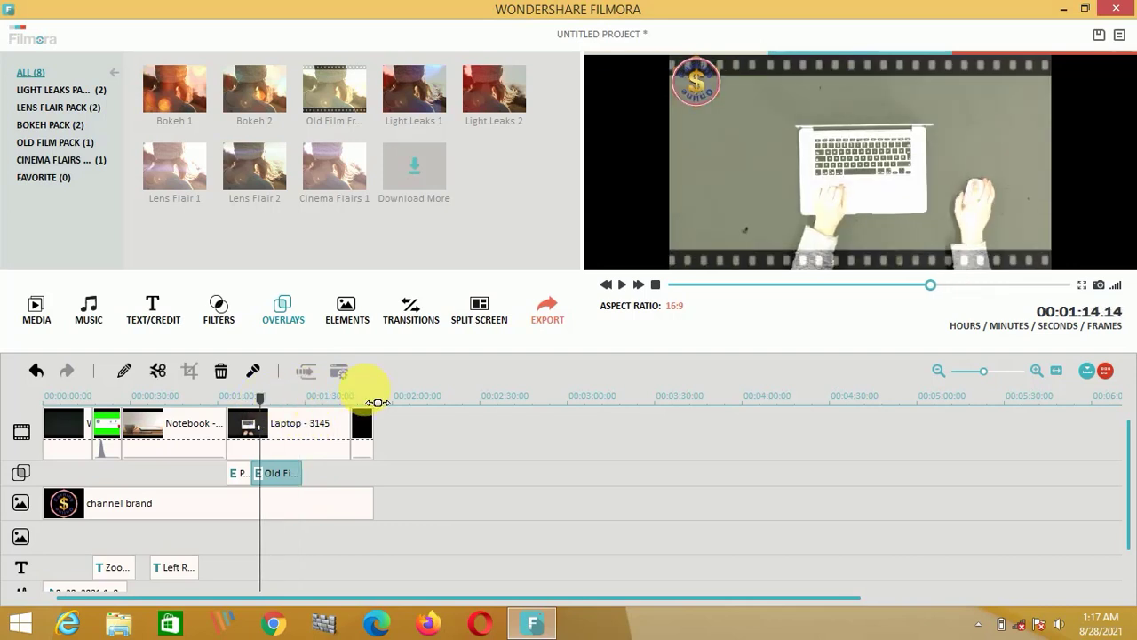
key("space")
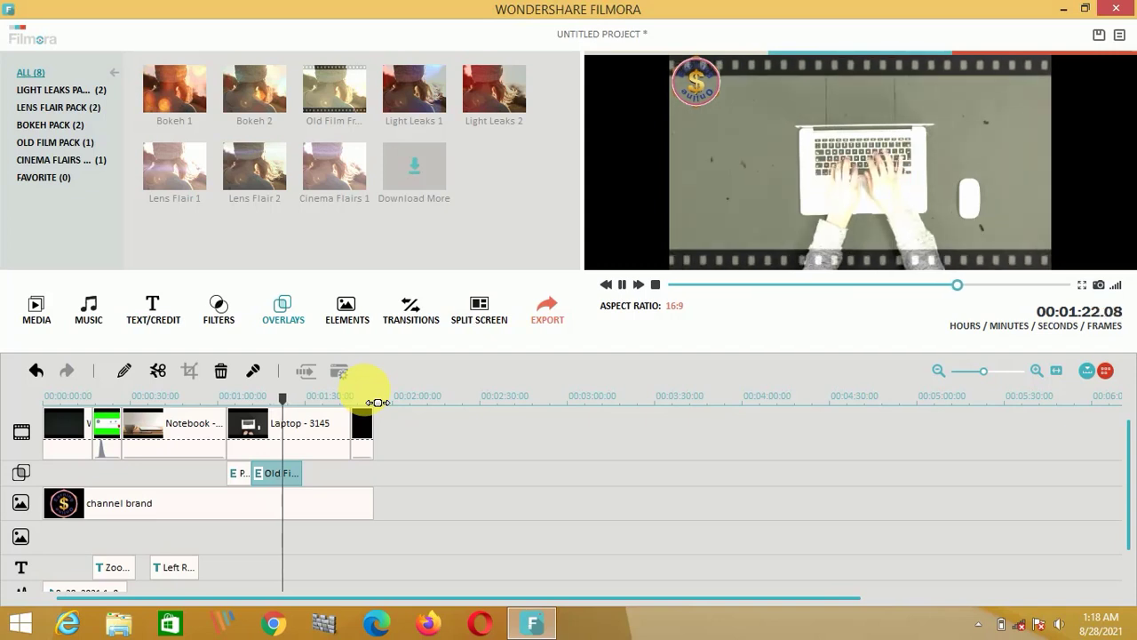
key("space")
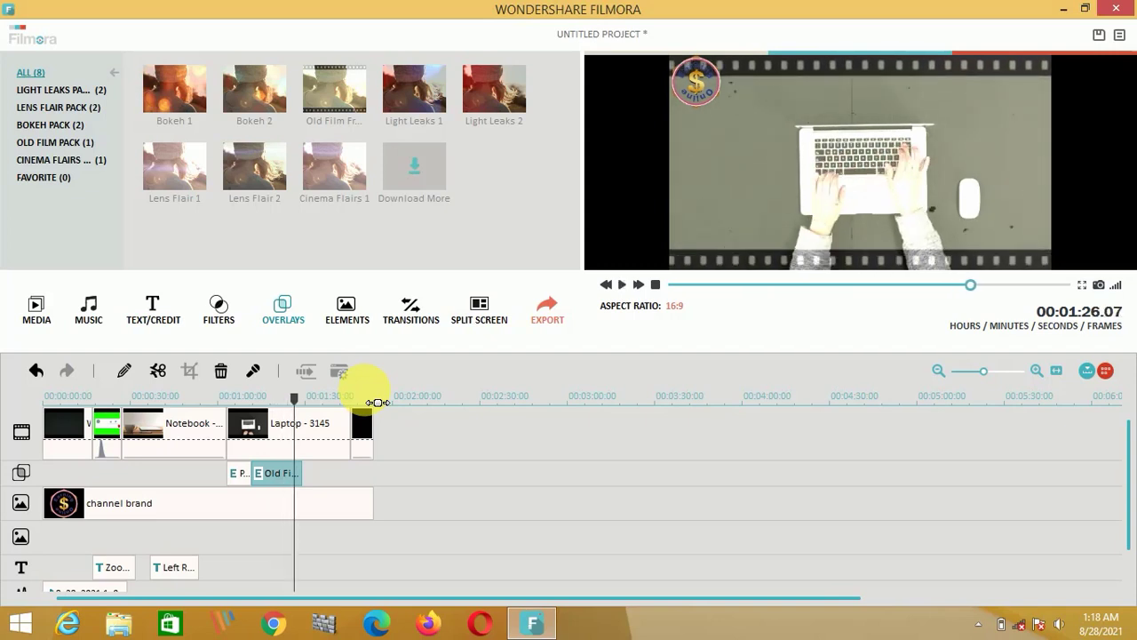
Place the hand-drawn STAR 1 element below the logo track from about 1:25 to the Laptop clip's end and play it back
left_click(352, 304)
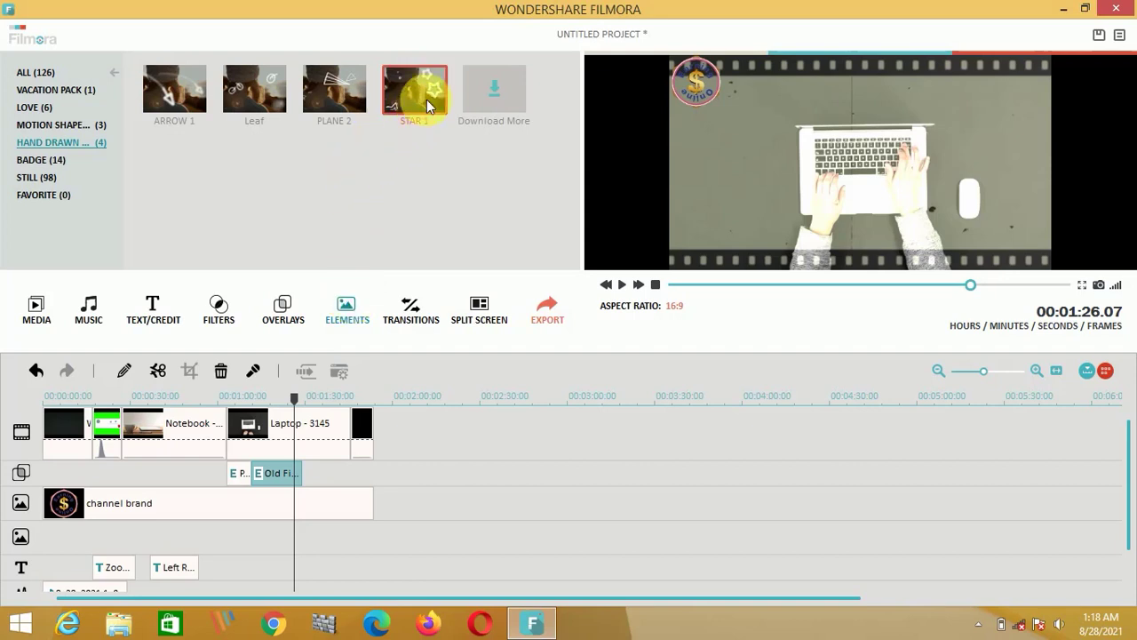
left_click_drag(413, 80, 311, 540)
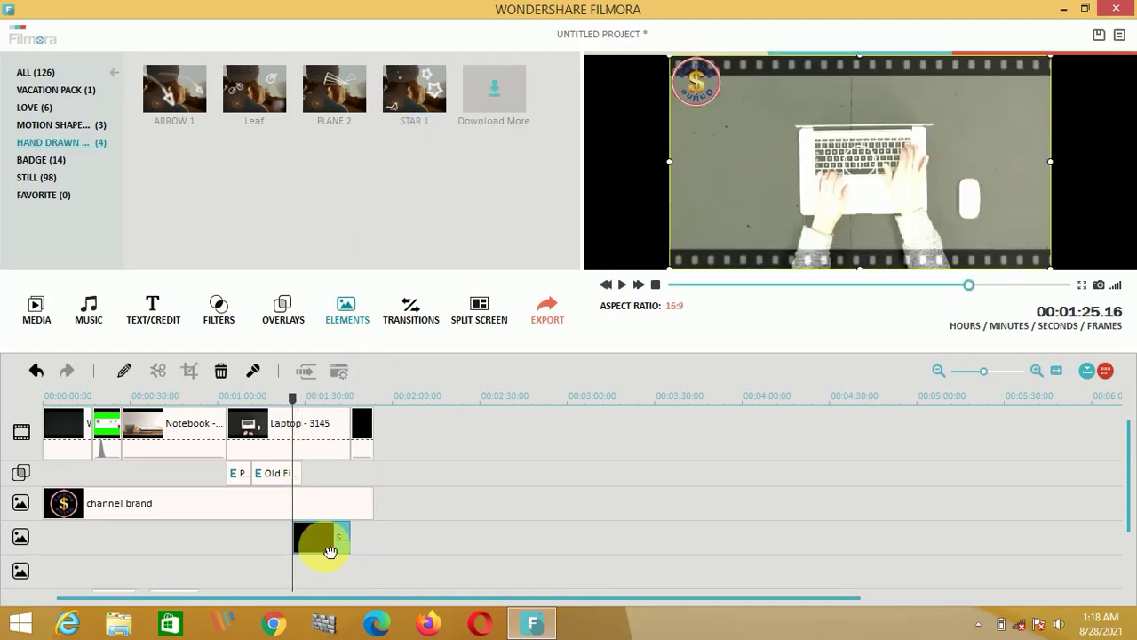
key("space")
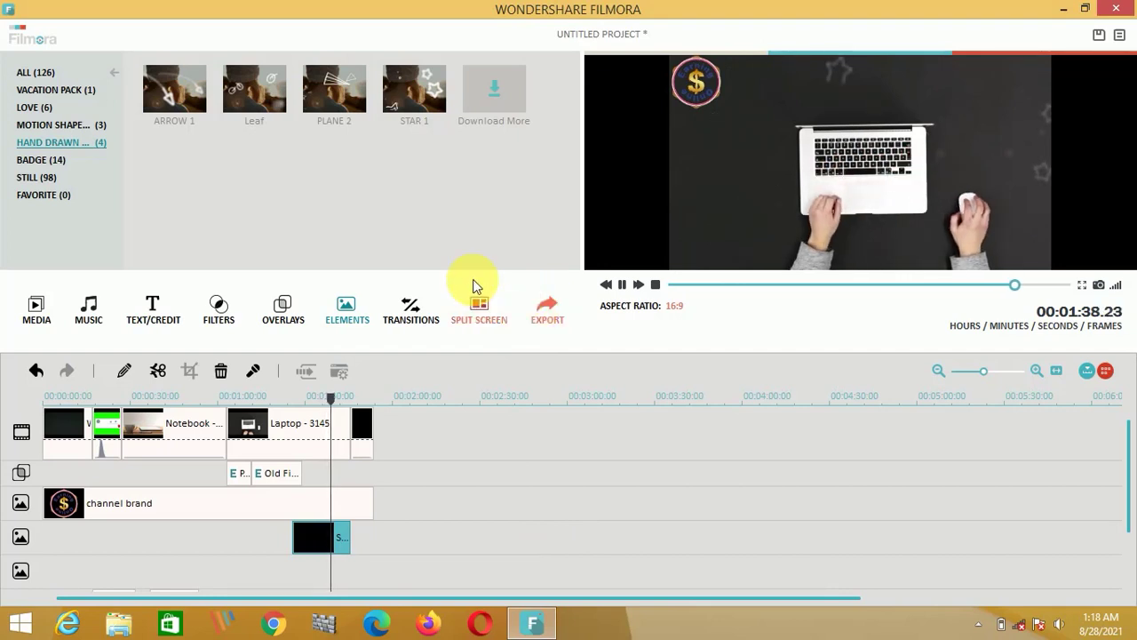
Browse further down the full filter library and return to the imported media
left_click(222, 320)
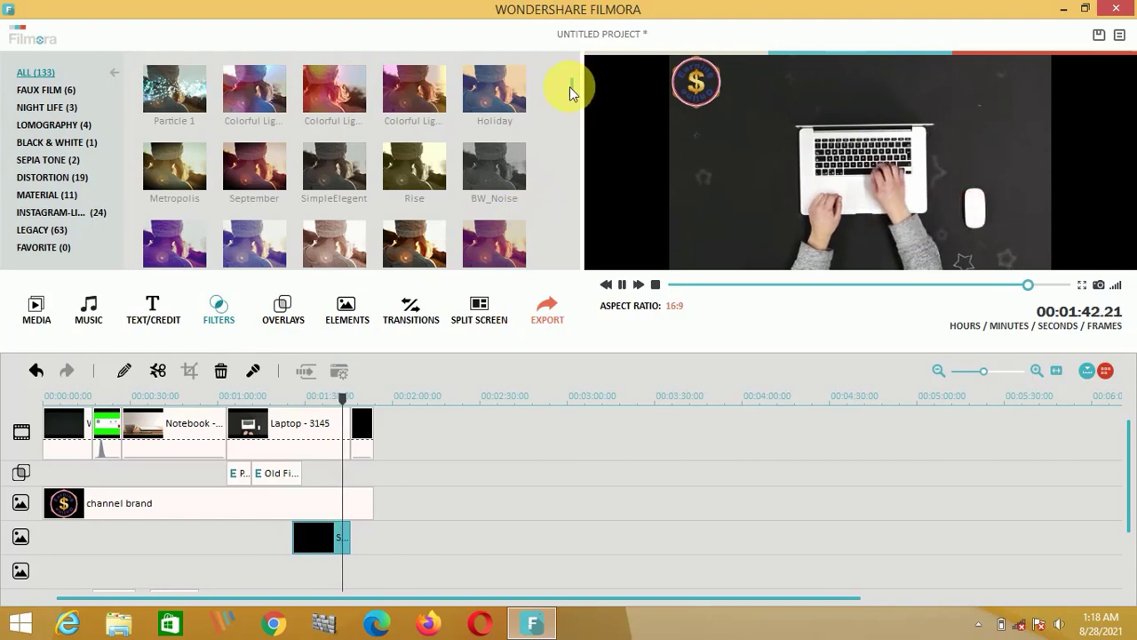
left_click_drag(569, 86, 581, 169)
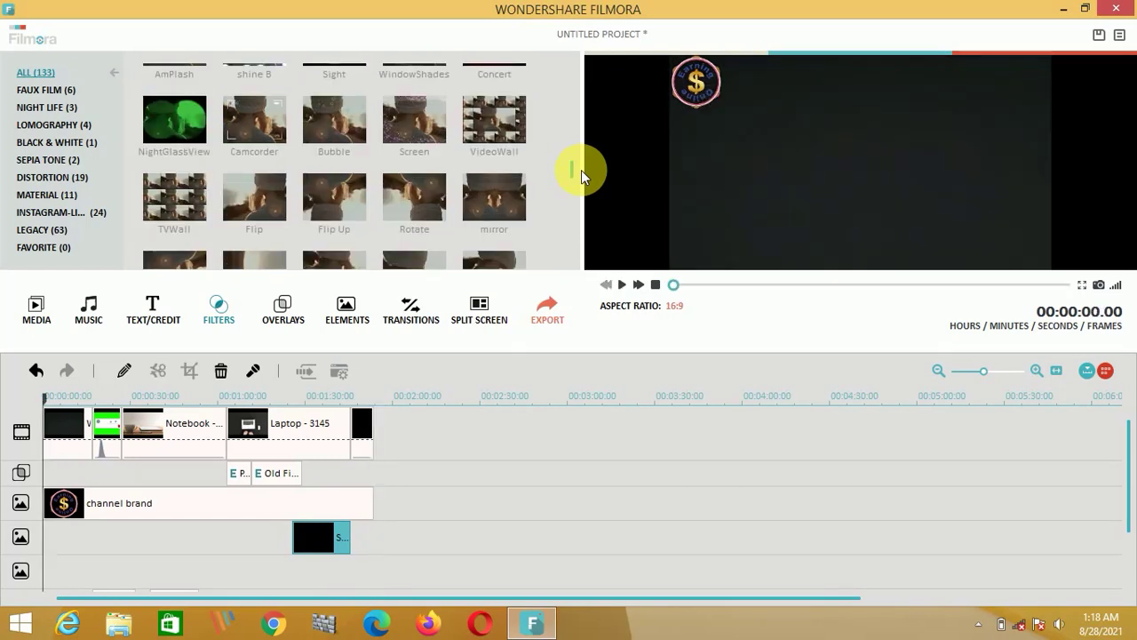
left_click(32, 310)
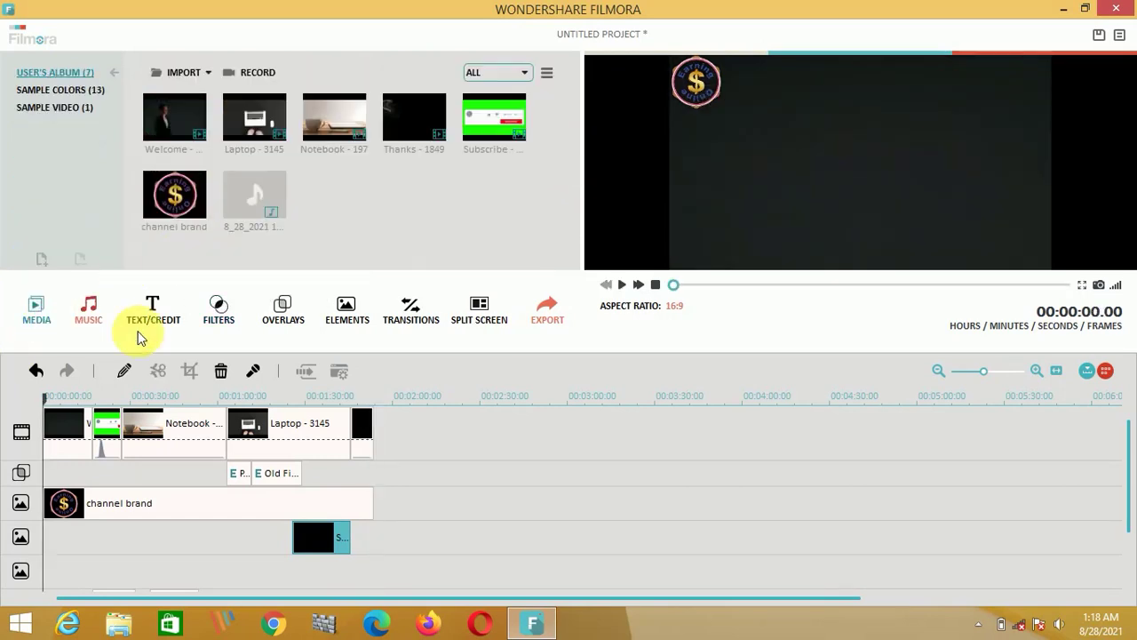
Split the Laptop clip at 00:01:30.00 and 00:01:36.00 and delete the section between the two cuts
left_click(325, 434)
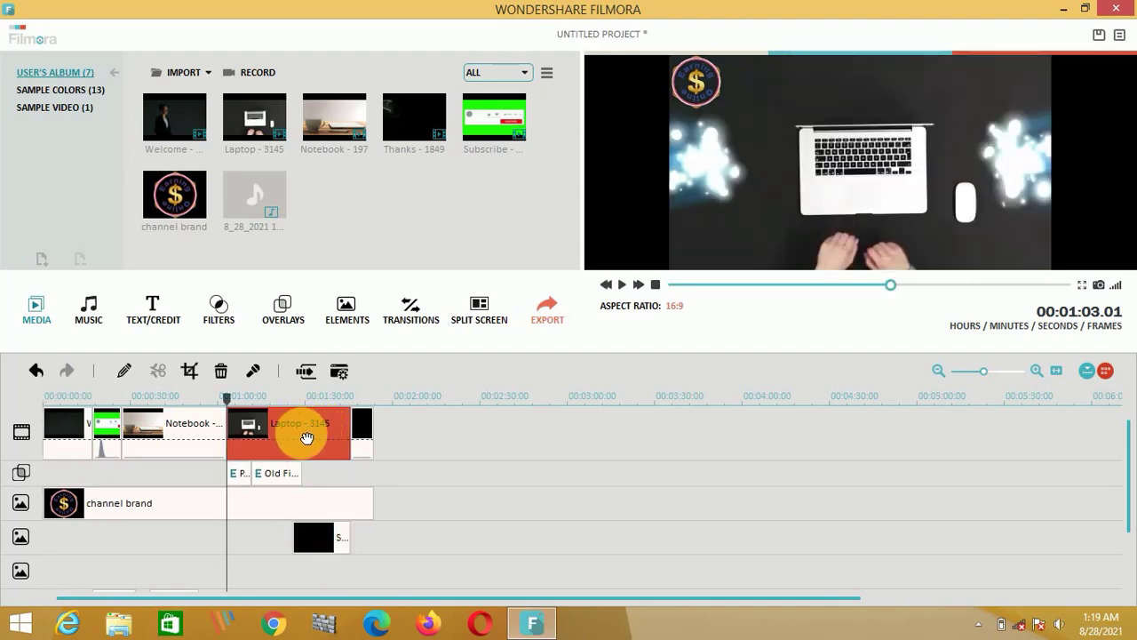
left_click_drag(227, 409, 305, 410)
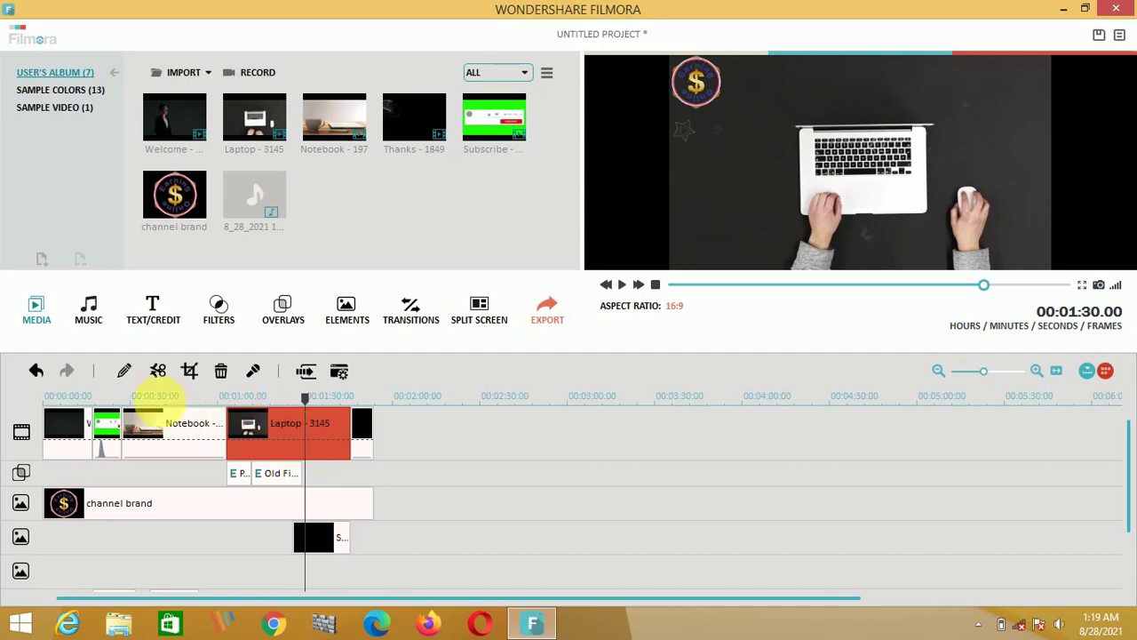
left_click(159, 371)
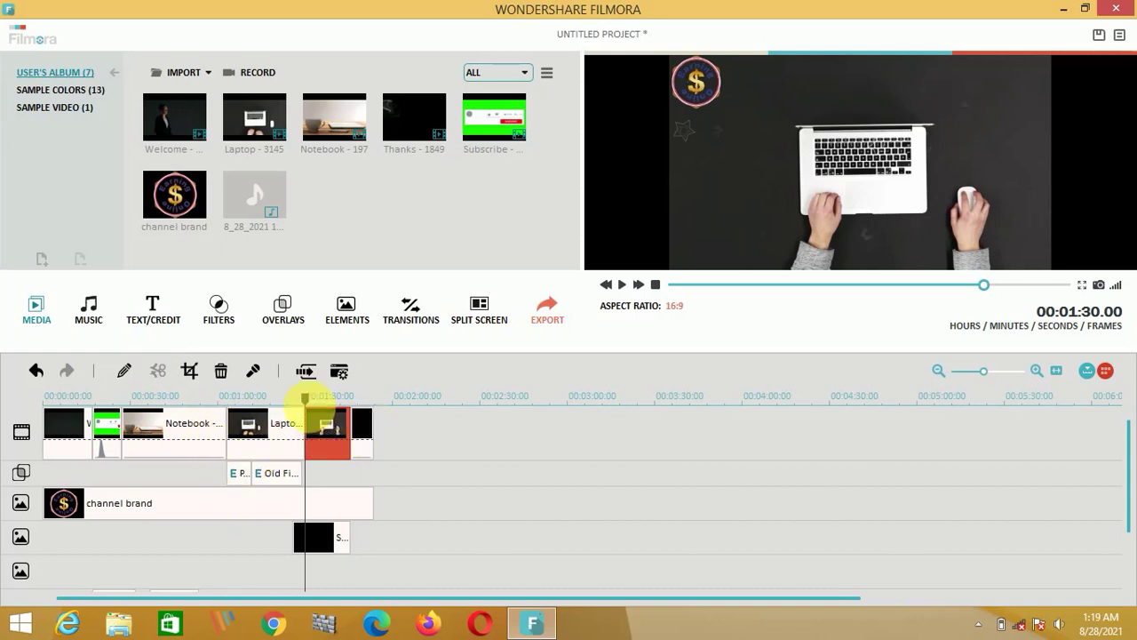
left_click_drag(306, 401, 322, 404)
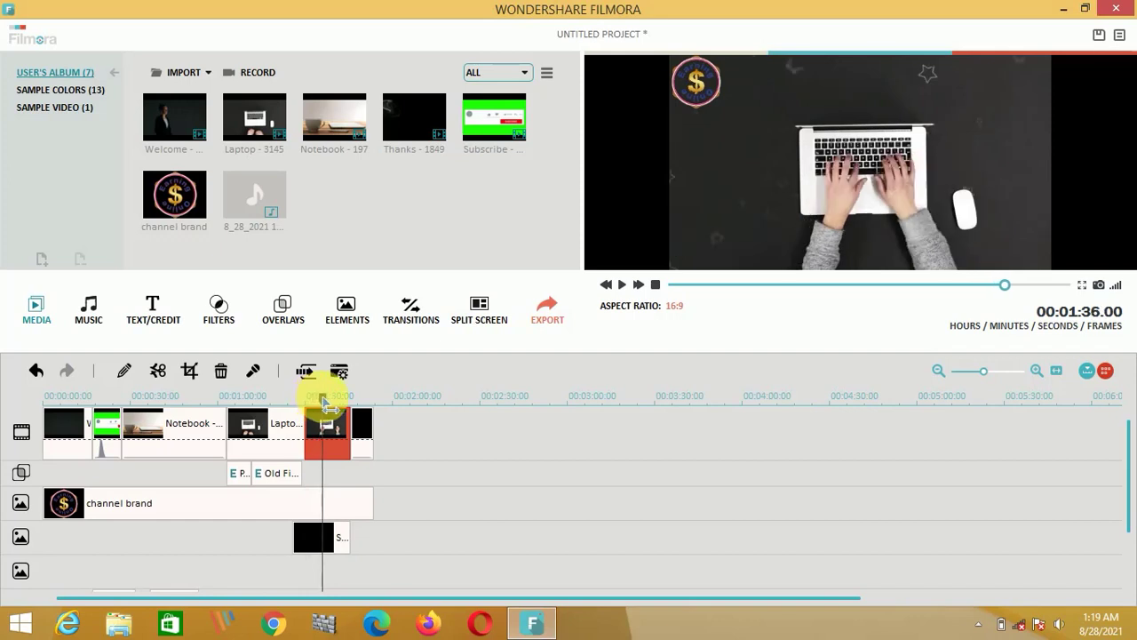
left_click(158, 373)
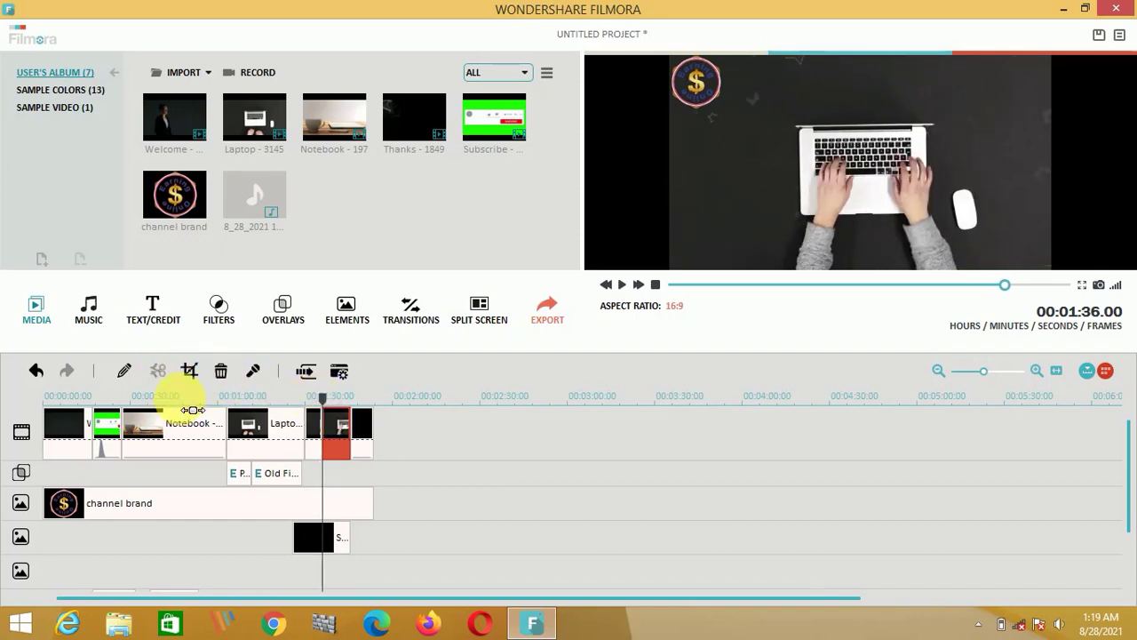
left_click(313, 444)
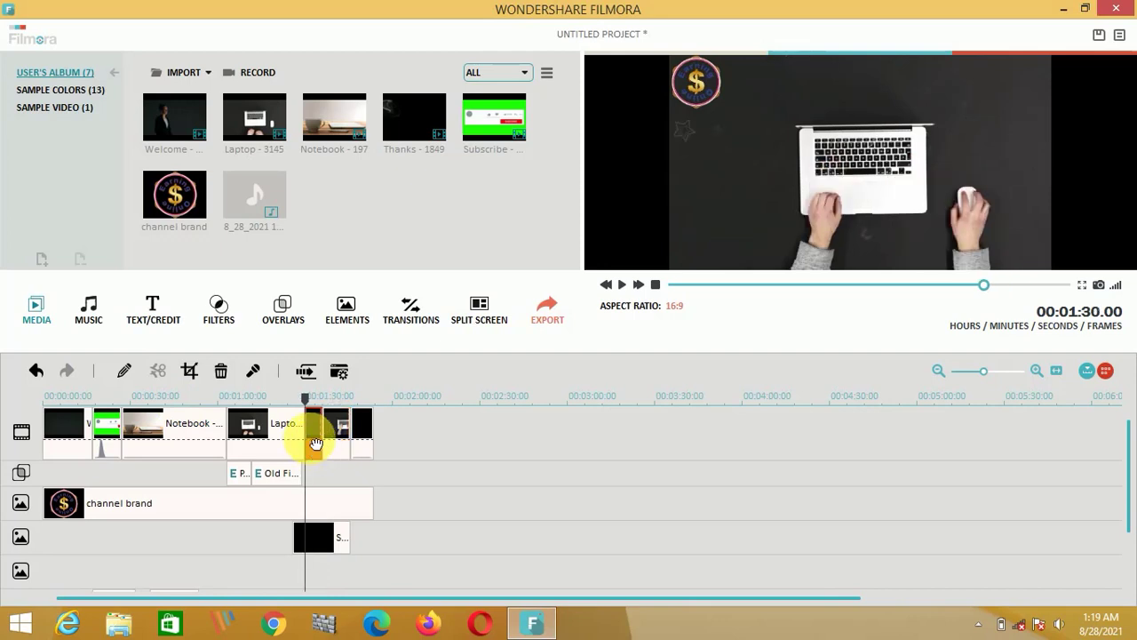
right_click(317, 442)
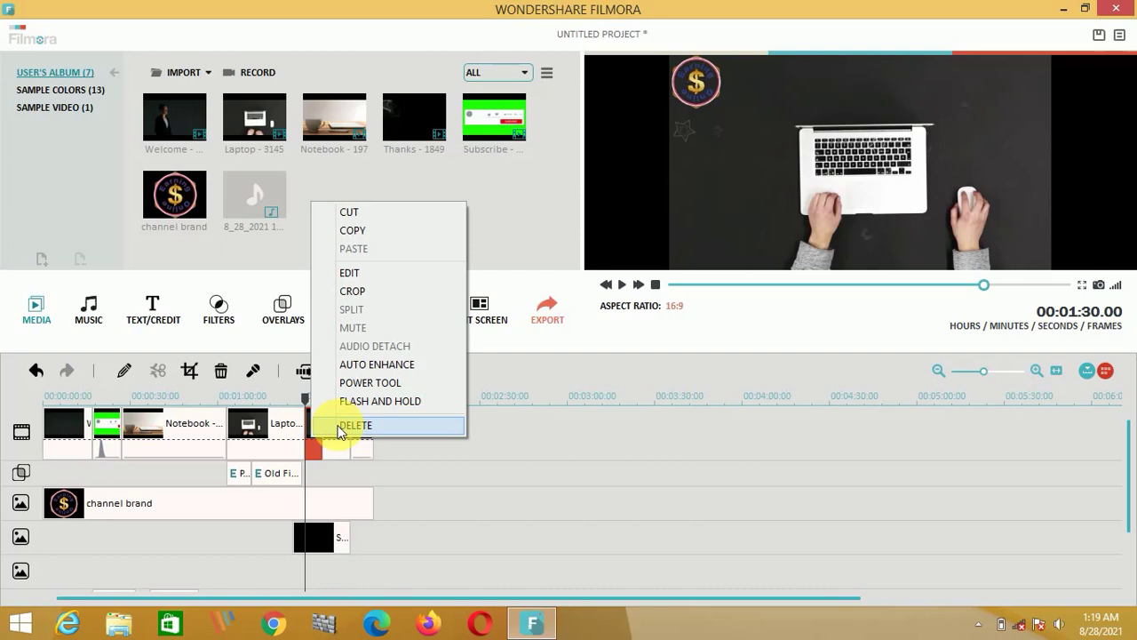
left_click(340, 428)
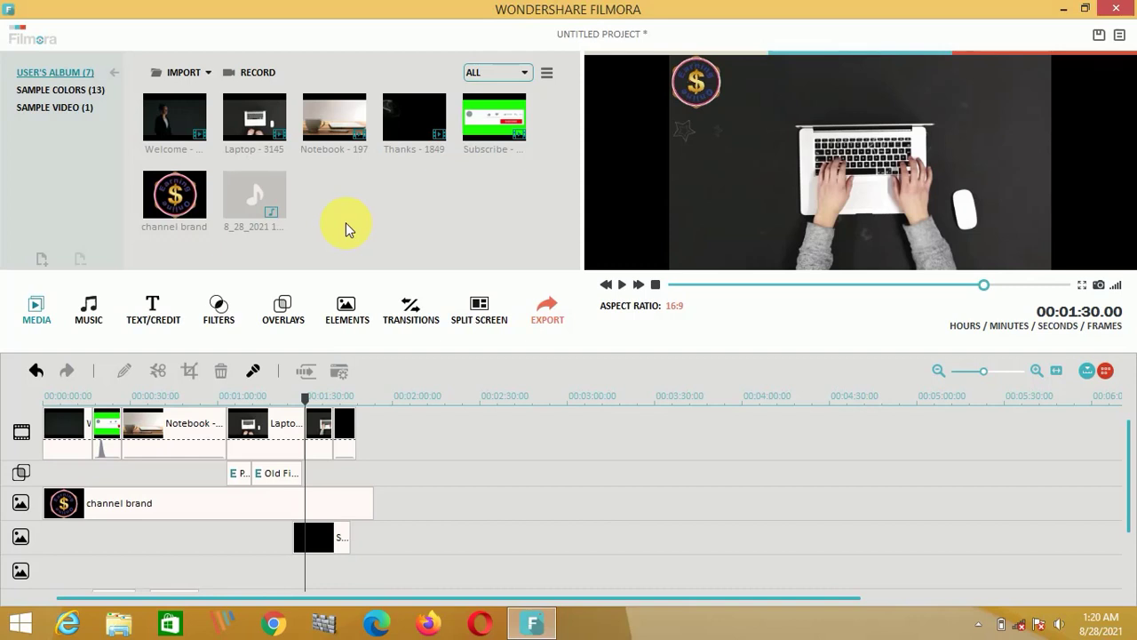
Import the Nothing_On_Me audio file from the Desktop into the media album
left_click(178, 70)
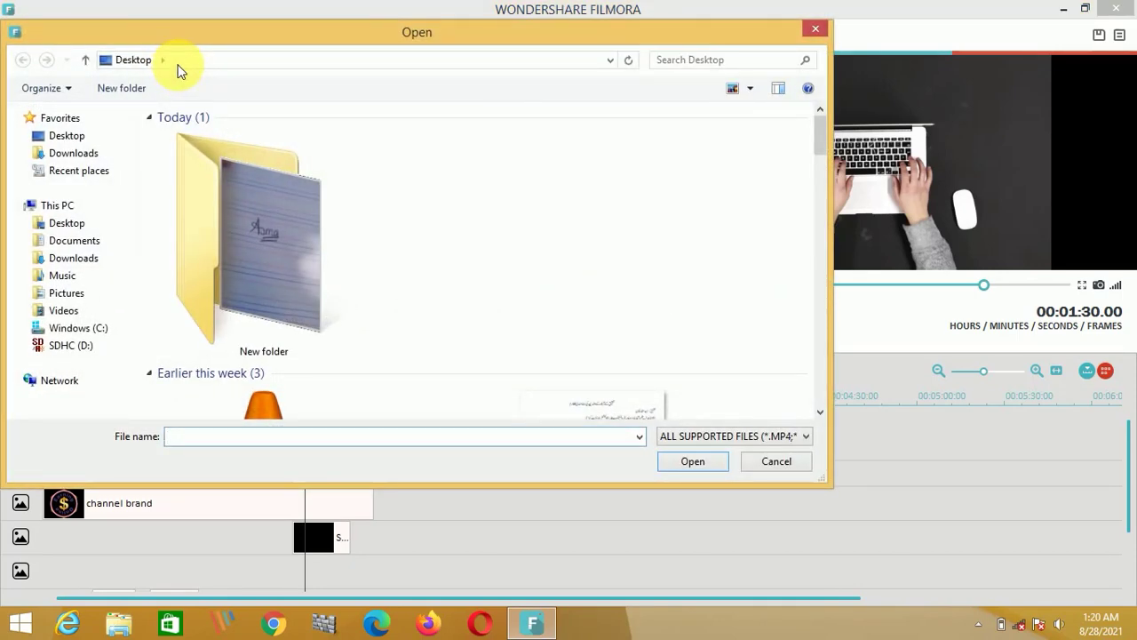
left_click(88, 136)
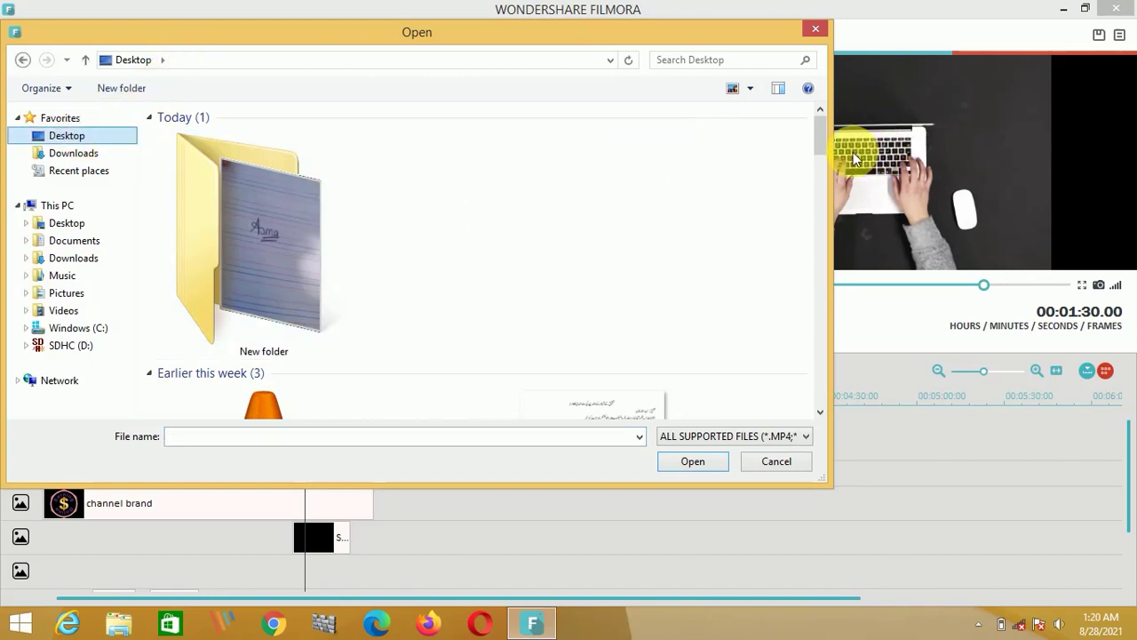
left_click_drag(820, 136, 785, 365)
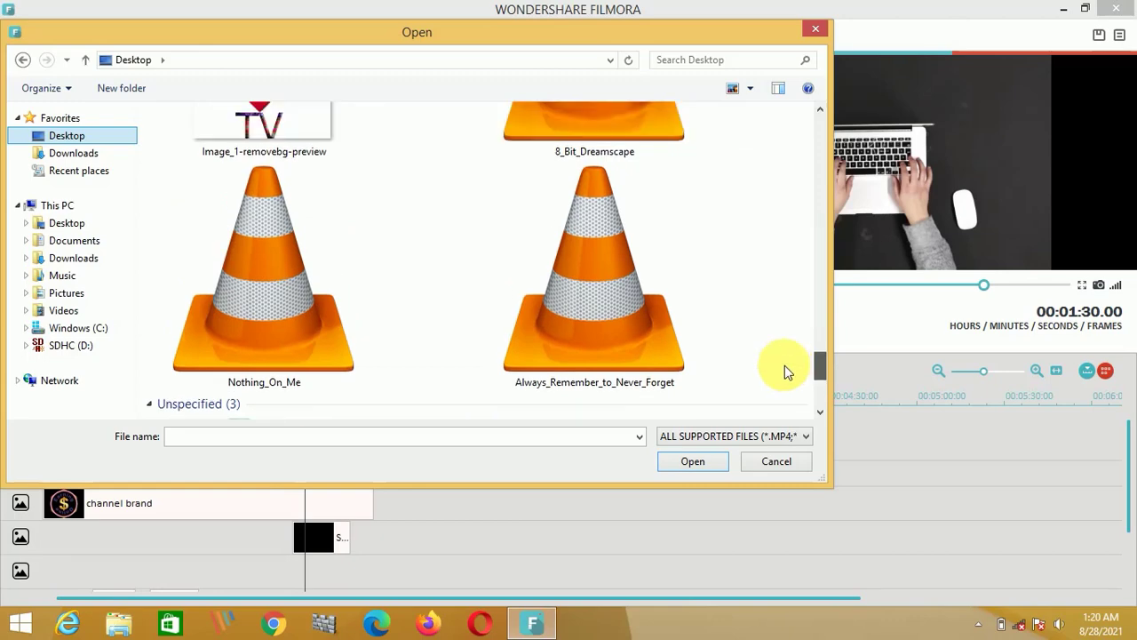
double_click(210, 275)
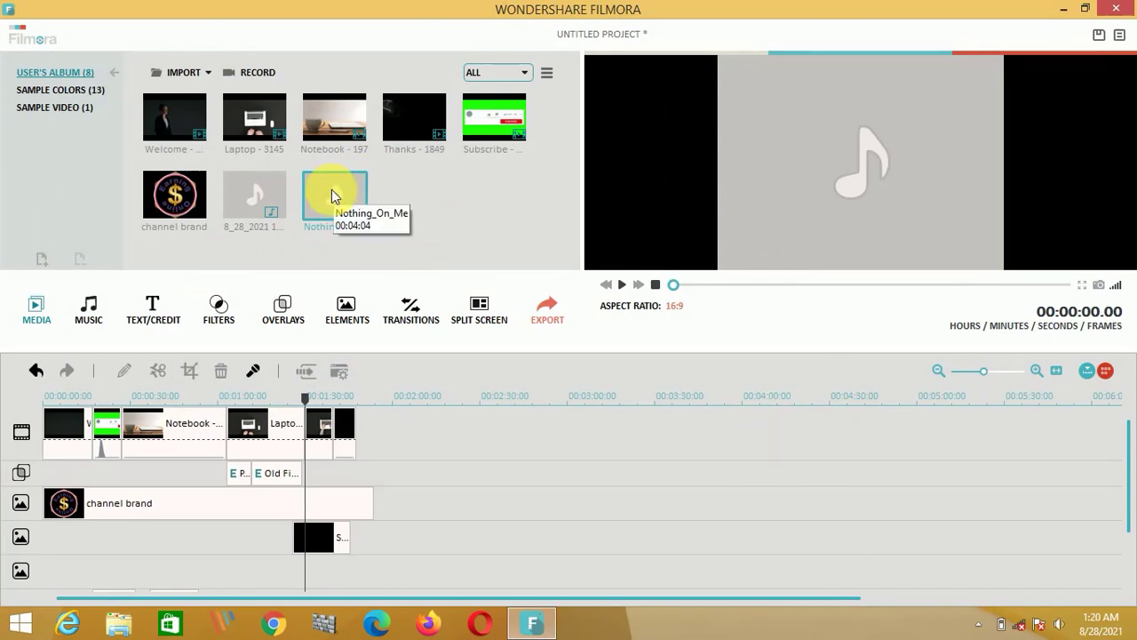
Place Nothing_On_Me at the start of the music track and play the movie back from the beginning
left_click_drag(327, 194, 42, 585)
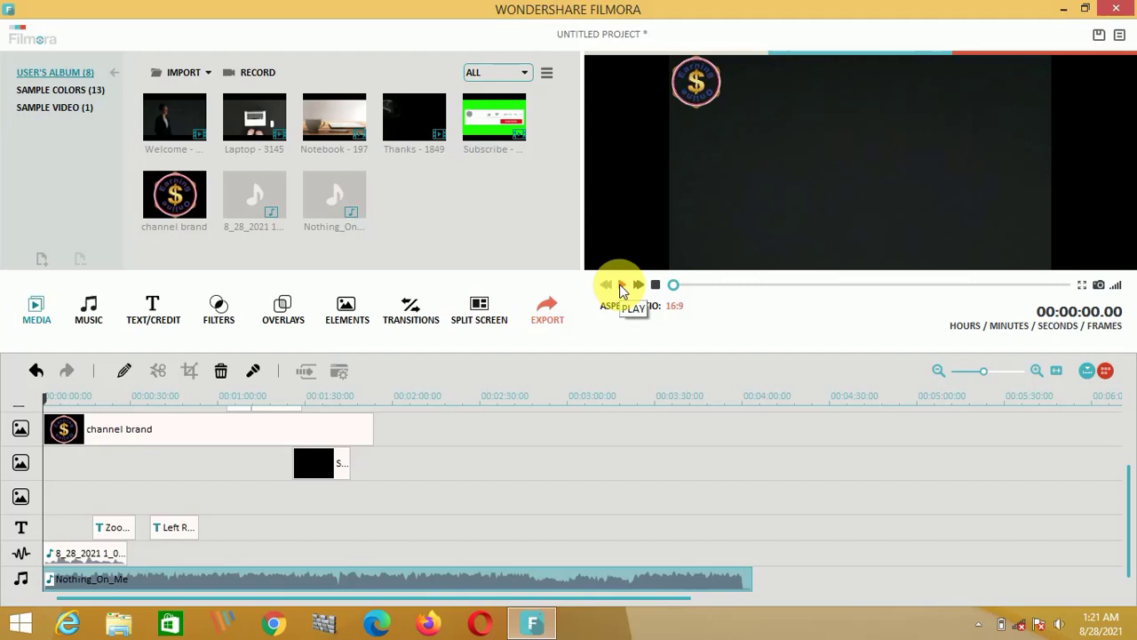
left_click(621, 286)
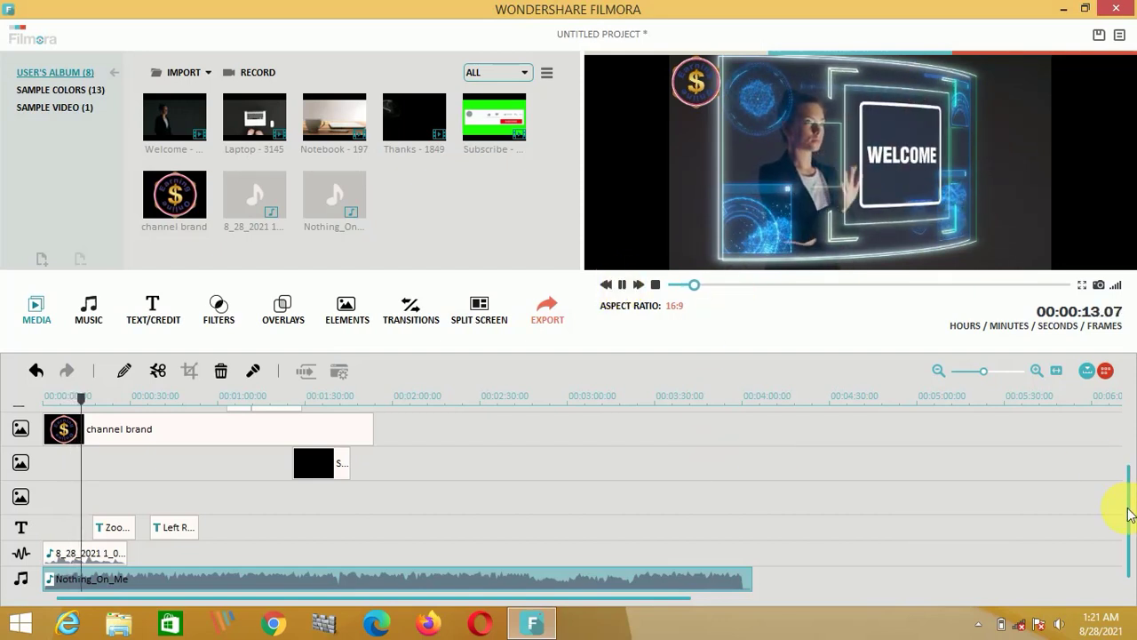
scroll(1131, 502, "up", 1)
left_click_drag(1131, 502, 1115, 523)
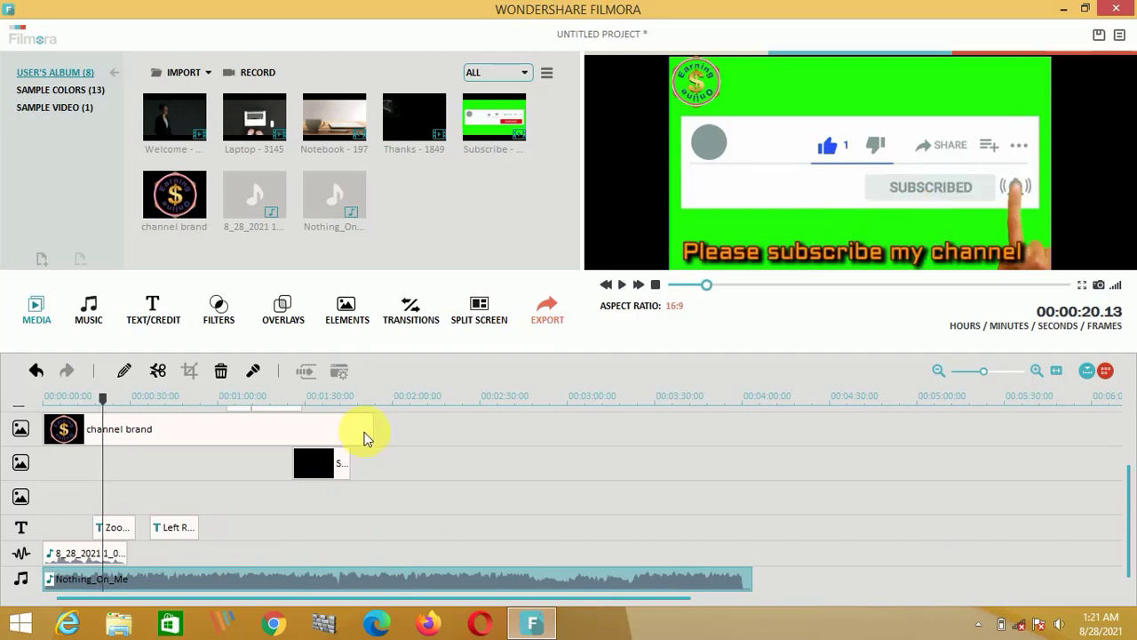
Split the Nothing_On_Me music at the end of the channel brand logo, at 00:01:53.10, and delete the remainder
scroll(390, 437, "up", 3)
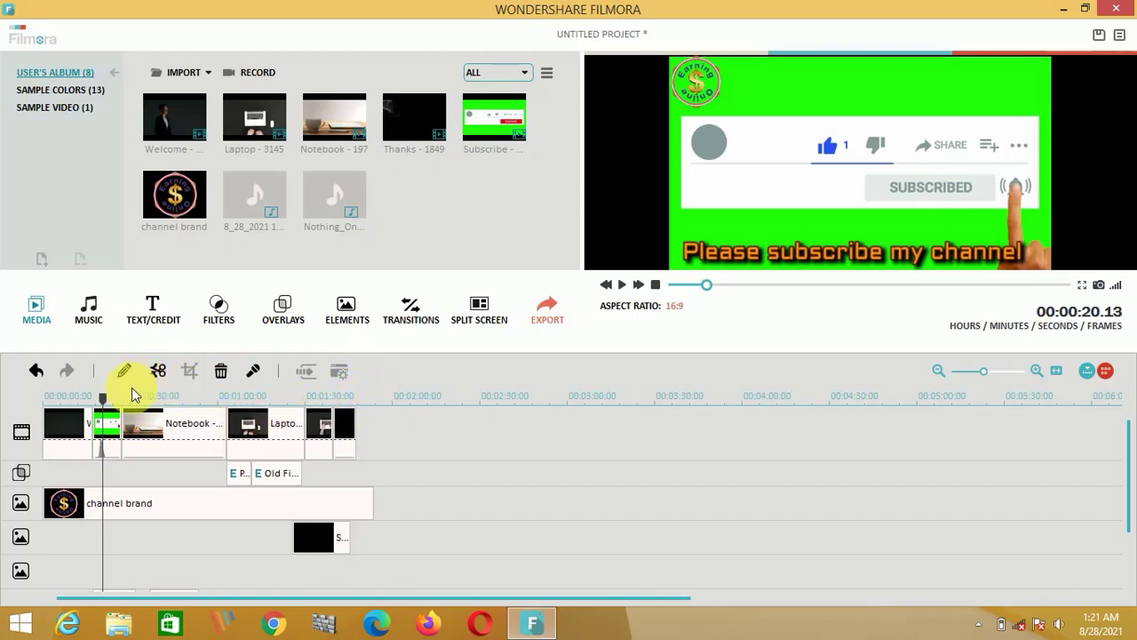
left_click_drag(98, 398, 374, 448)
scroll(395, 484, "down", 2)
scroll(394, 483, "down", 5)
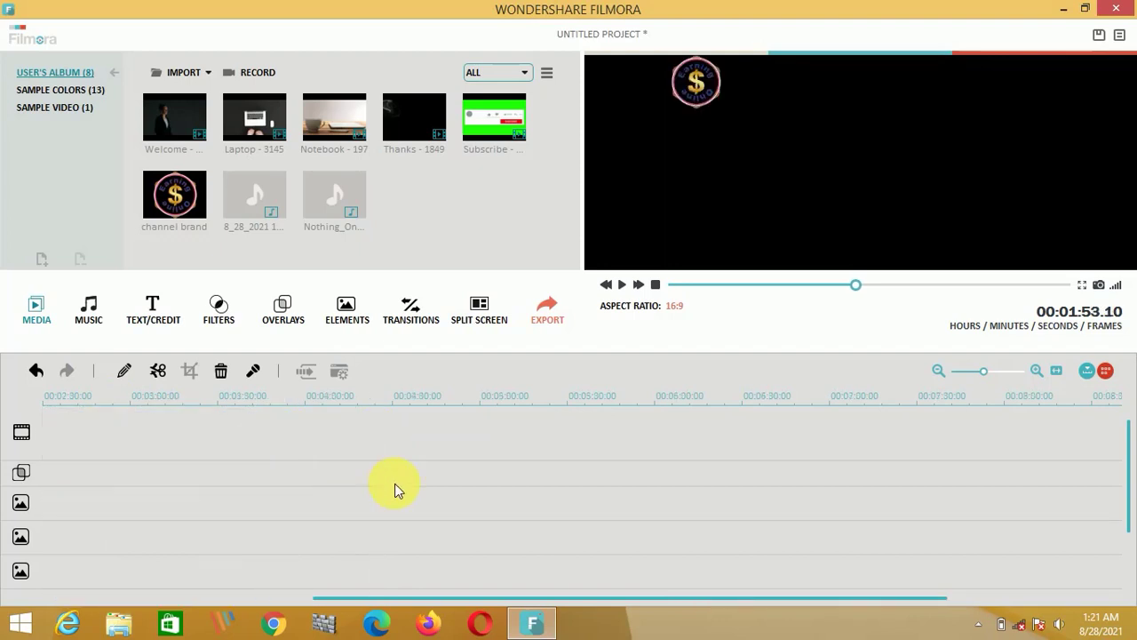
scroll(394, 483, "up", 5)
left_click_drag(367, 596, 229, 602)
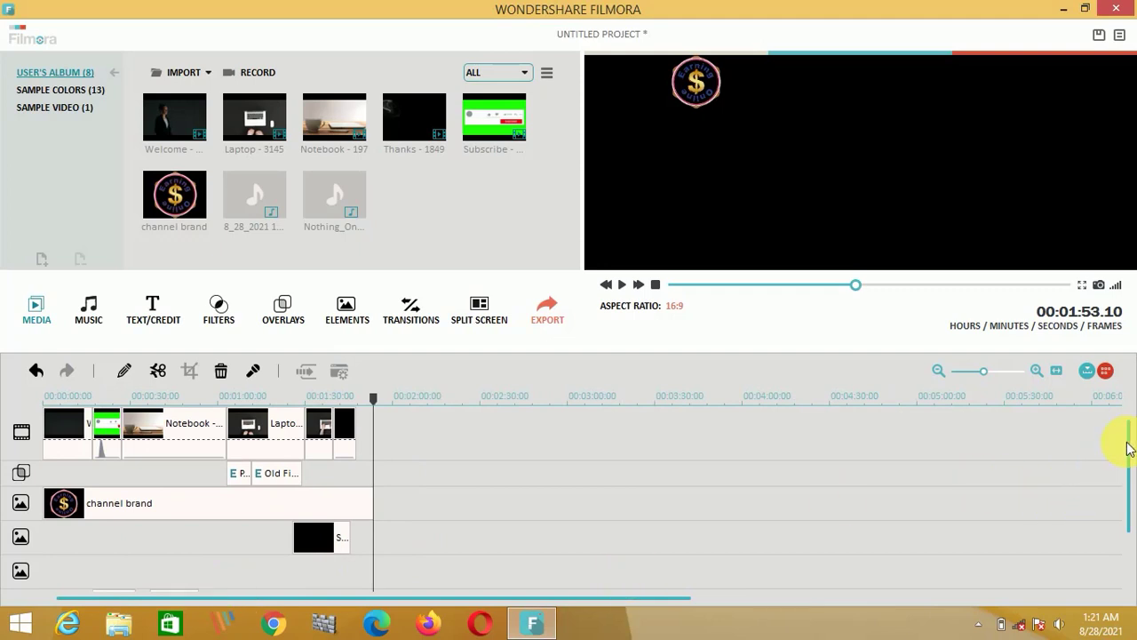
left_click_drag(1129, 448, 1125, 545)
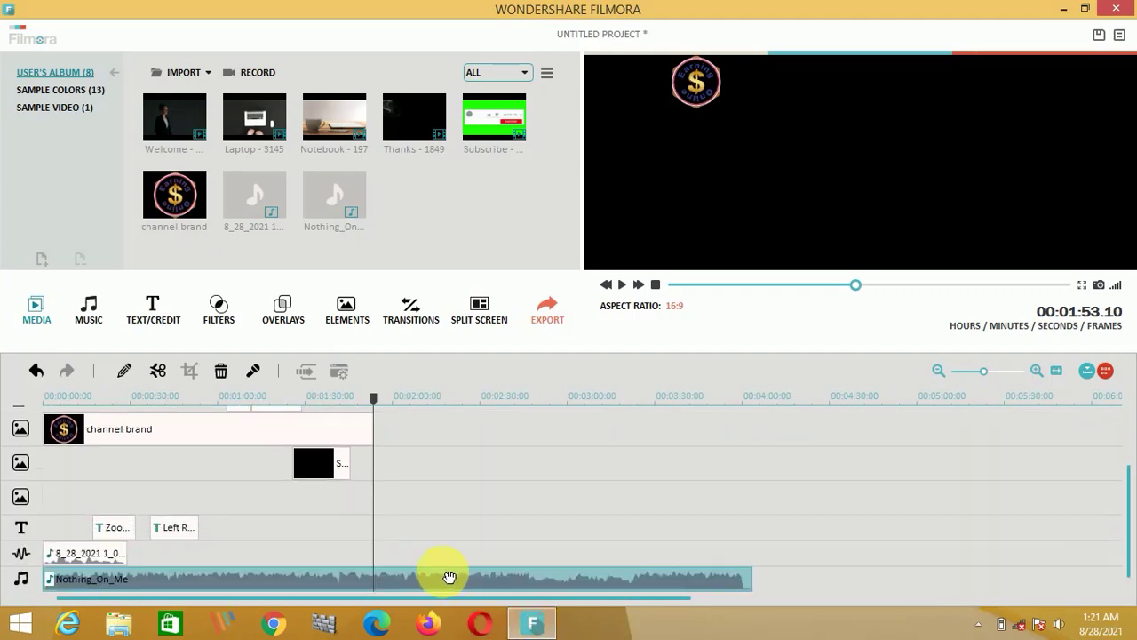
left_click(158, 373)
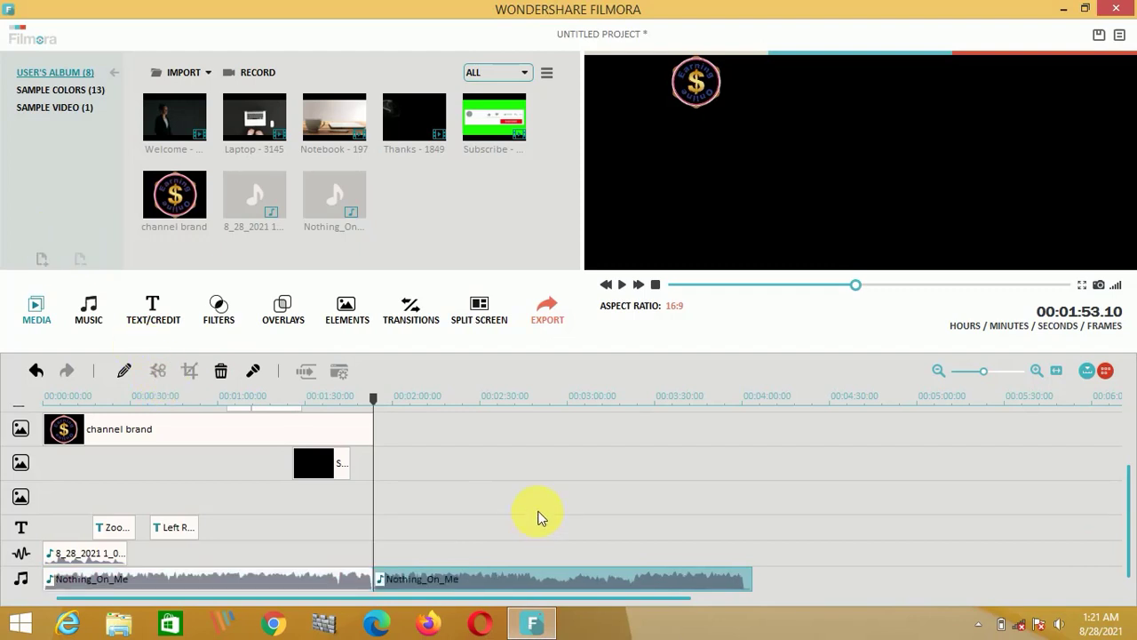
right_click(525, 583)
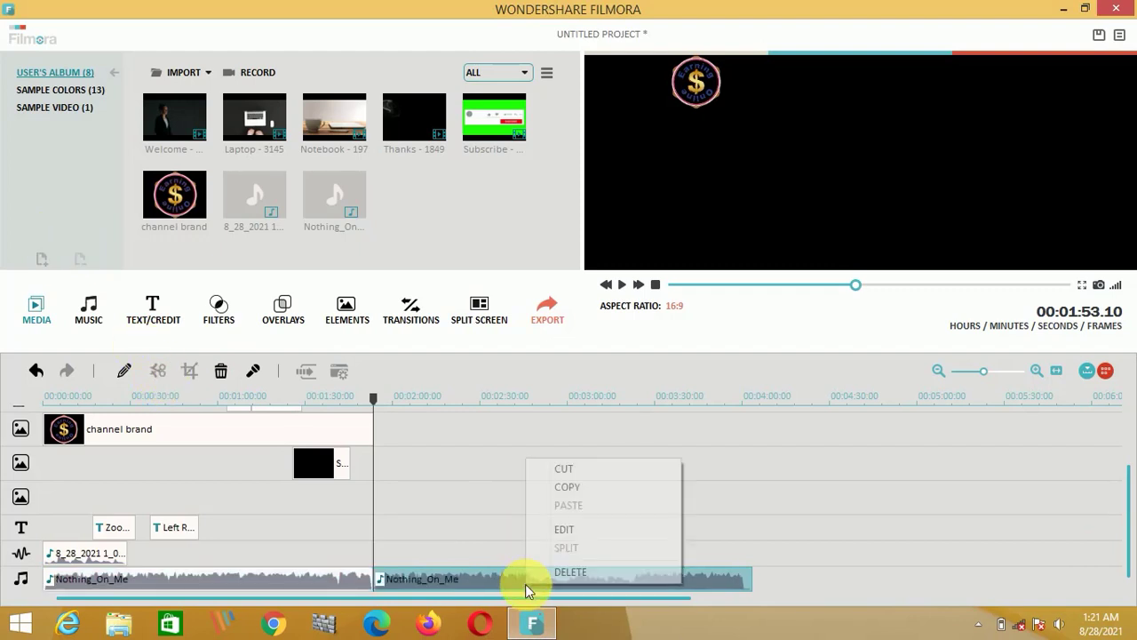
left_click(565, 571)
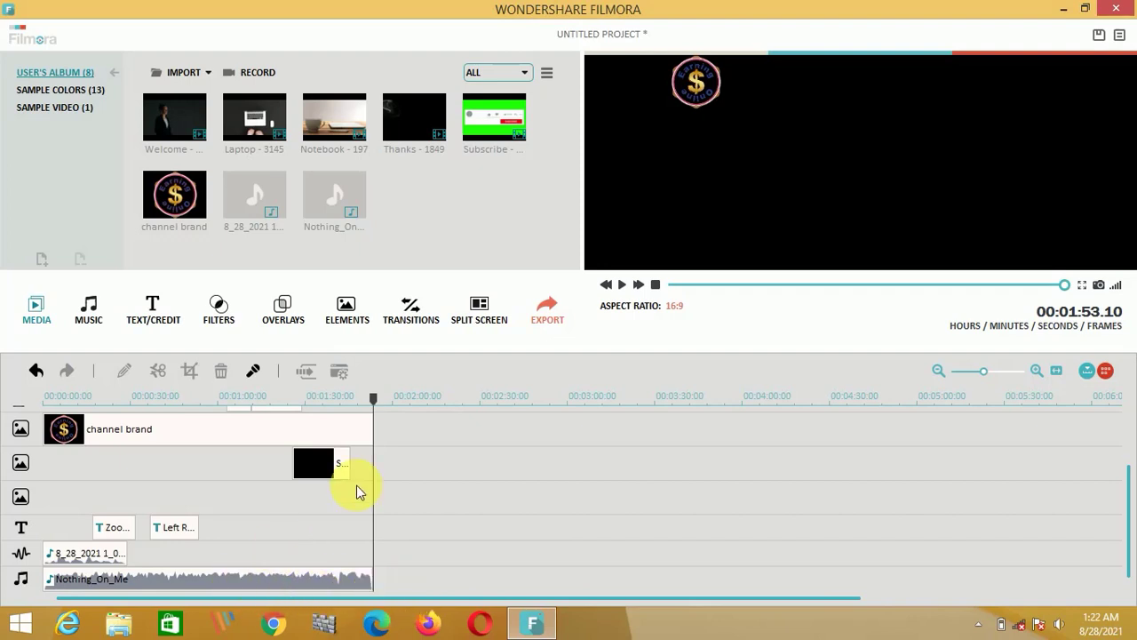
Scrub back to about 00:01:01 to preview the Laptop clip and return the playhead to the movie's start
left_click_drag(374, 401, 223, 417)
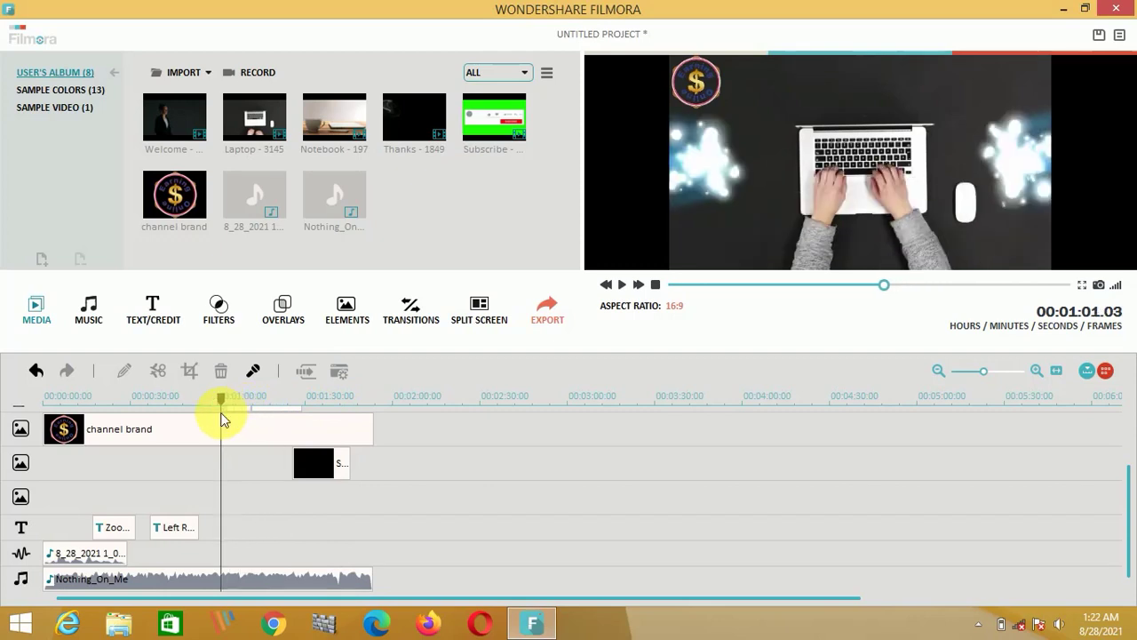
left_click(673, 287)
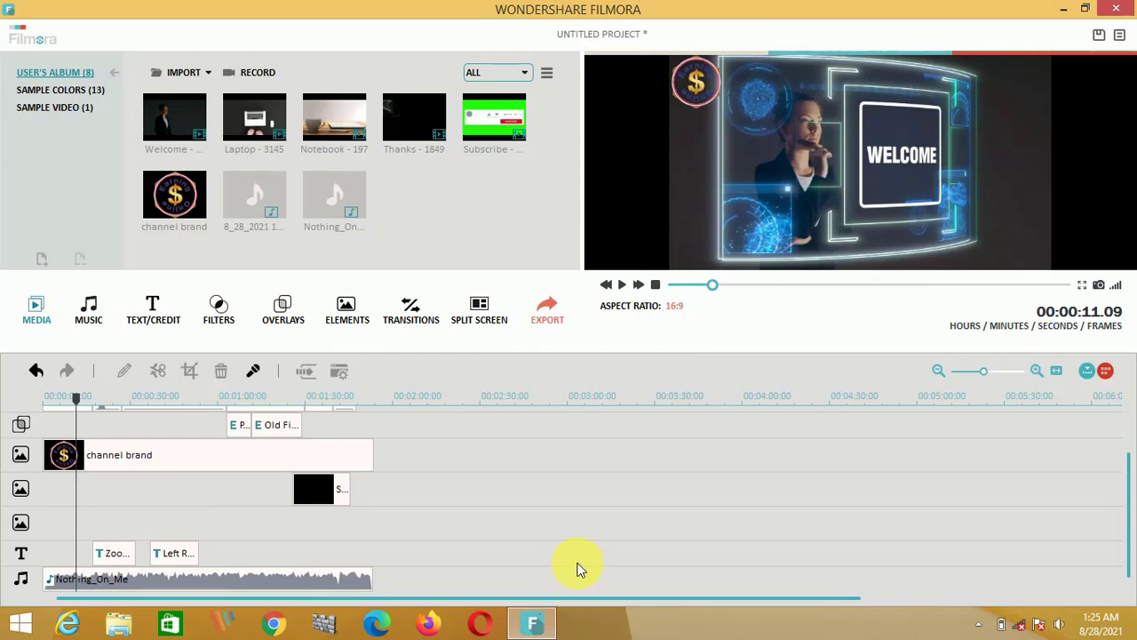
Open the export options and look through the Device, YouTube, Facebook, Vimeo and DVD outputs, dismissing the Vimeo authorization
left_click(549, 318)
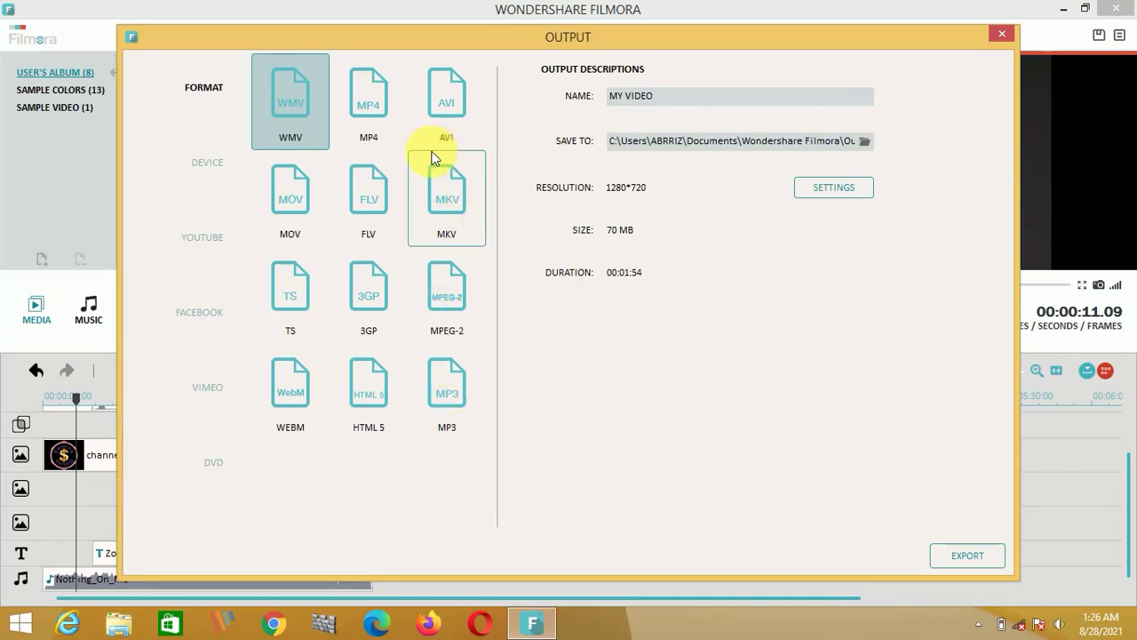
left_click(204, 163)
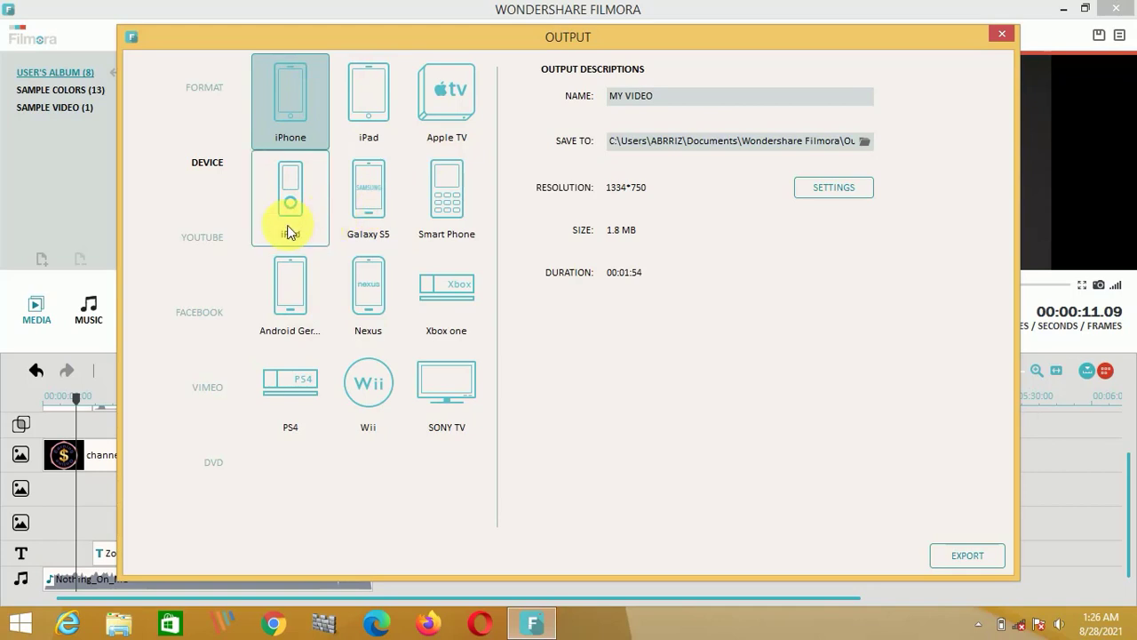
left_click(197, 237)
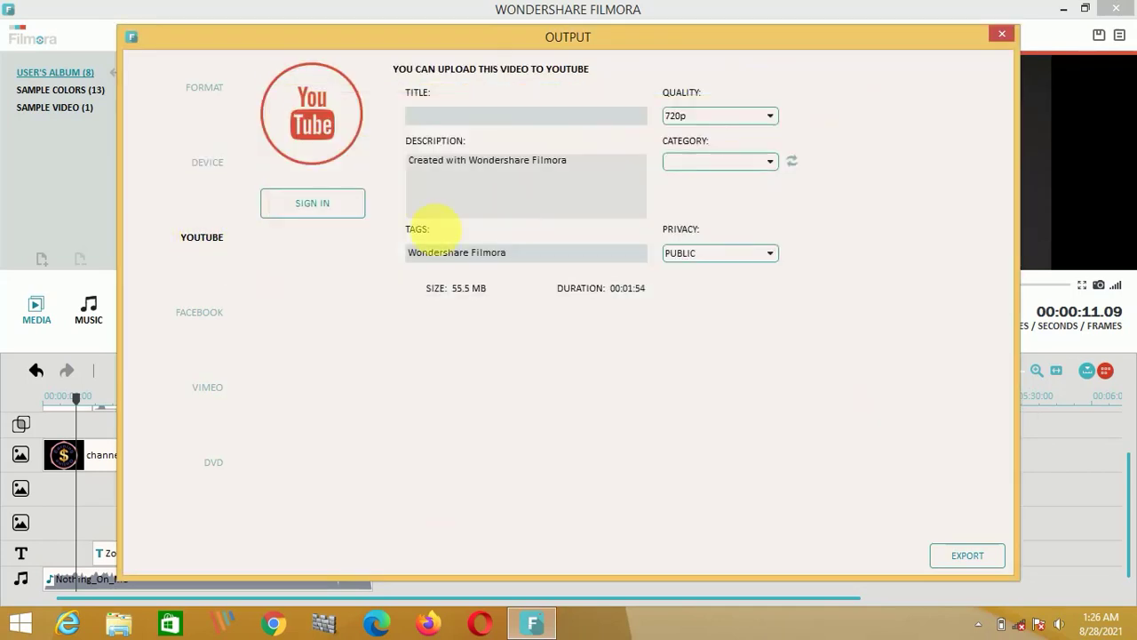
left_click(858, 92)
left_click(204, 316)
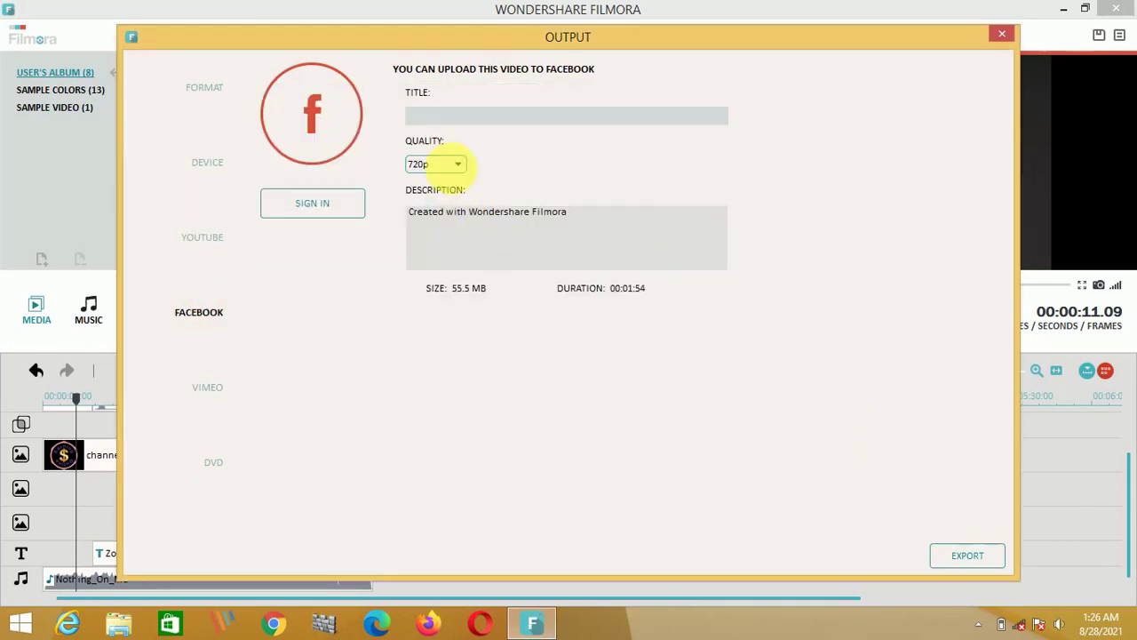
left_click(221, 393)
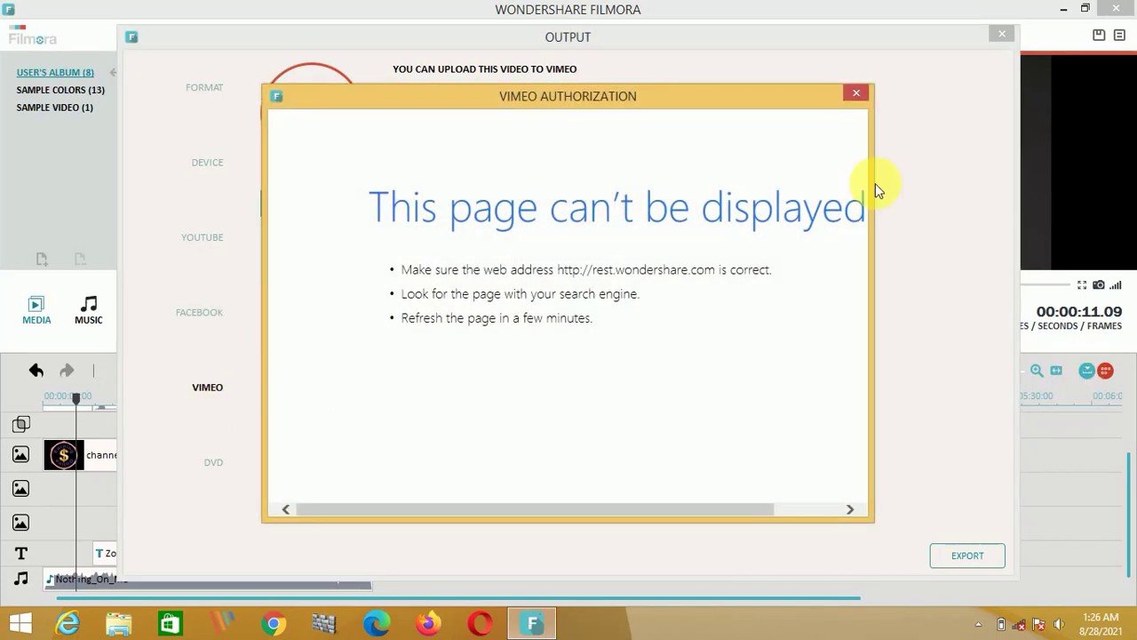
left_click(857, 92)
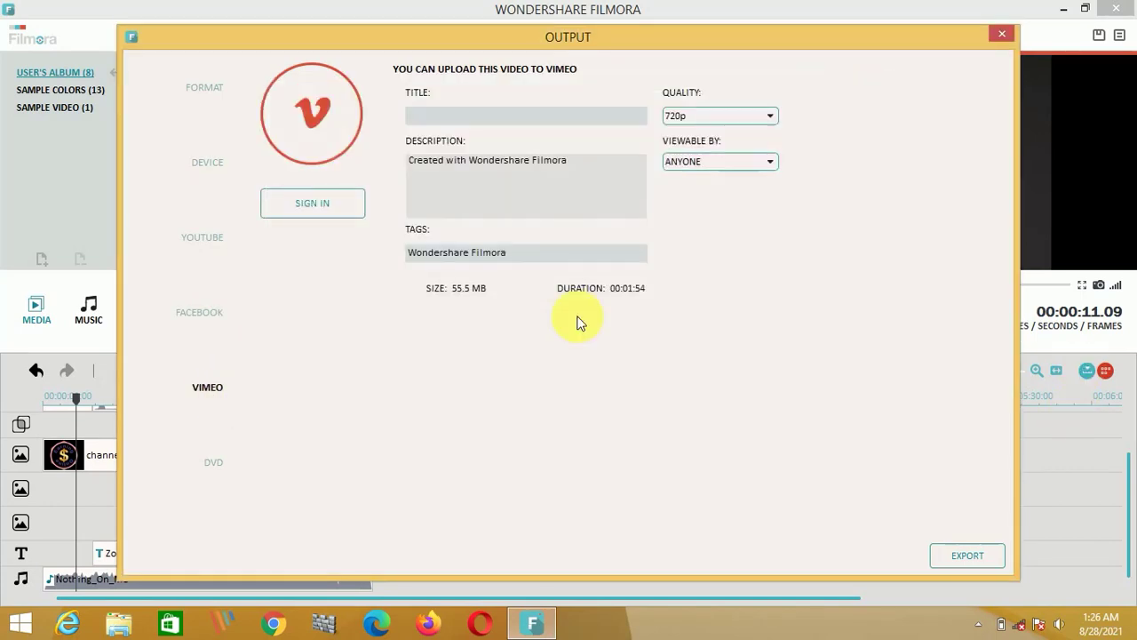
left_click(209, 463)
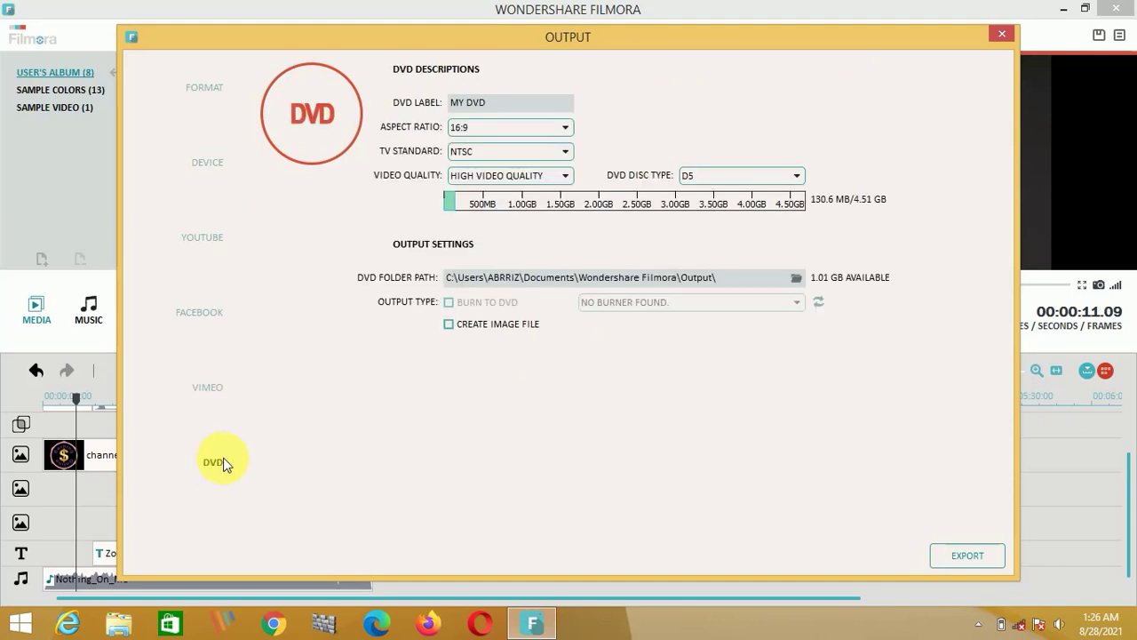
Choose MP4 as the export file format and view its video and audio encoding settings
left_click(206, 89)
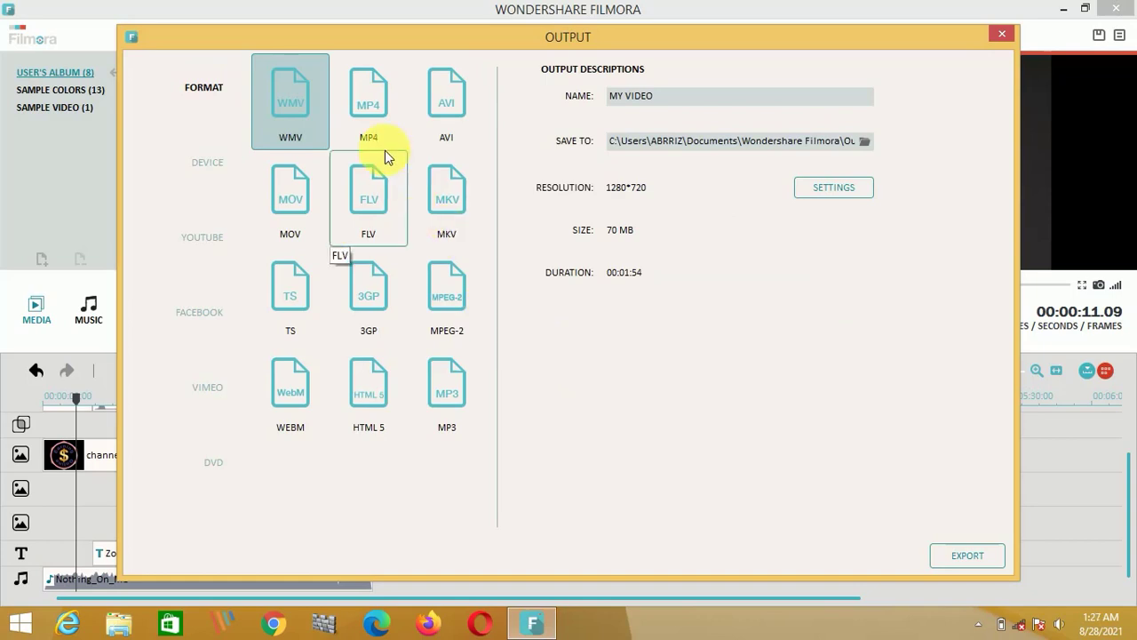
left_click(369, 102)
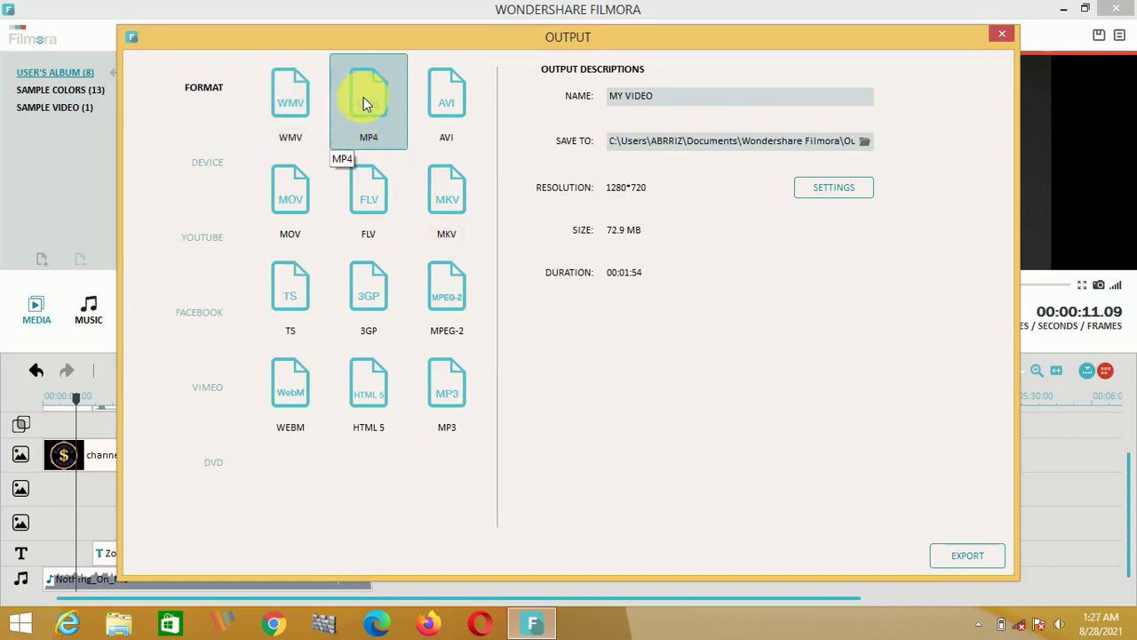
left_click(834, 191)
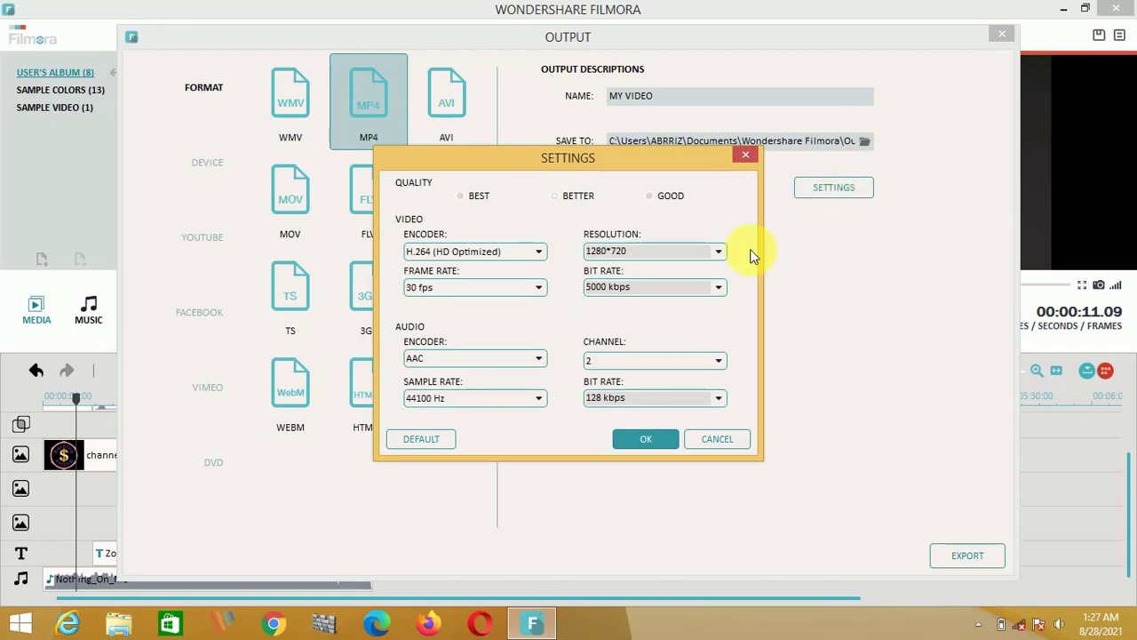
left_click(728, 438)
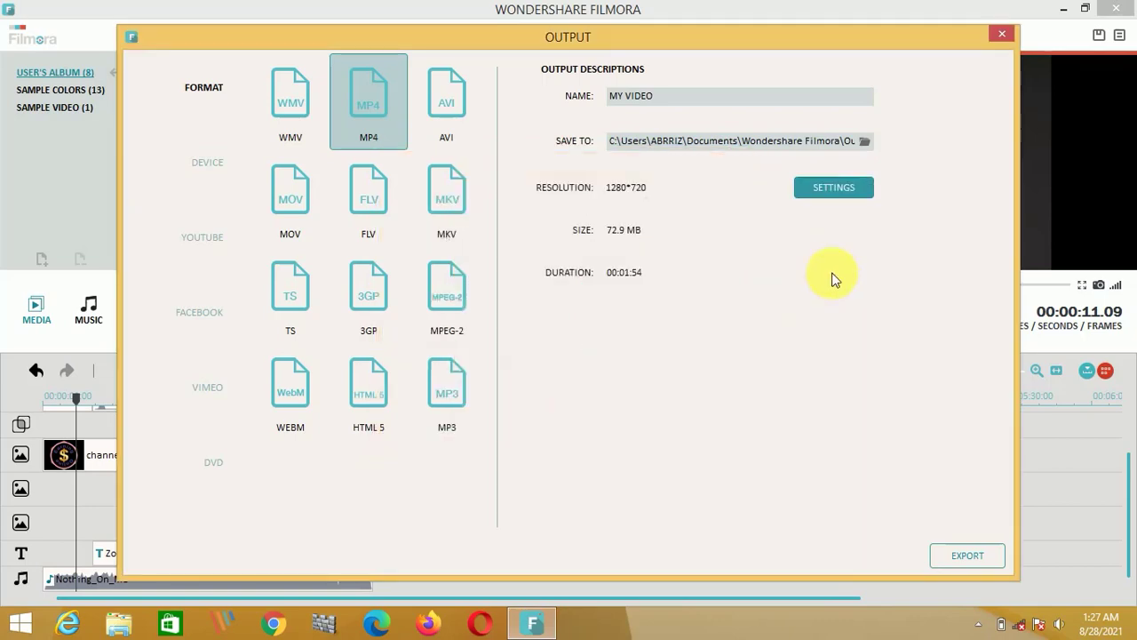
Set the MP4 export resolution to 1920*1080 and the quality to Best in the output settings
left_click(834, 188)
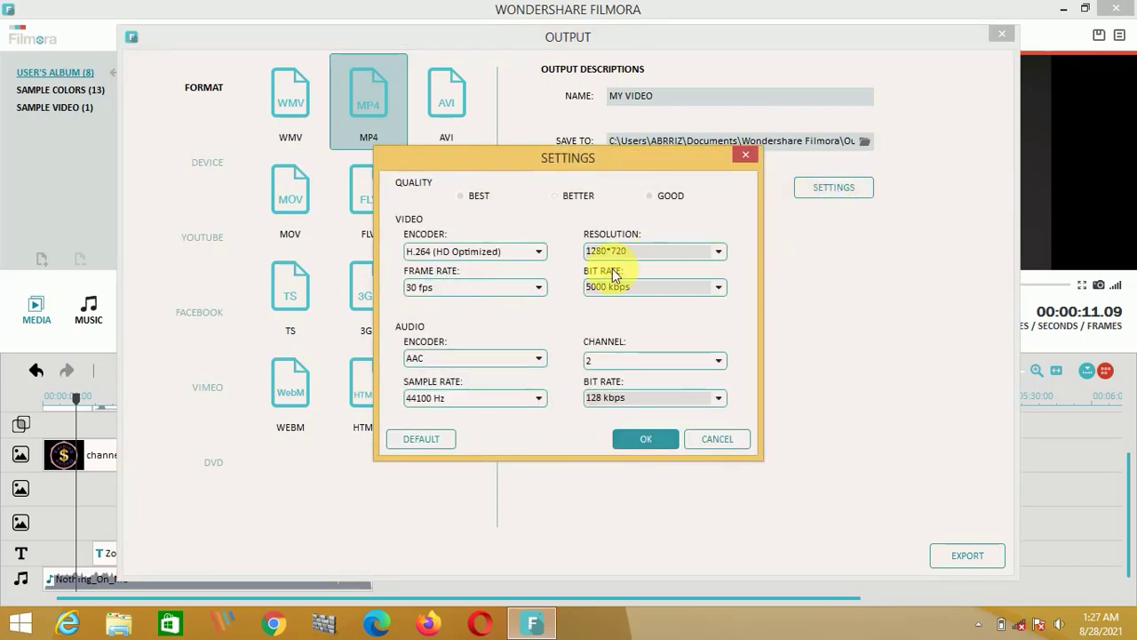
left_click(724, 256)
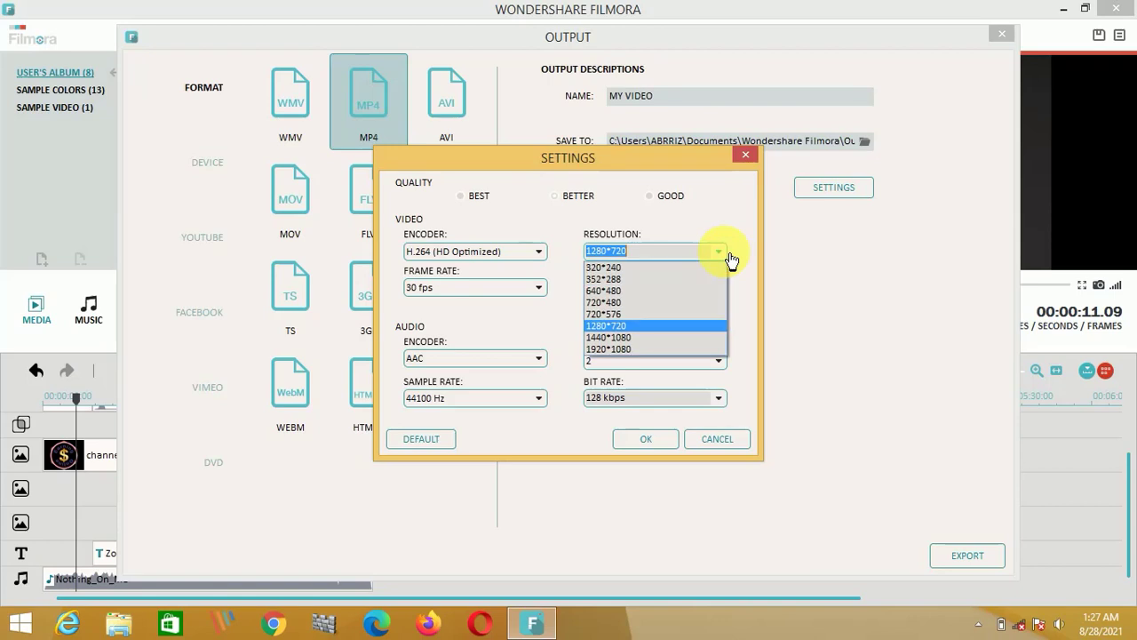
left_click(643, 350)
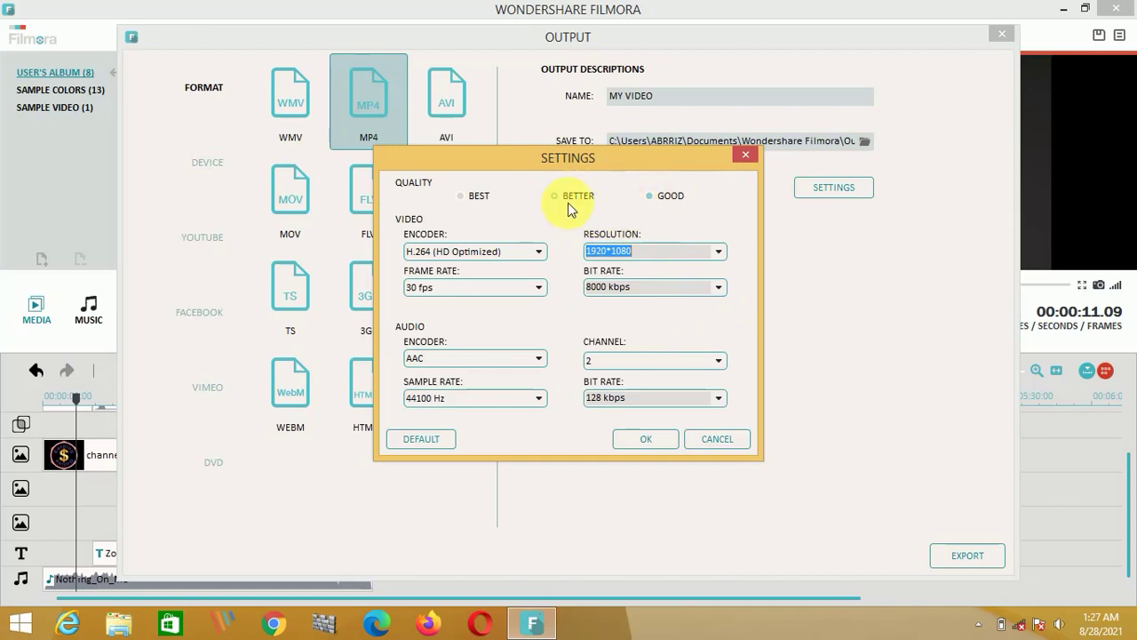
left_click(461, 196)
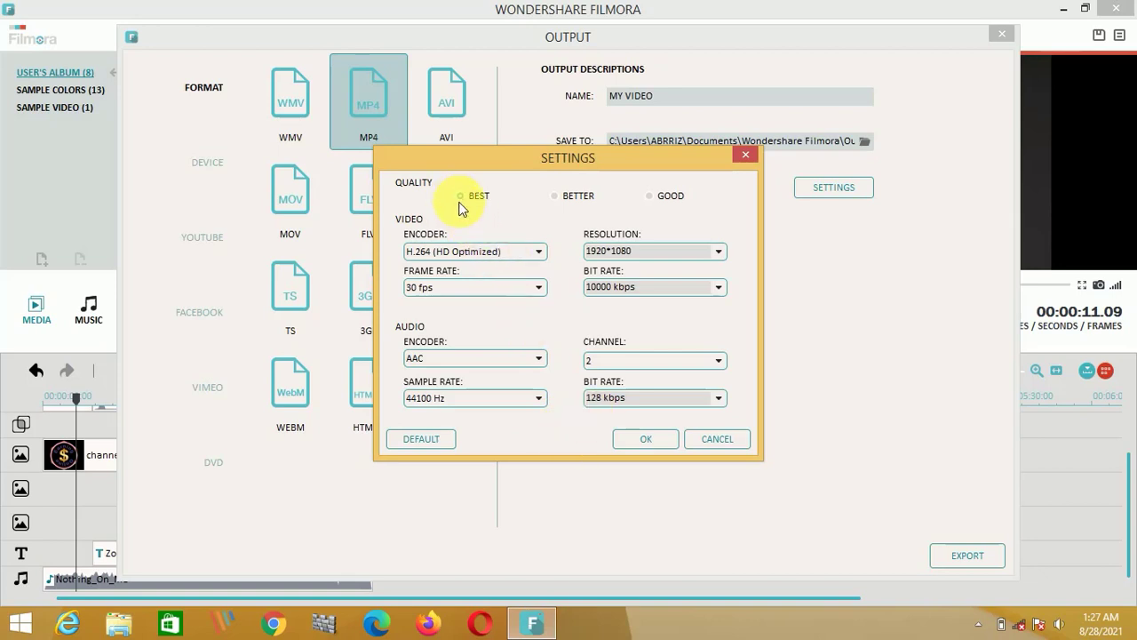
left_click(646, 440)
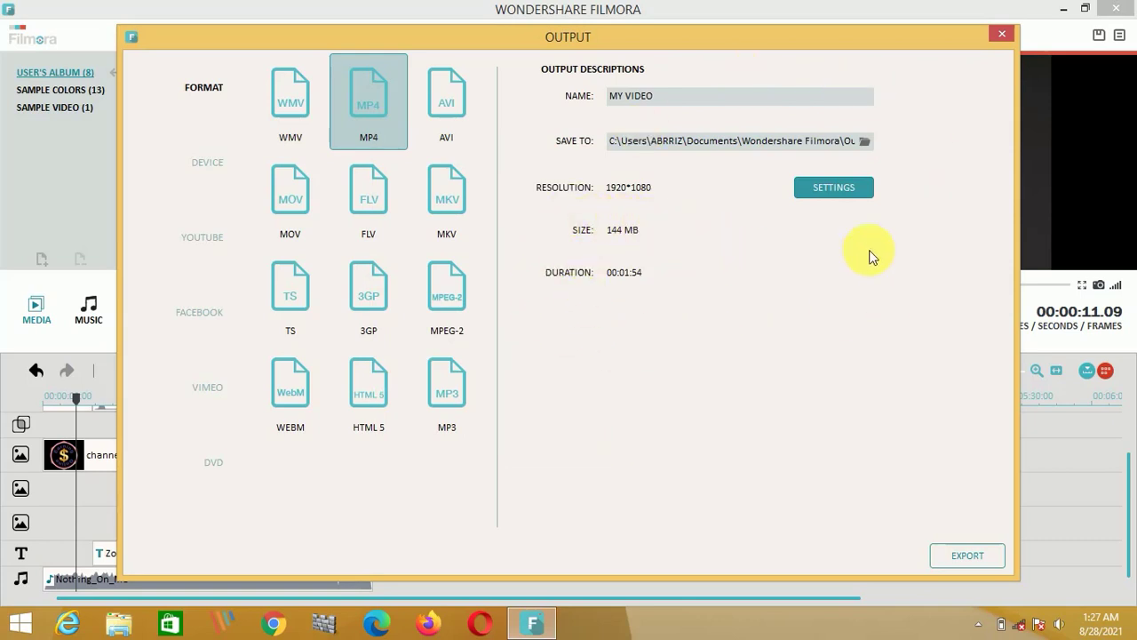
Export the movie as MY VIDEO, locate the finished file in its output folder and play it full screen in VLC media player
left_click(961, 560)
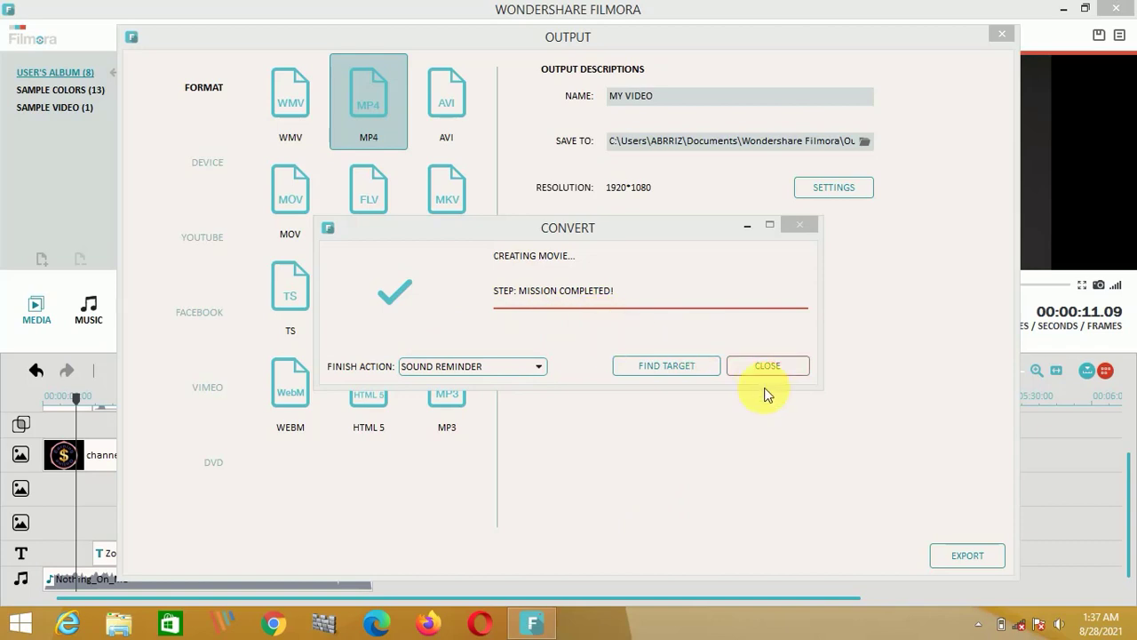
left_click(672, 366)
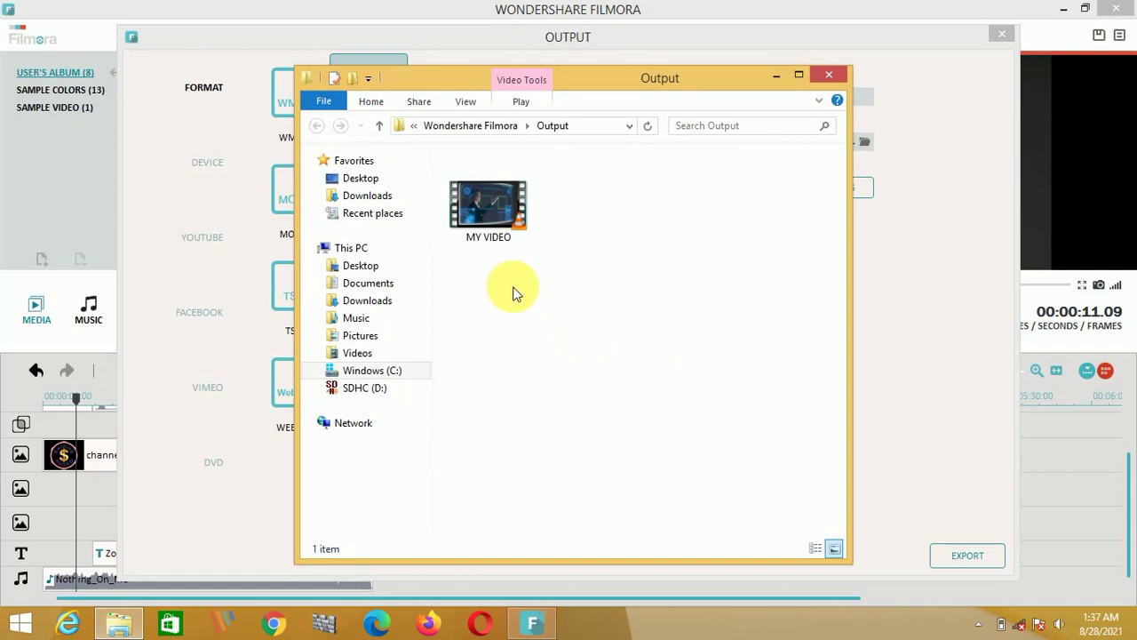
double_click(494, 204)
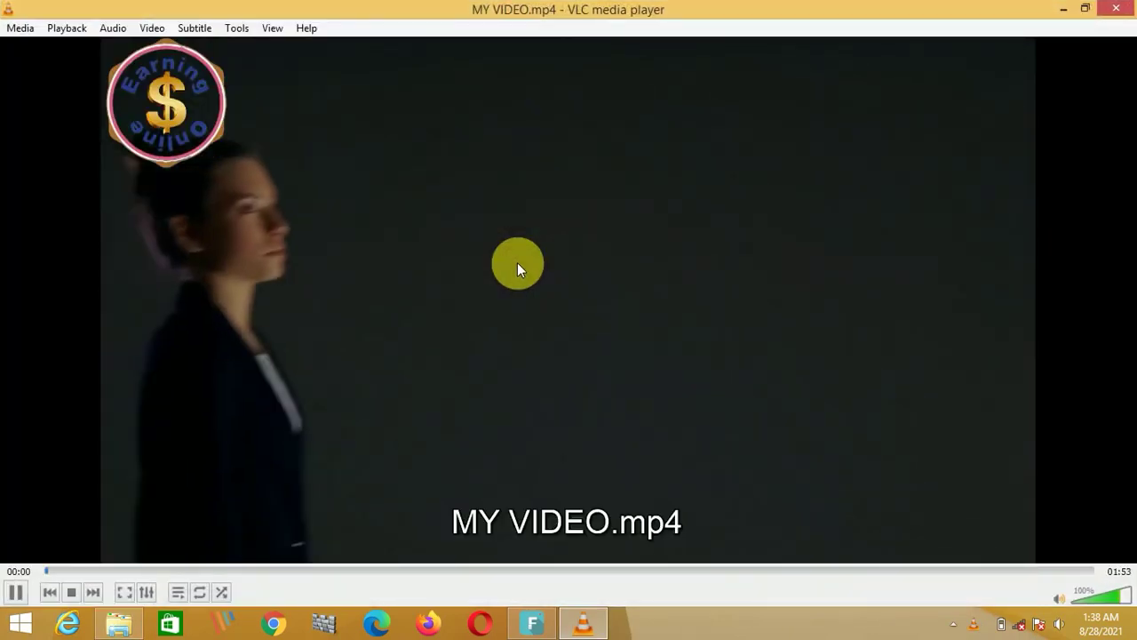
double_click(517, 263)
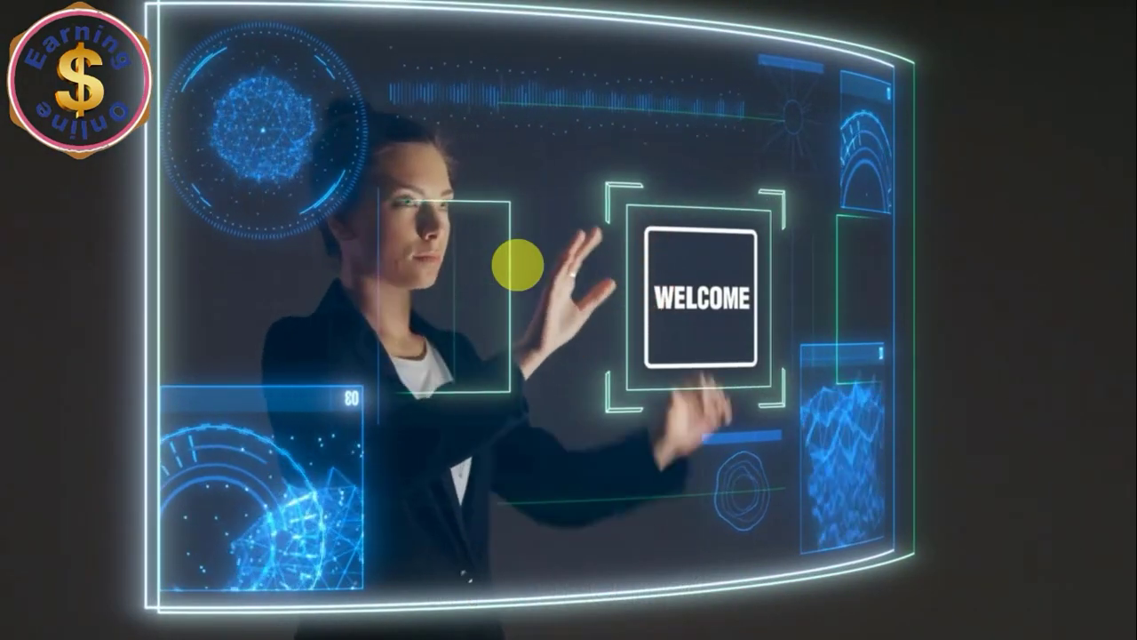
Skim through the exported video from the welcome scene to its end, and close the player and the output folder
mouse_move(511, 294)
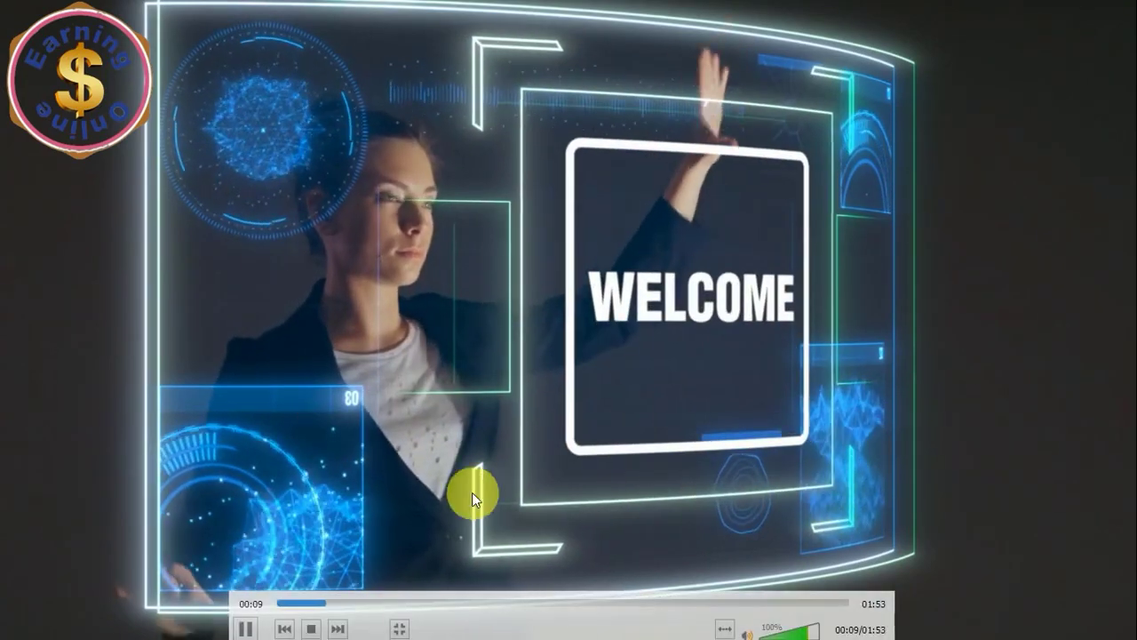
left_click(391, 601)
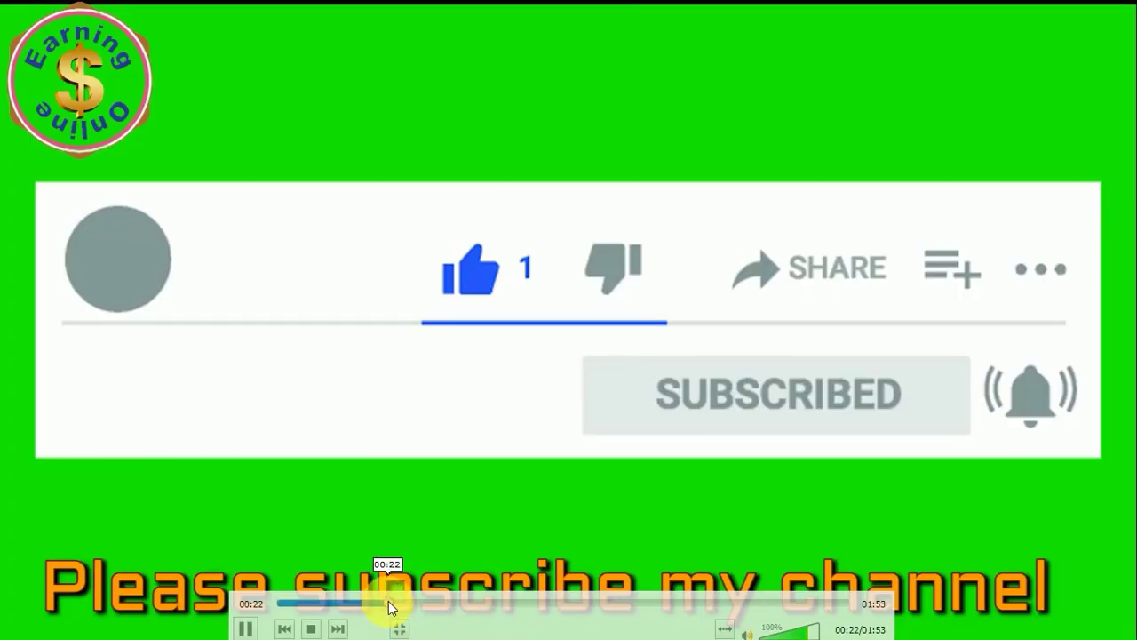
left_click(415, 603)
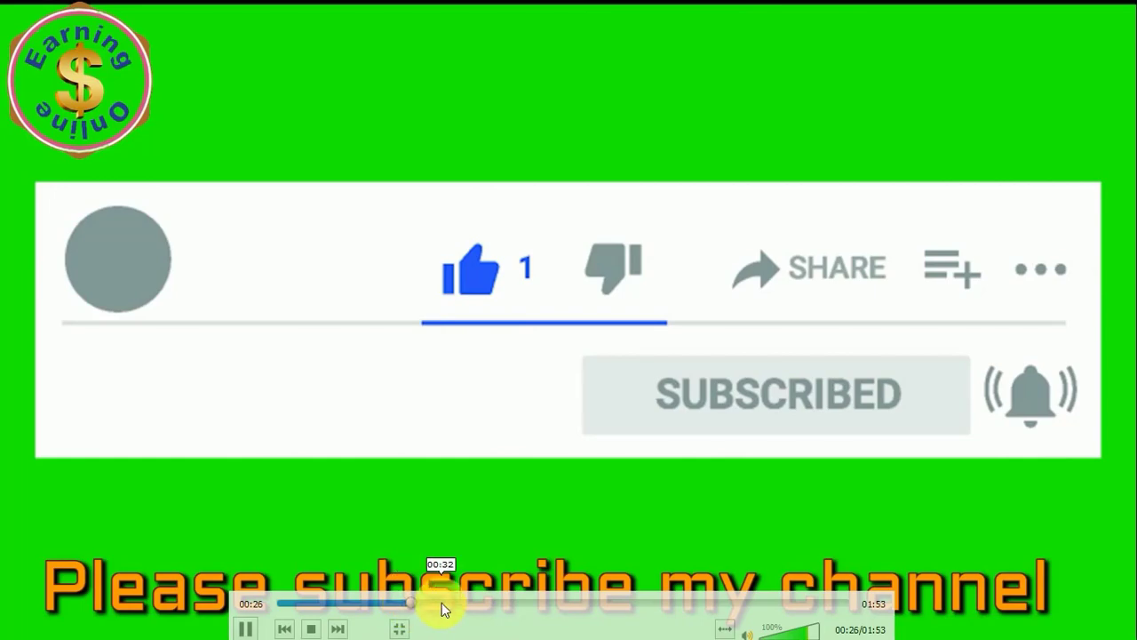
left_click(464, 604)
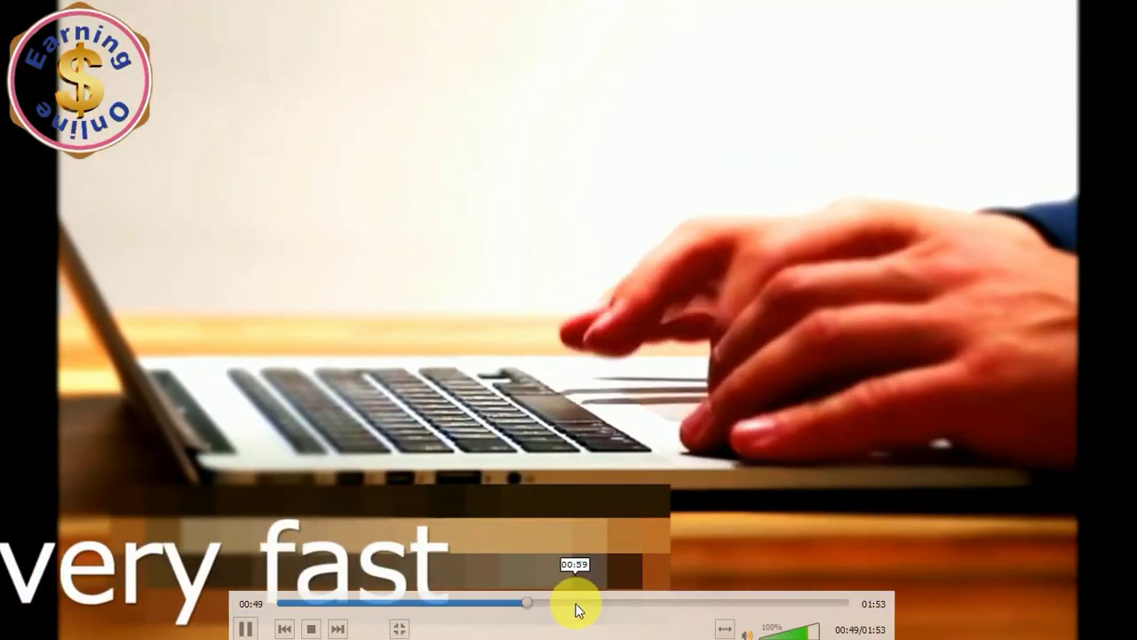
left_click(579, 604)
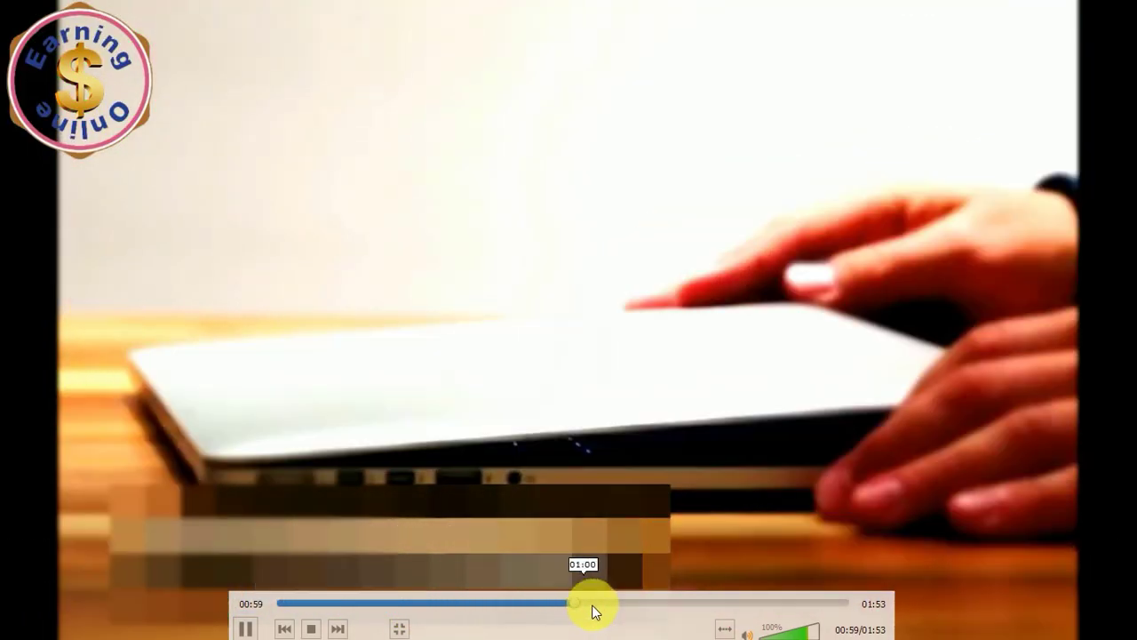
left_click(624, 604)
left_click(710, 604)
left_click(754, 604)
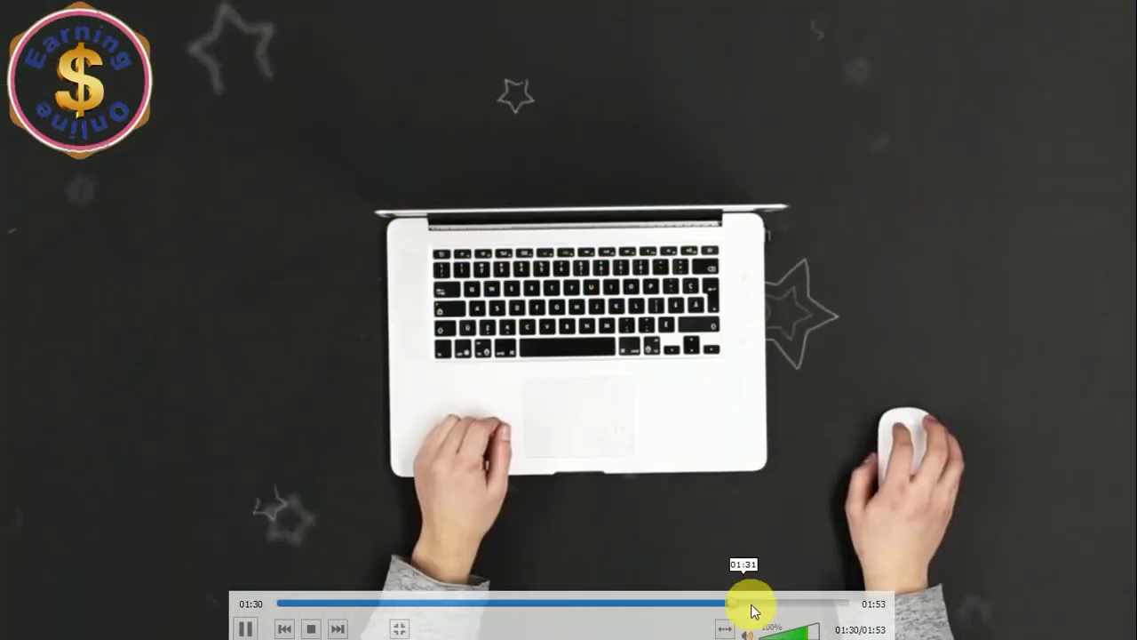
left_click(799, 604)
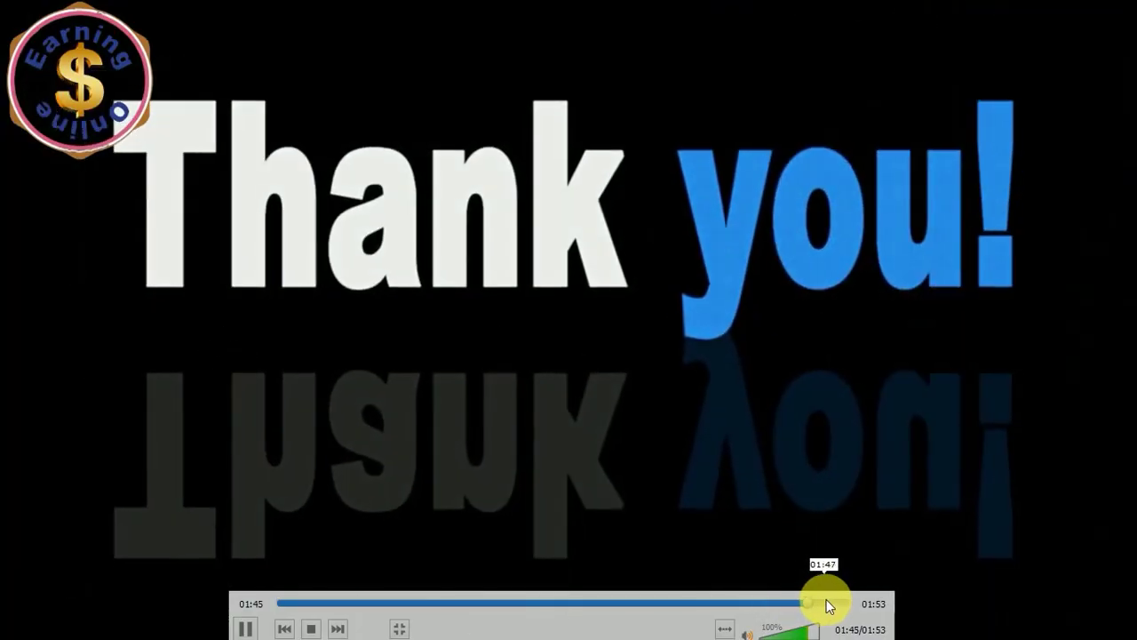
left_click(842, 604)
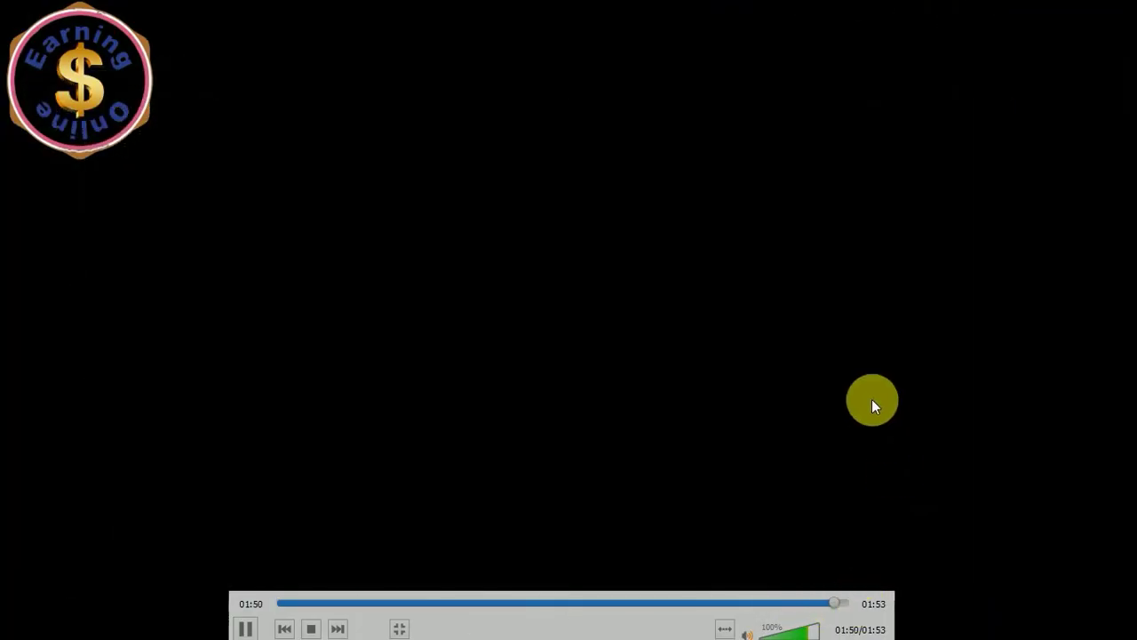
double_click(871, 399)
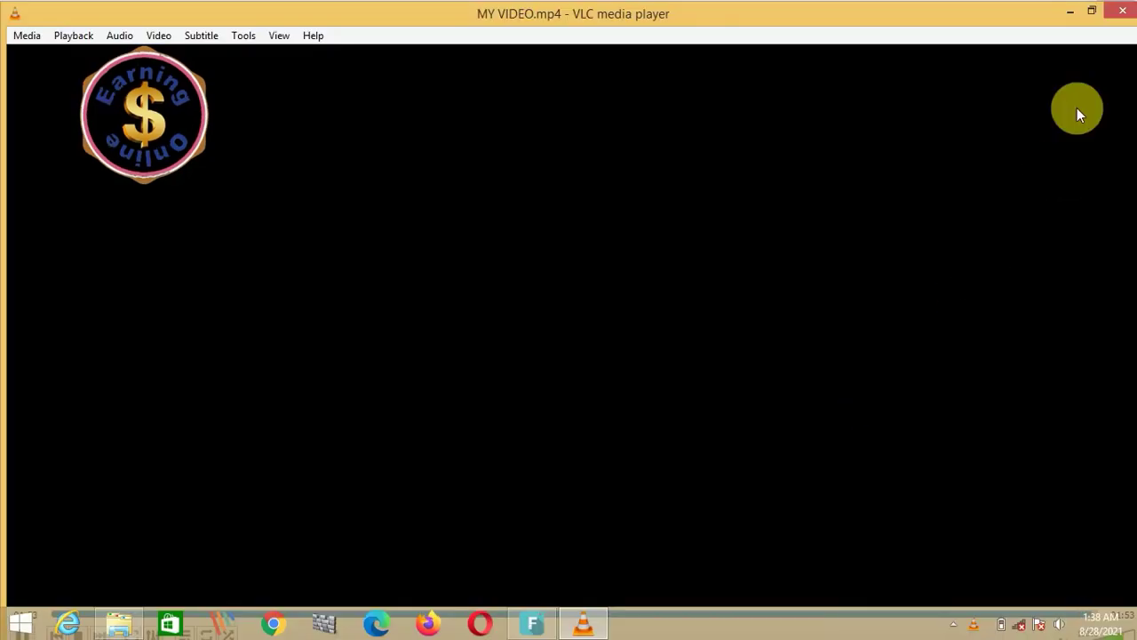
left_click(1123, 11)
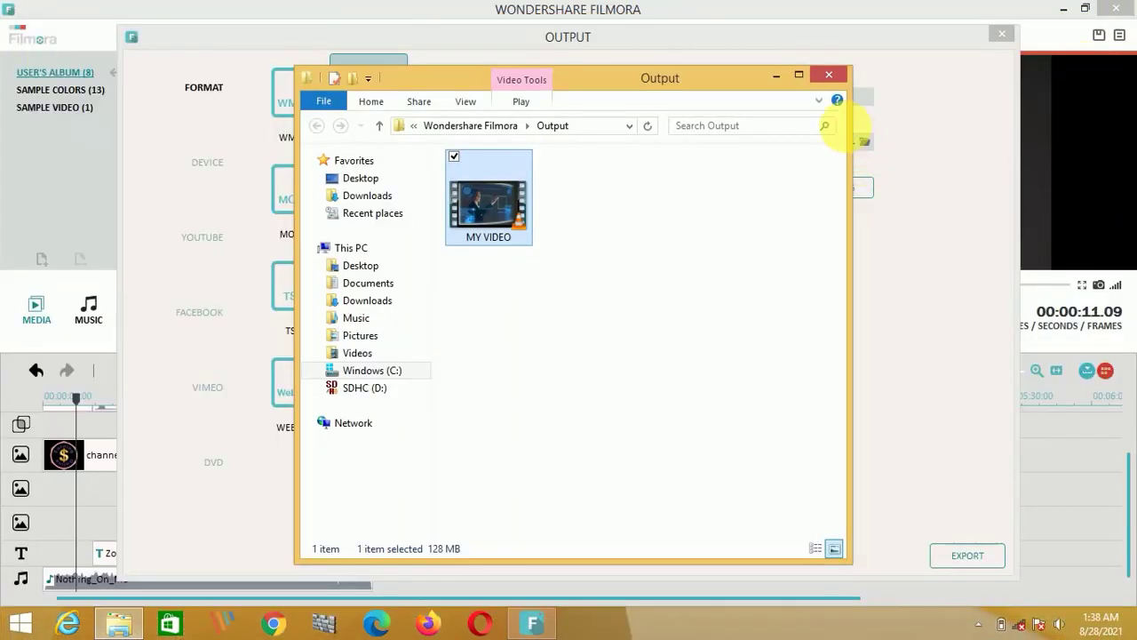
left_click(828, 72)
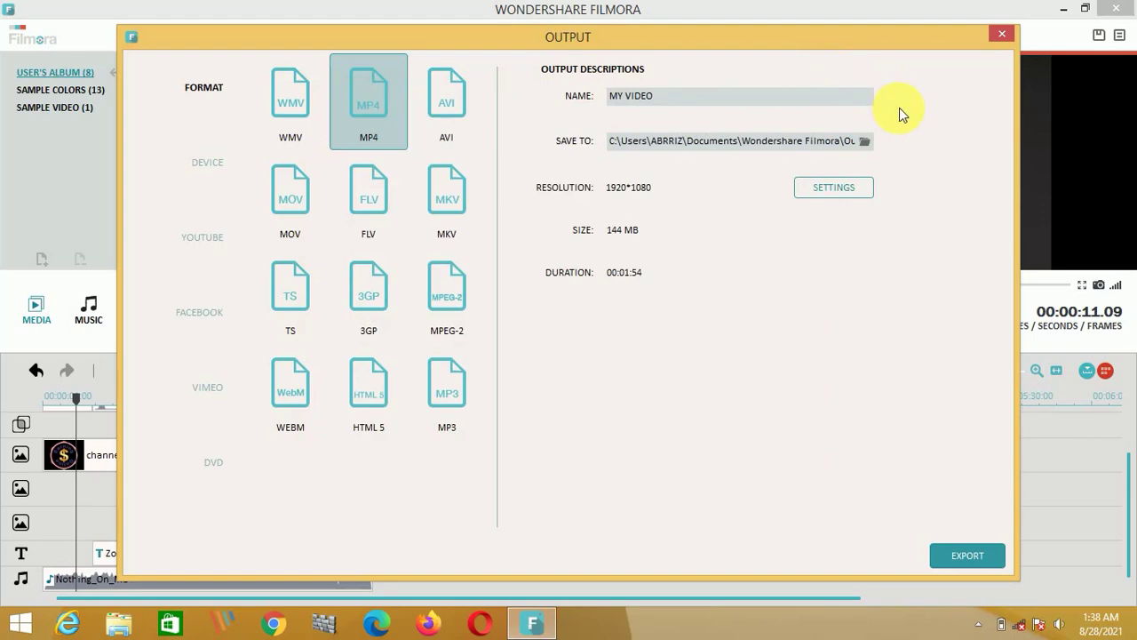
Leave the export window and save the project as VE PROJECT 8 in the Projects folder
key("Escape")
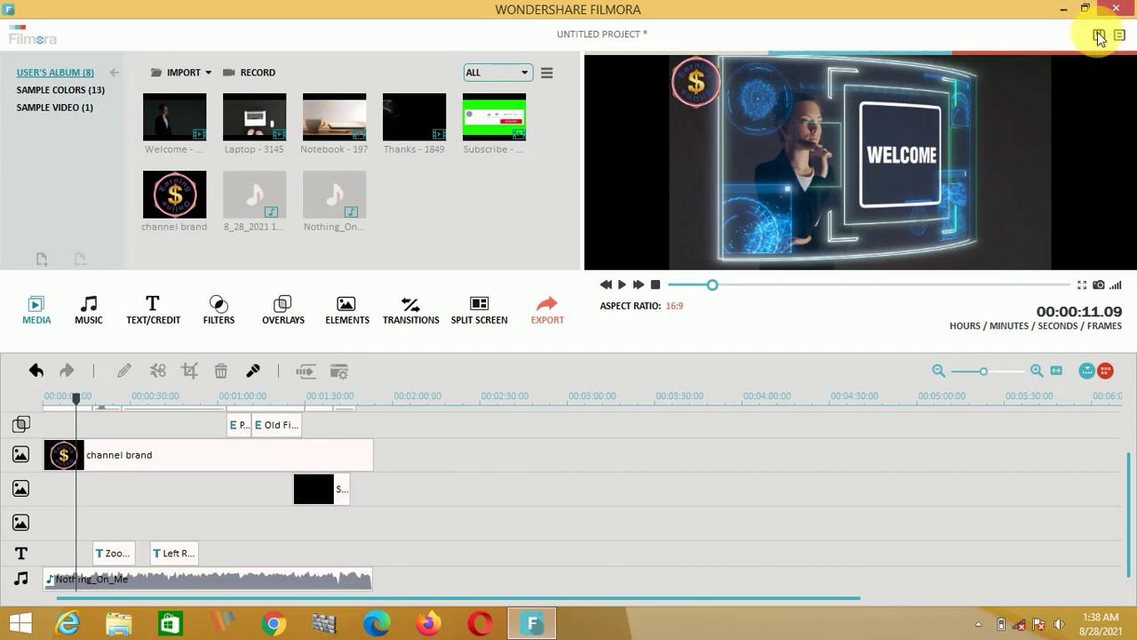
left_click(1099, 35)
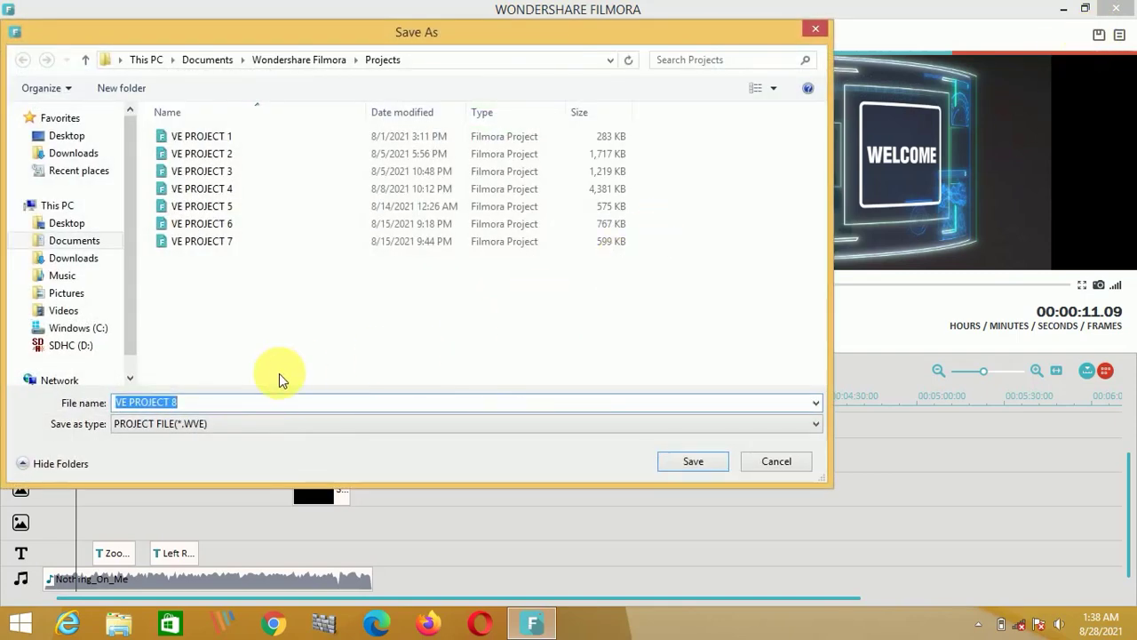
left_click(701, 462)
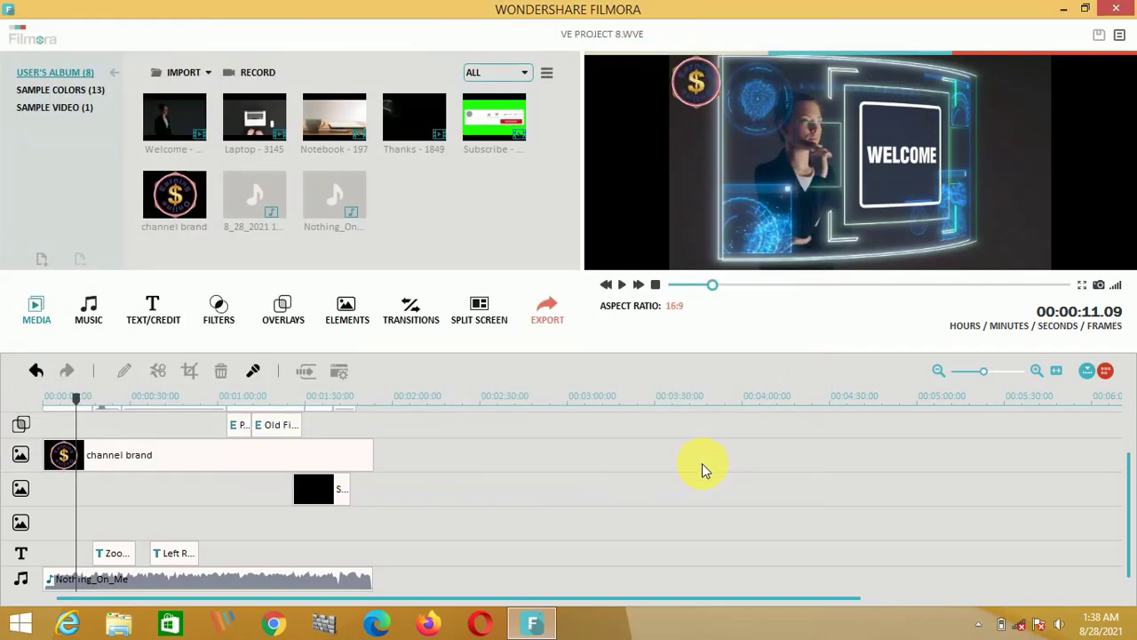